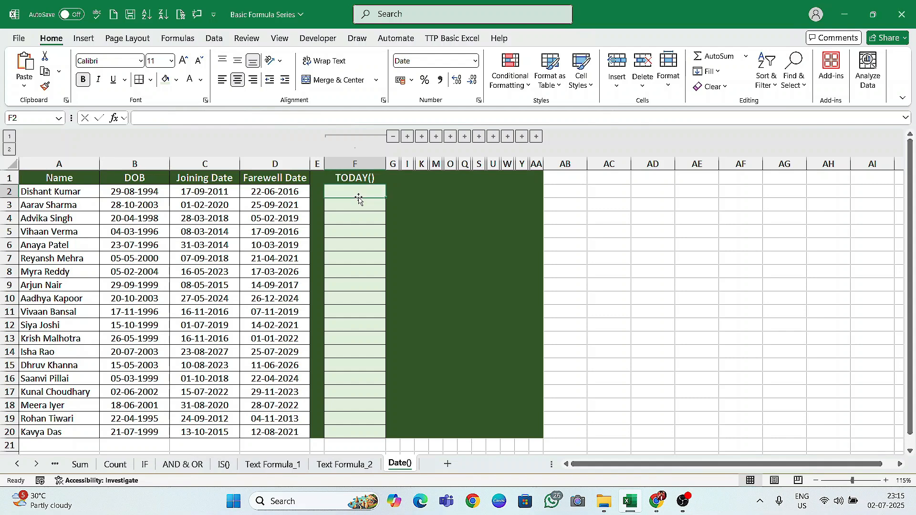
Enter the formula =TODAY() in cell F2.
{"action": "type", "text": "="}
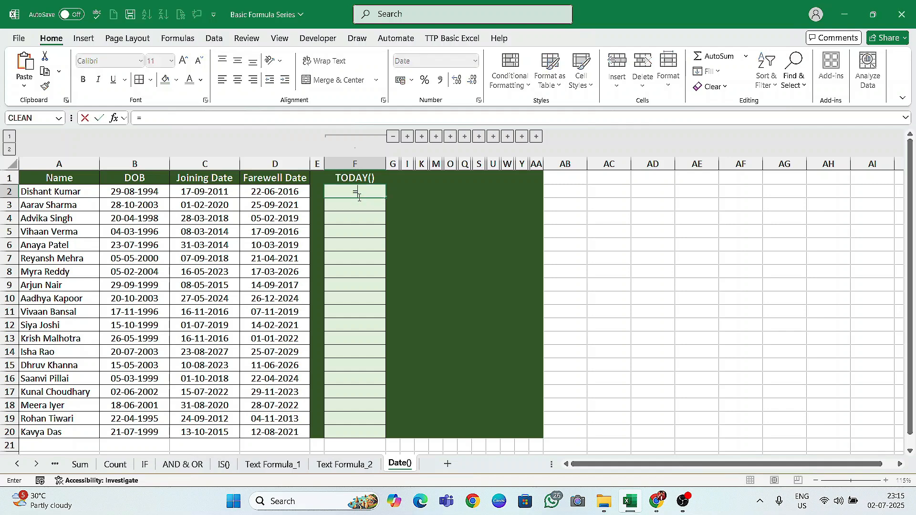
{"action": "type", "text": "toda"}
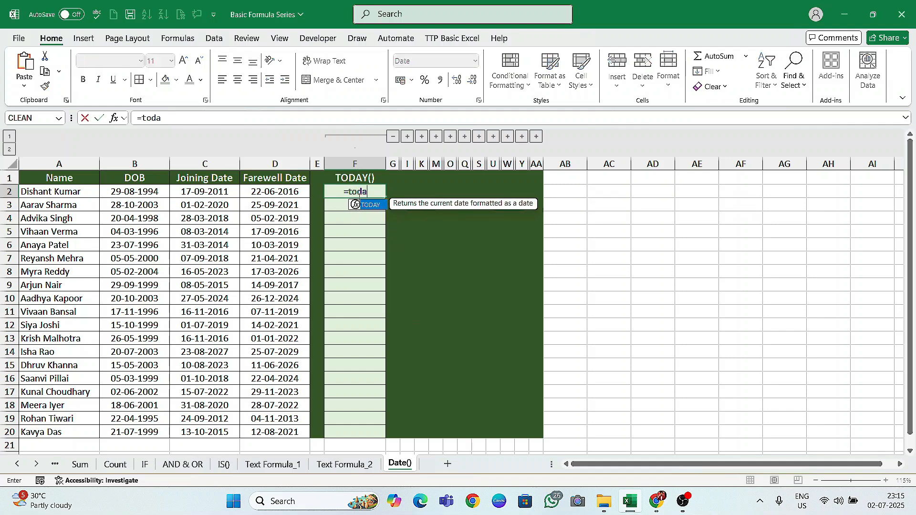
{"action": "key", "text": "Tab"}
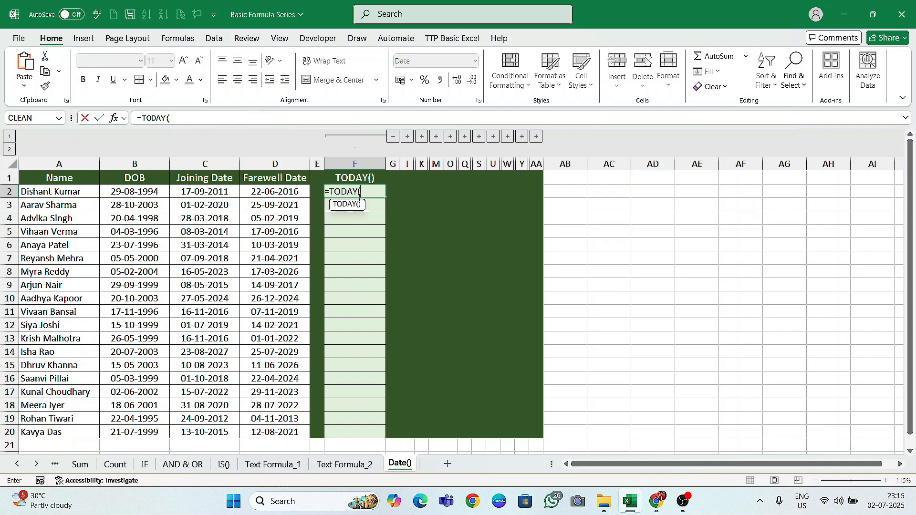
{"action": "type", "text": ")"}
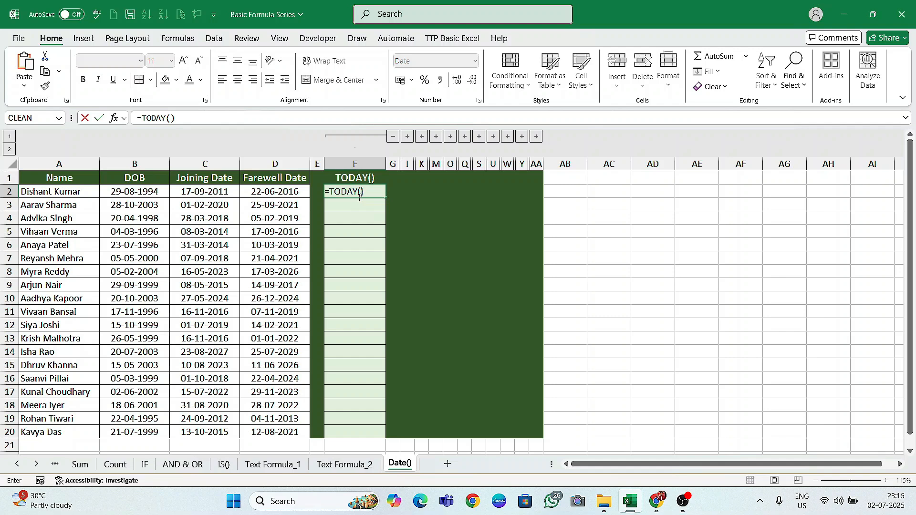
{"action": "key", "text": "Return"}
{"action": "left_click", "coordinate": [359, 197]}
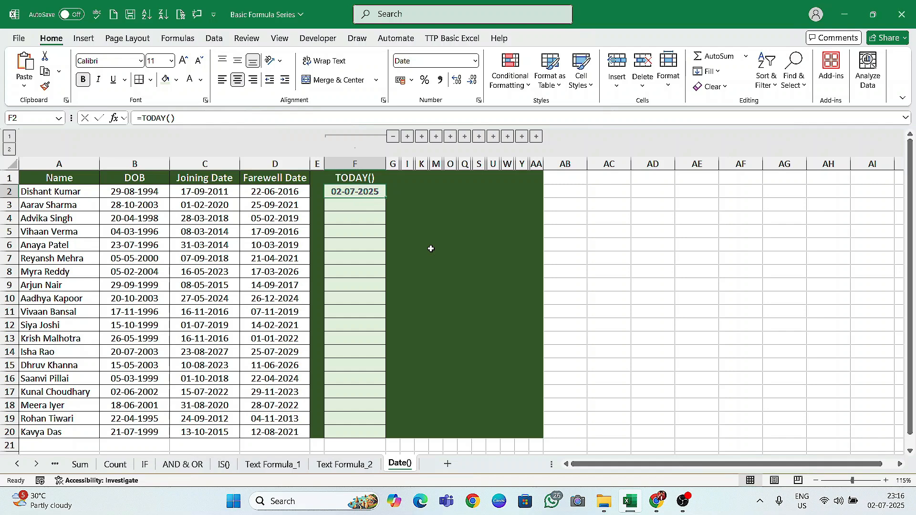
Insert the current date as a fixed value in F3 and compare it with the TODAY formula in F2.
{"action": "key", "text": "Down"}
{"action": "key", "text": "ctrl+semicolon"}
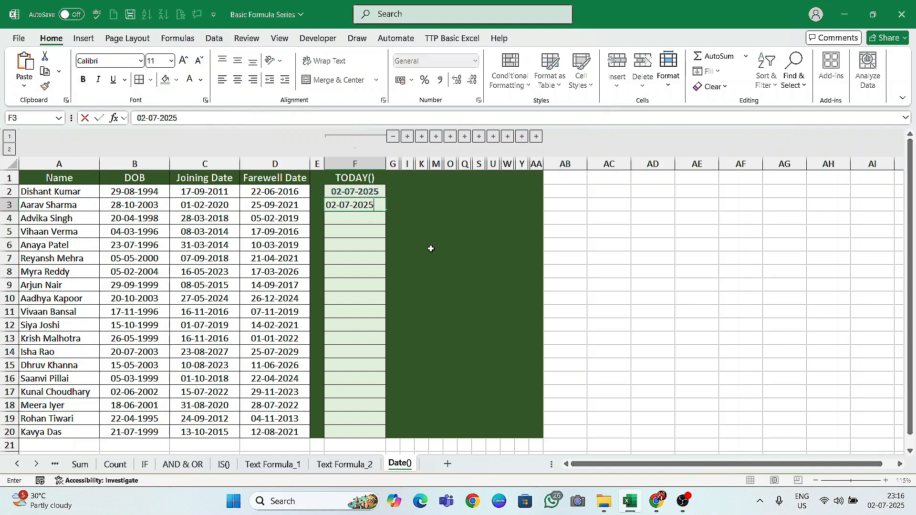
{"action": "key", "text": "Return"}
{"action": "key", "text": "Up"}
{"action": "key", "text": "Up"}
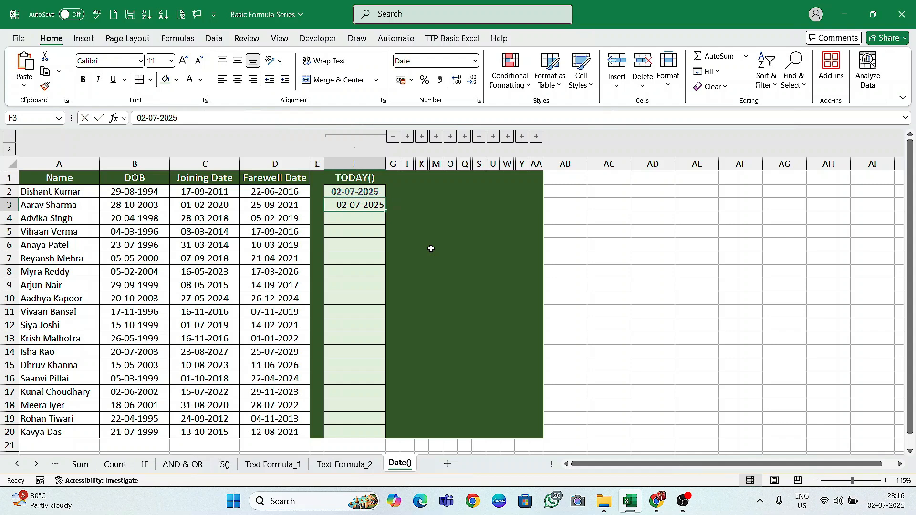
{"action": "key", "text": "Down"}
{"action": "key", "text": "Up"}
{"action": "key", "text": "shift+Down"}
{"action": "key", "text": "shift+Up"}
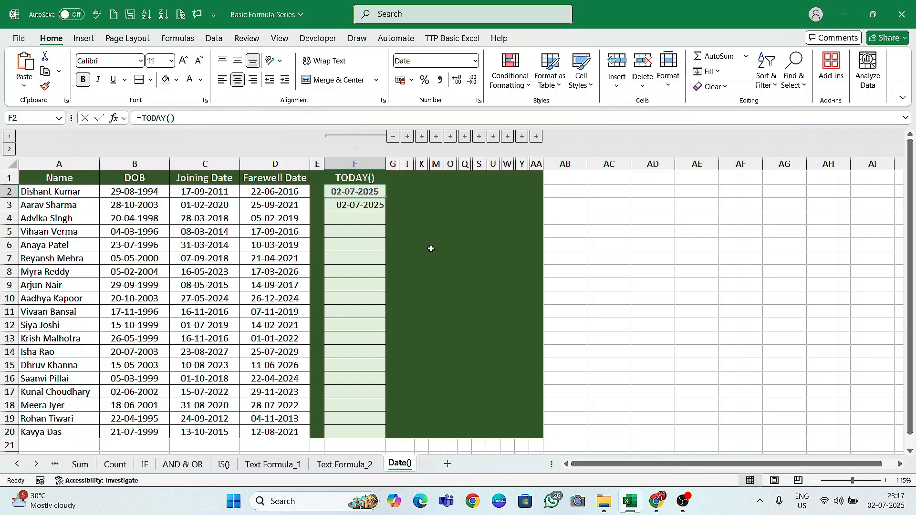
{"action": "key", "text": "Down"}
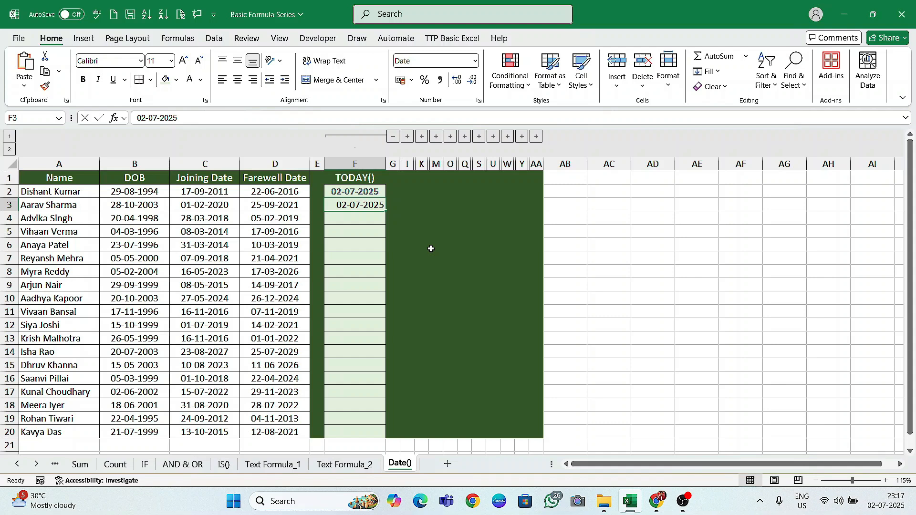
{"action": "key", "text": "Up"}
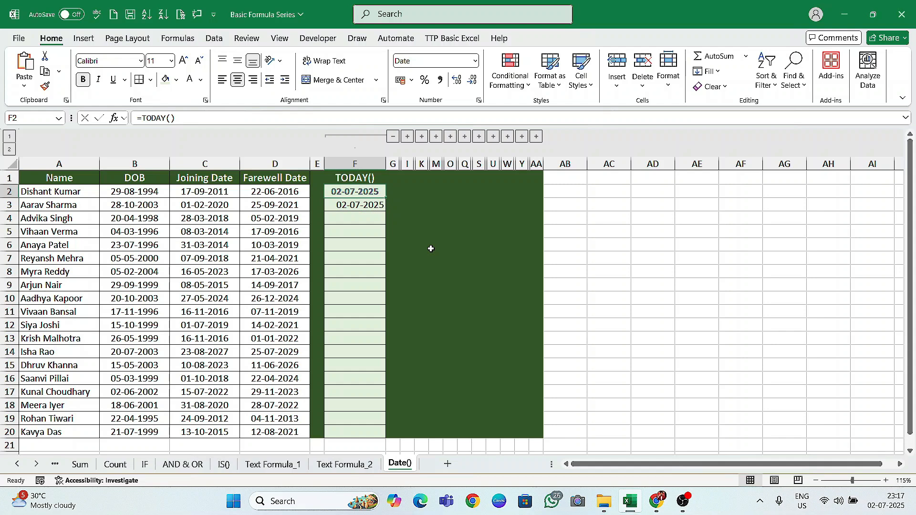
Fill the TODAY formula from F2 down through F20, matching the last row of the table.
{"action": "key", "text": "Left"}
{"action": "key", "text": "Left"}
{"action": "key", "text": "ctrl+Down"}
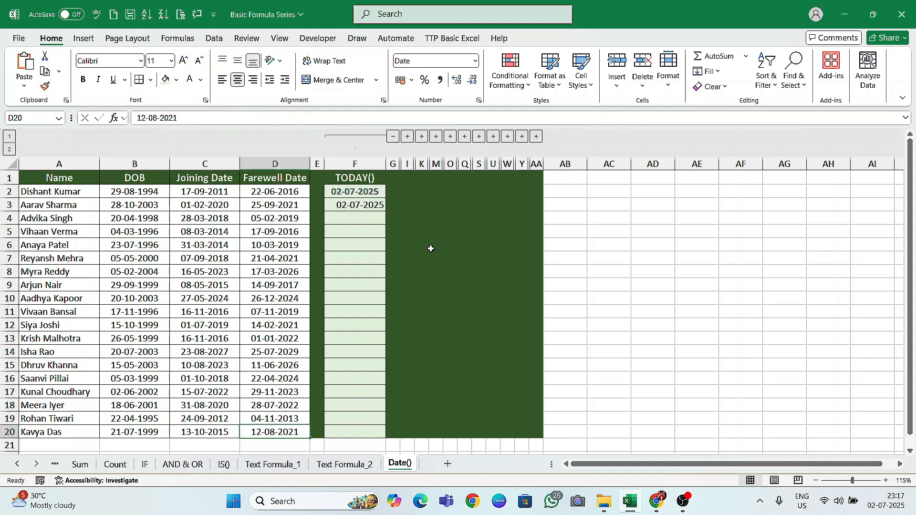
{"action": "key", "text": "Right"}
{"action": "key", "text": "Right"}
{"action": "key", "text": "ctrl+shift+Up"}
{"action": "key", "text": "shift+Up"}
{"action": "key", "text": "ctrl+d"}
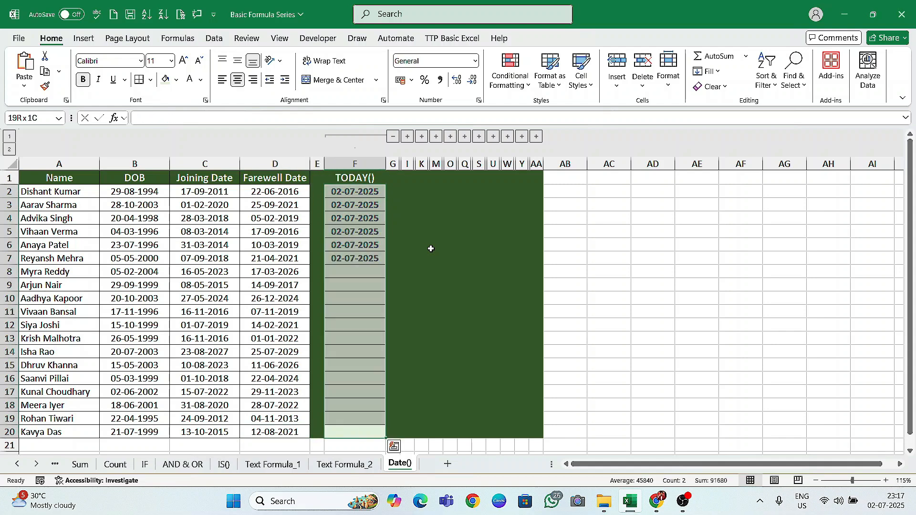
{"action": "key", "text": "ctrl+Up"}
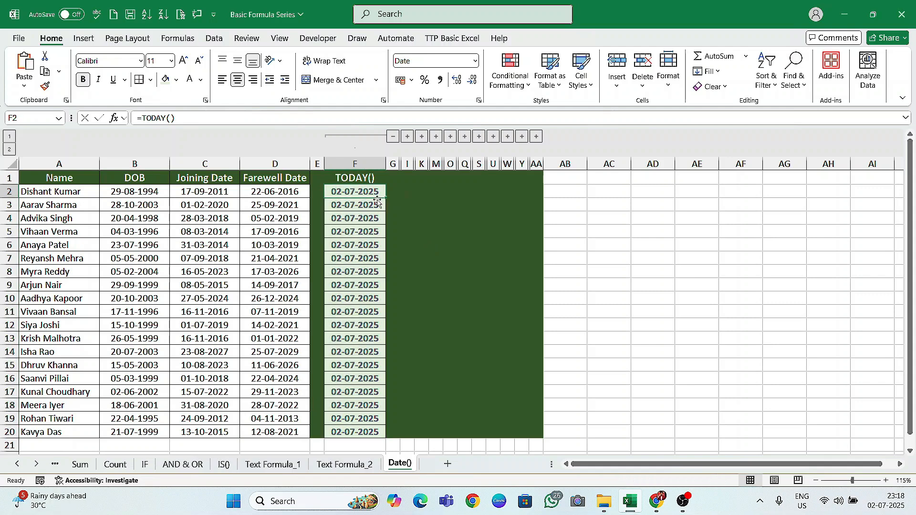
Expand the collapsed DAY() column and enter =DAY(B2) in H2 to extract the day from the DOB.
{"action": "left_click", "coordinate": [407, 136]}
{"action": "left_click", "coordinate": [425, 192]}
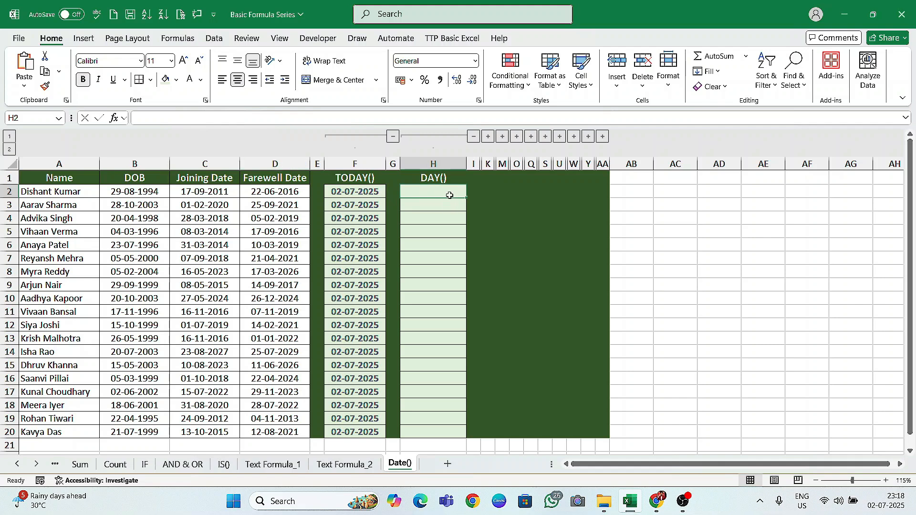
{"action": "type", "text": "="}
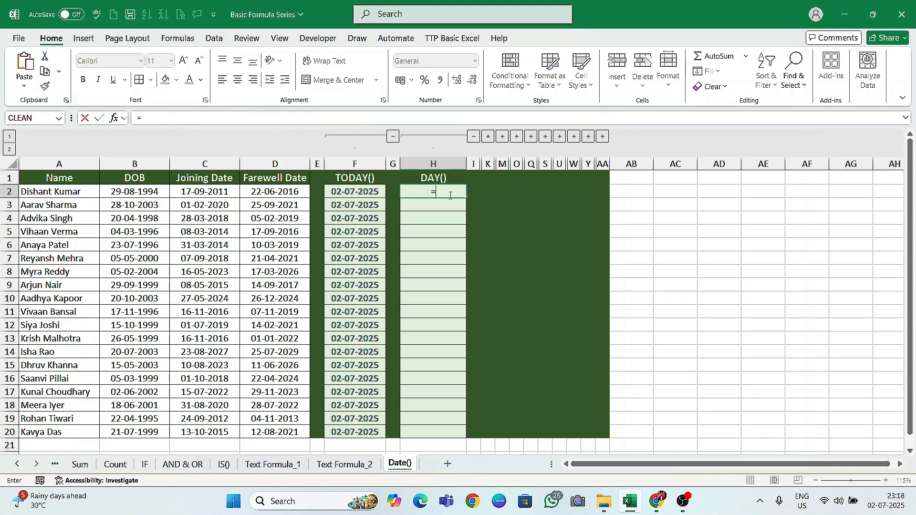
{"action": "type", "text": "day("}
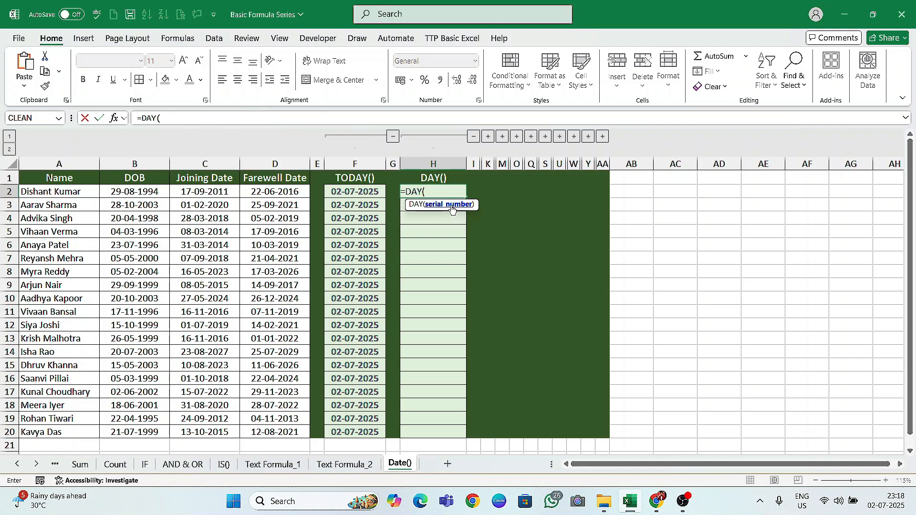
{"action": "left_click", "coordinate": [136, 193]}
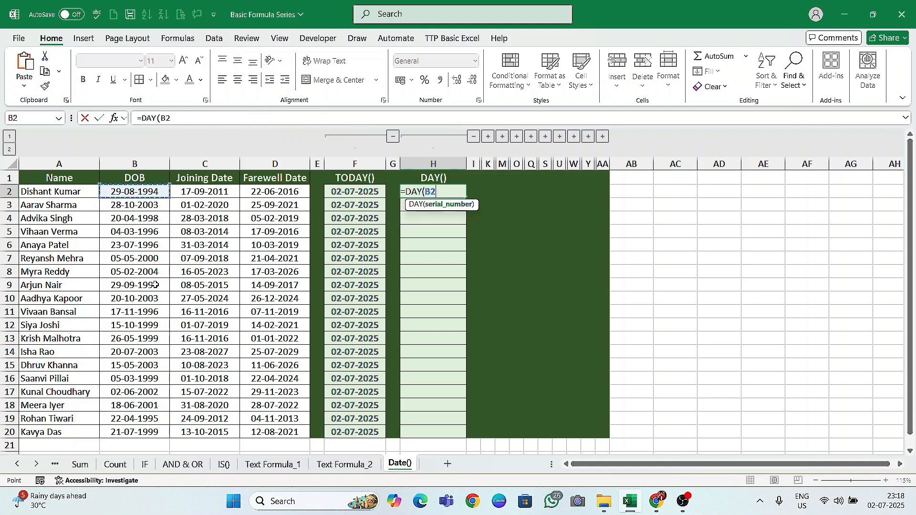
{"action": "type", "text": ")"}
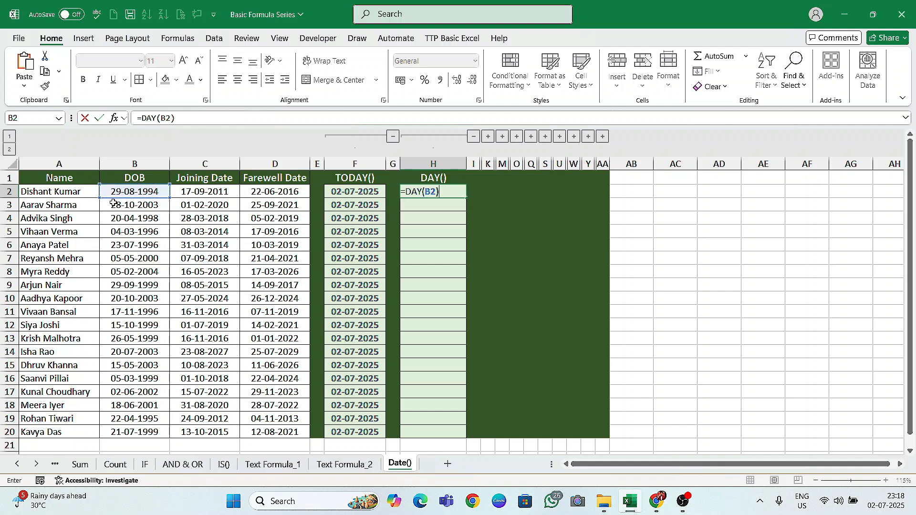
{"action": "key", "text": "Return"}
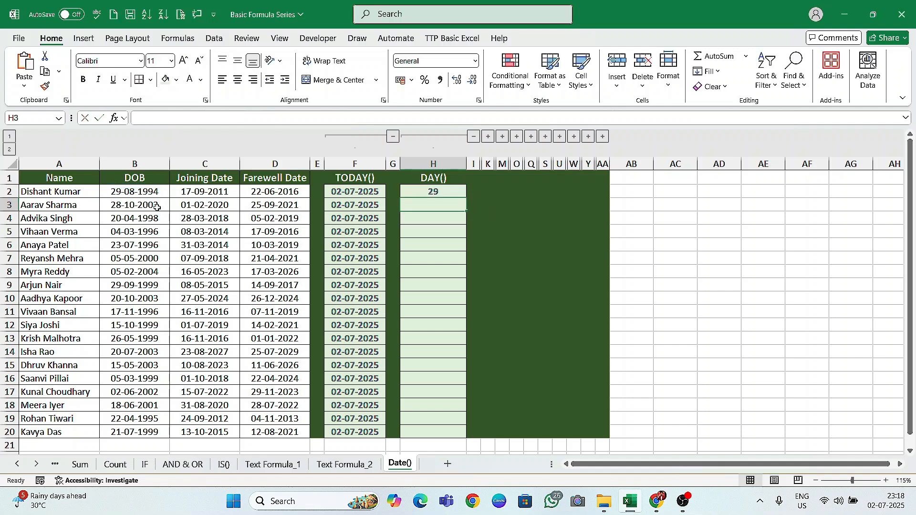
Fill the DAY formula from H2 down to H20 and expand the collapsed MONTH() column.
{"action": "left_click", "coordinate": [434, 191]}
{"action": "left_click_drag", "start_coordinate": [465, 198], "coordinate": [463, 434]}
{"action": "left_click", "coordinate": [488, 136]}
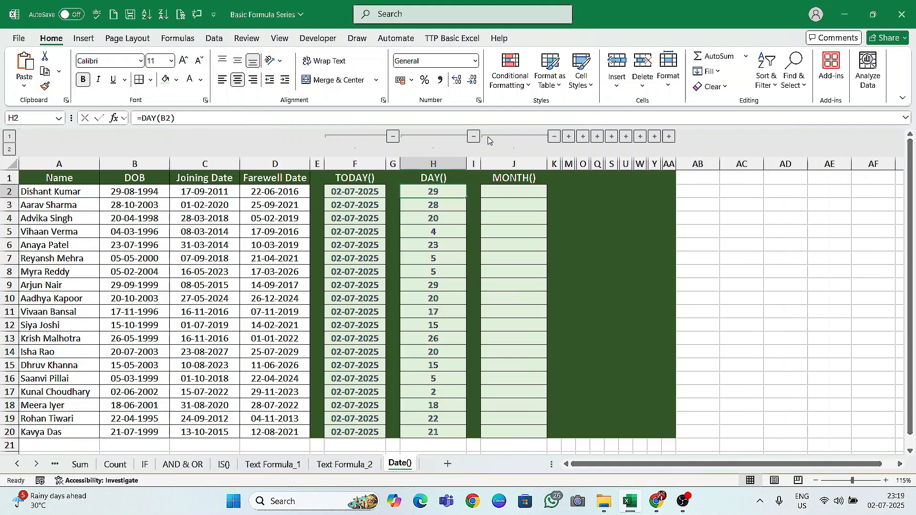
{"action": "left_click_drag", "start_coordinate": [448, 191], "coordinate": [448, 298]}
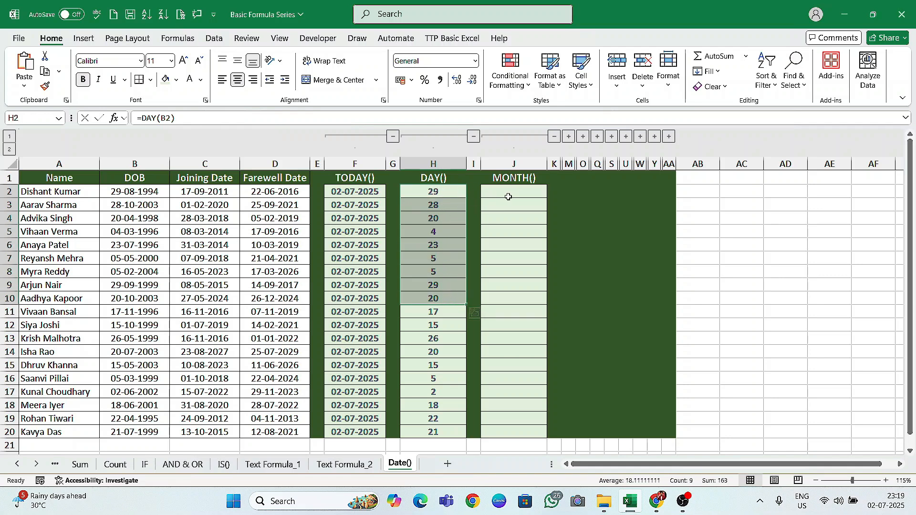
Enter =MONTH(B2) in J2 to extract the month from the DOB.
{"action": "left_click", "coordinate": [508, 198]}
{"action": "type", "text": "=month"}
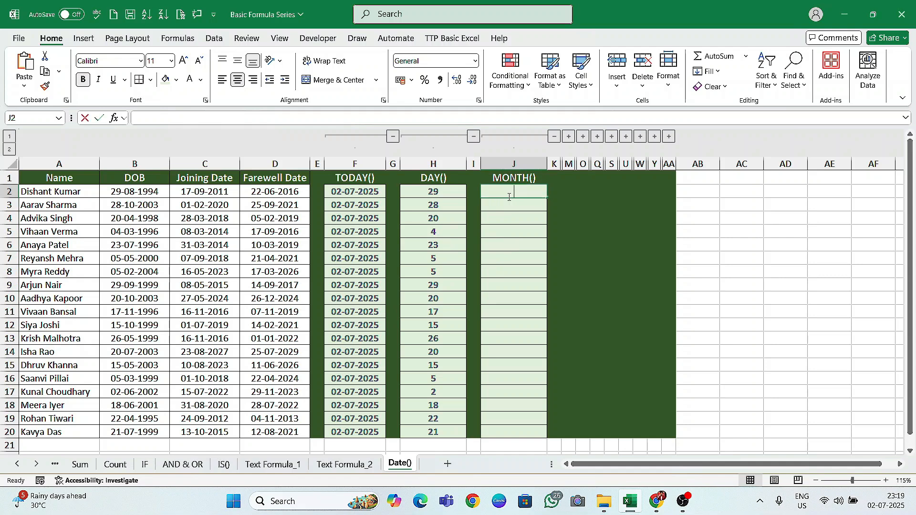
{"action": "key", "text": "Tab"}
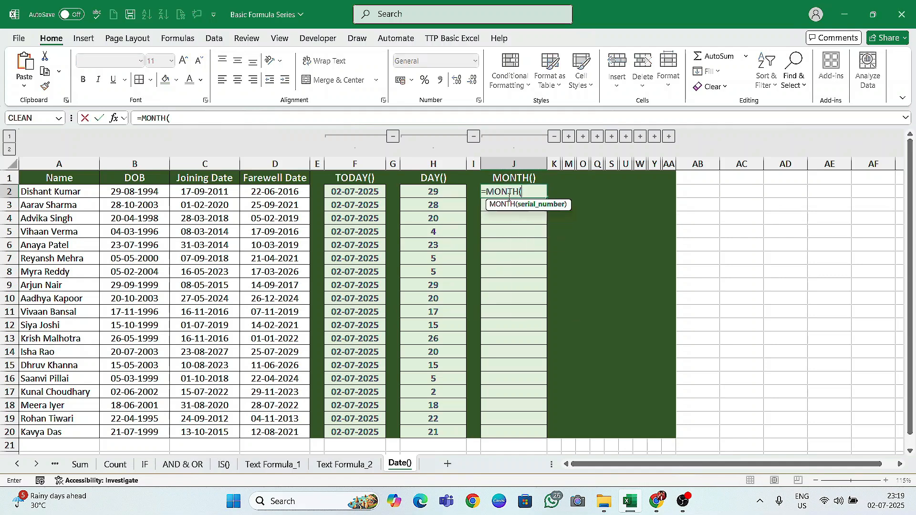
{"action": "left_click", "coordinate": [130, 194]}
{"action": "key", "text": "ctrl+Return"}
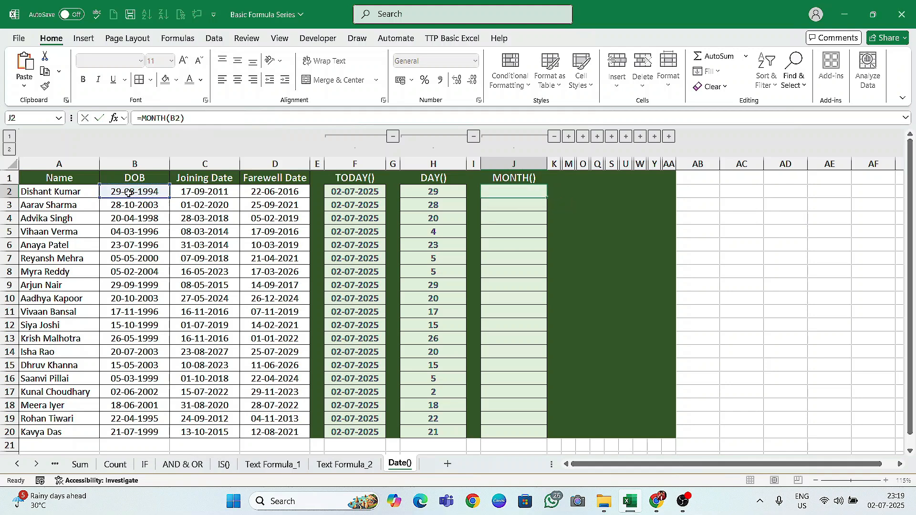
Fill the MONTH formula from J2 down to J20.
{"action": "left_click_drag", "start_coordinate": [552, 193], "coordinate": [550, 273]}
{"action": "left_click", "coordinate": [530, 195]}
{"action": "left_click_drag", "start_coordinate": [547, 198], "coordinate": [548, 436]}
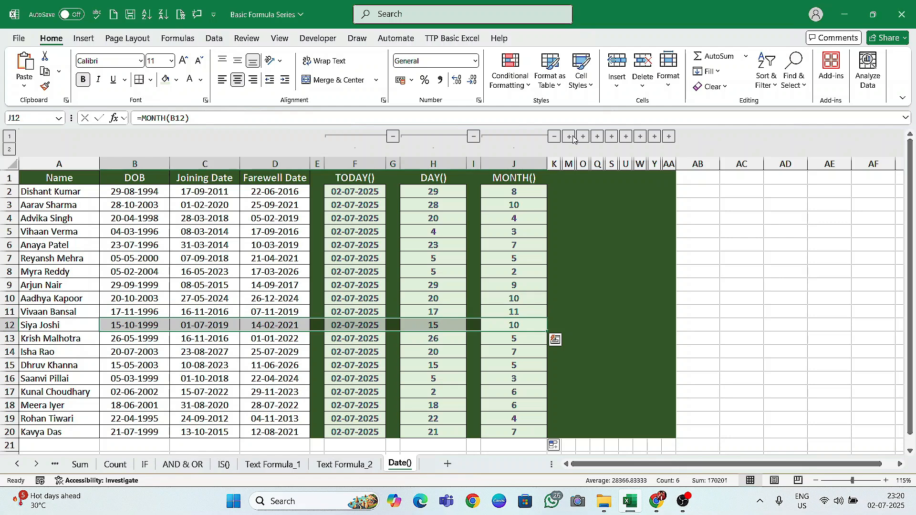
Expand the collapsed YEAR() column and enter =YEAR(B2) in L2 to extract the year from the DOB.
{"action": "left_click", "coordinate": [570, 137]}
{"action": "left_click", "coordinate": [595, 192]}
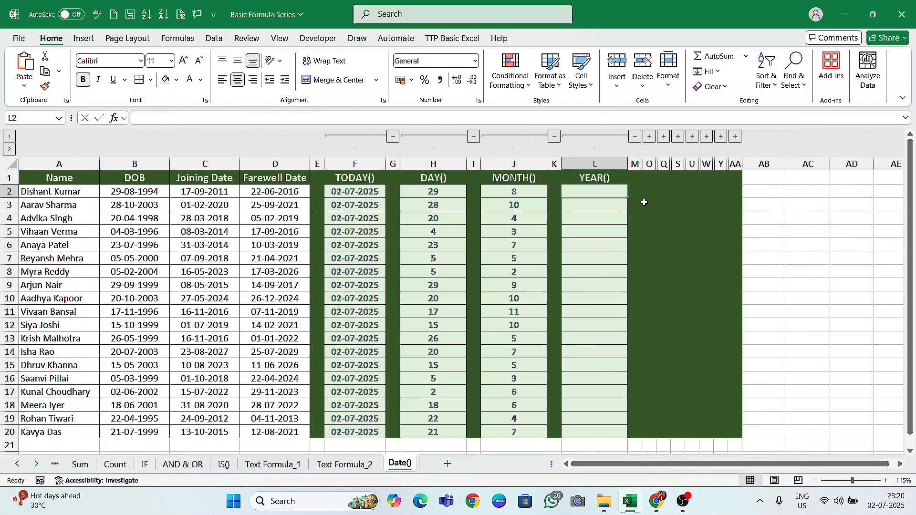
{"action": "type", "text": "=yes"}
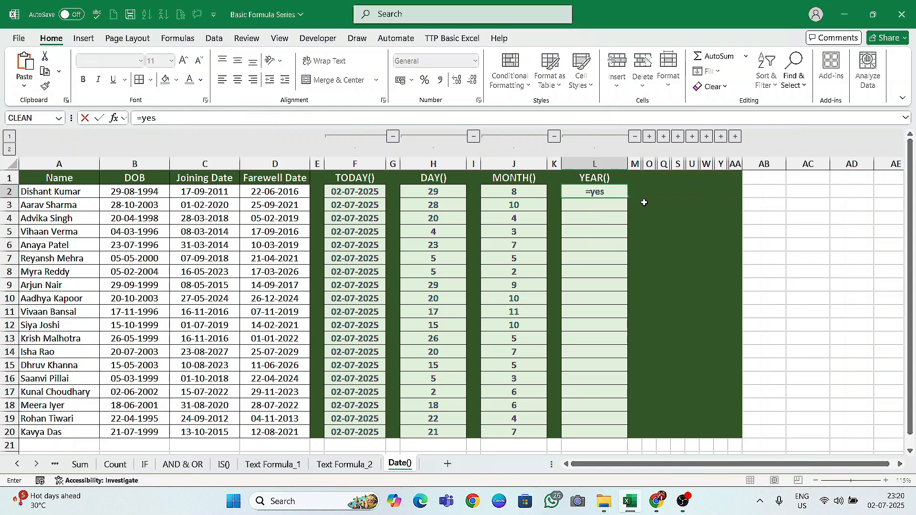
{"action": "key", "text": "BackSpace"}
{"action": "type", "text": "a"}
{"action": "key", "text": "Tab"}
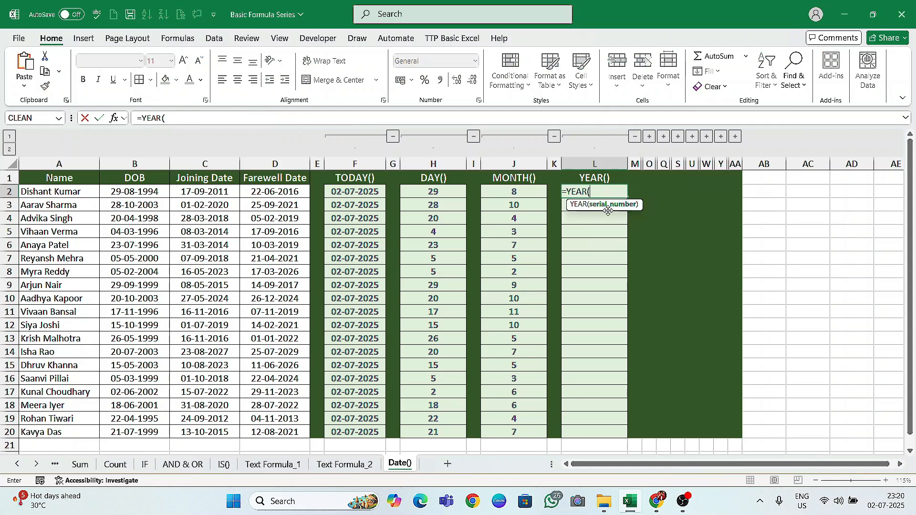
{"action": "left_click", "coordinate": [126, 192]}
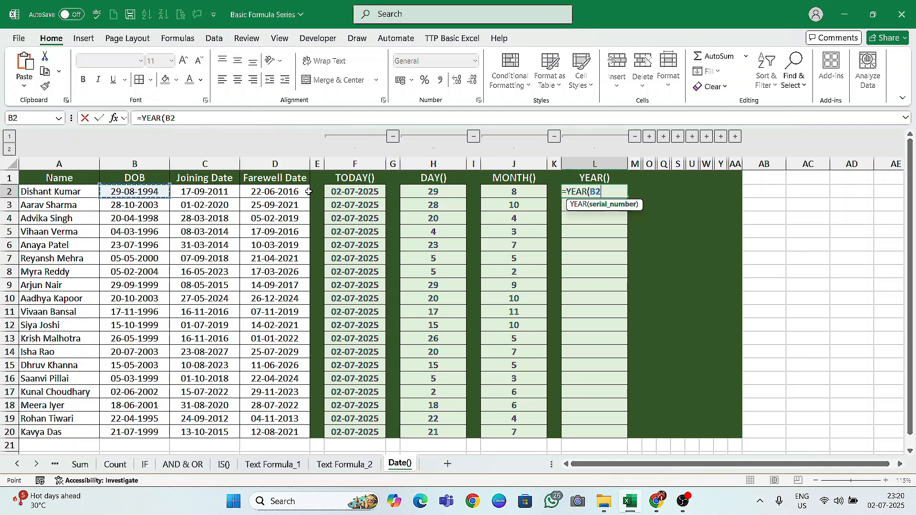
{"action": "type", "text": ")"}
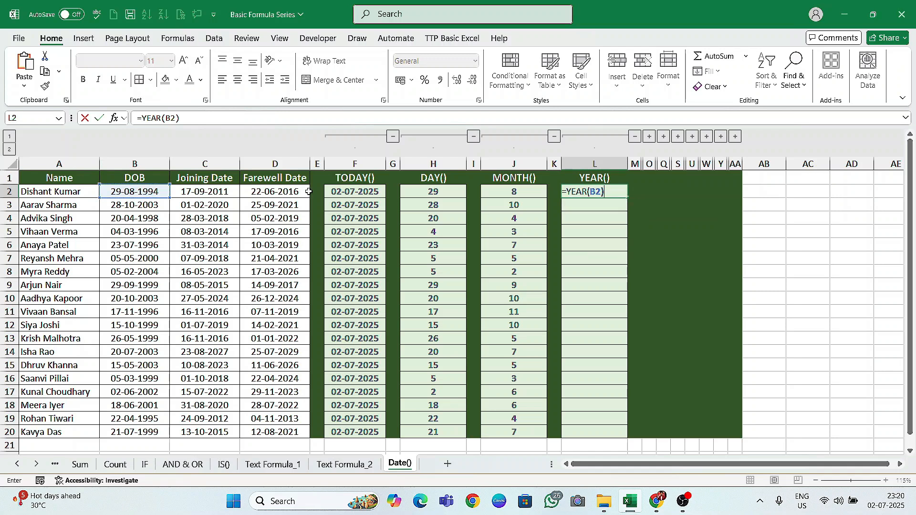
{"action": "key", "text": "Return"}
Fill the YEAR formula from L2 down to L20 and check the copied formula in the column.
{"action": "left_click", "coordinate": [602, 189]}
{"action": "left_click_drag", "start_coordinate": [630, 200], "coordinate": [610, 433]}
{"action": "left_click", "coordinate": [598, 221]}
{"action": "left_click", "coordinate": [596, 325]}
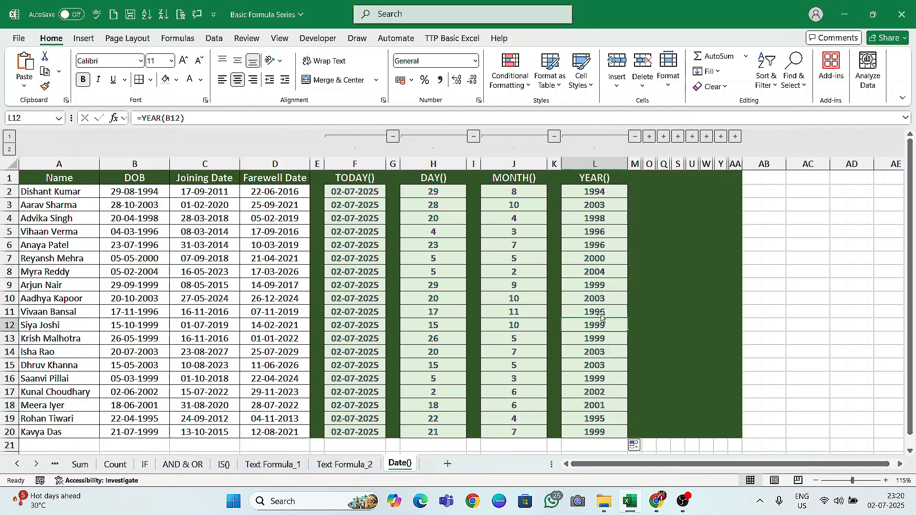
Expand the collapsed DATE() column and enter =DATE(2025,07,02) in N2.
{"action": "left_click", "coordinate": [649, 136]}
{"action": "left_click", "coordinate": [670, 191]}
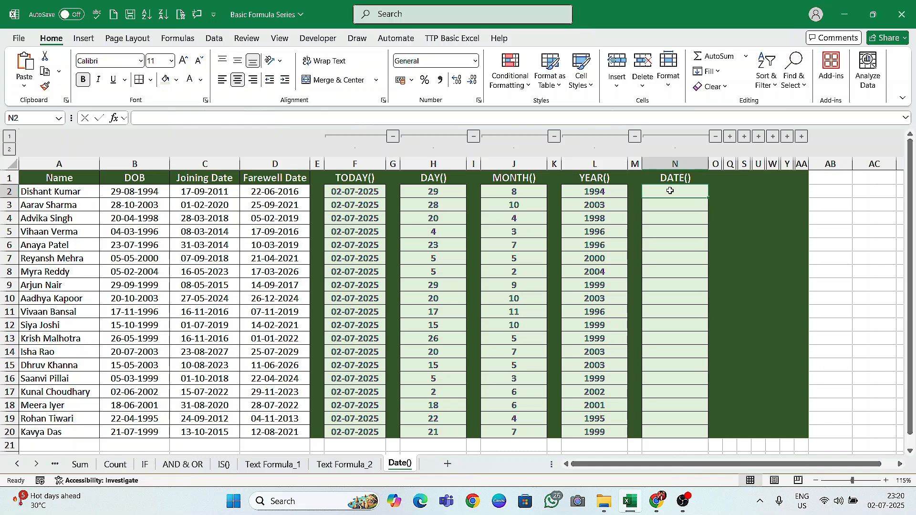
{"action": "type", "text": "=date"}
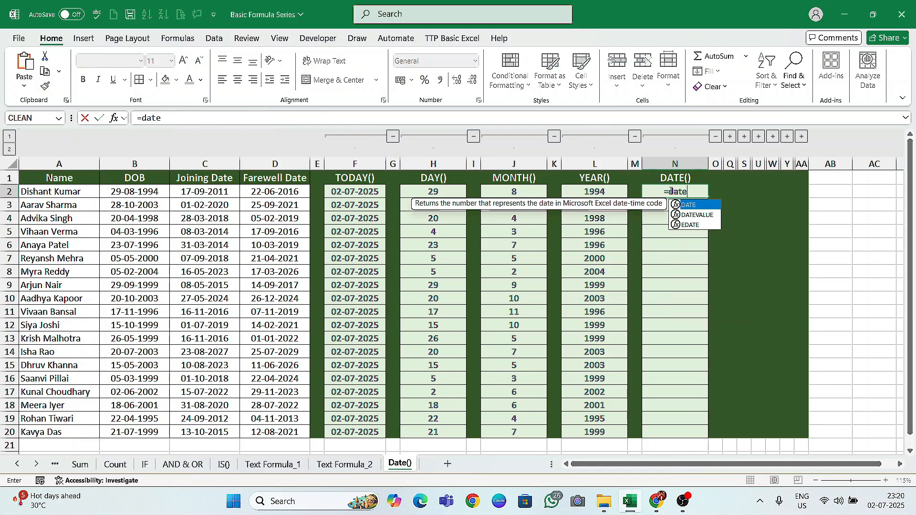
{"action": "key", "text": "Tab"}
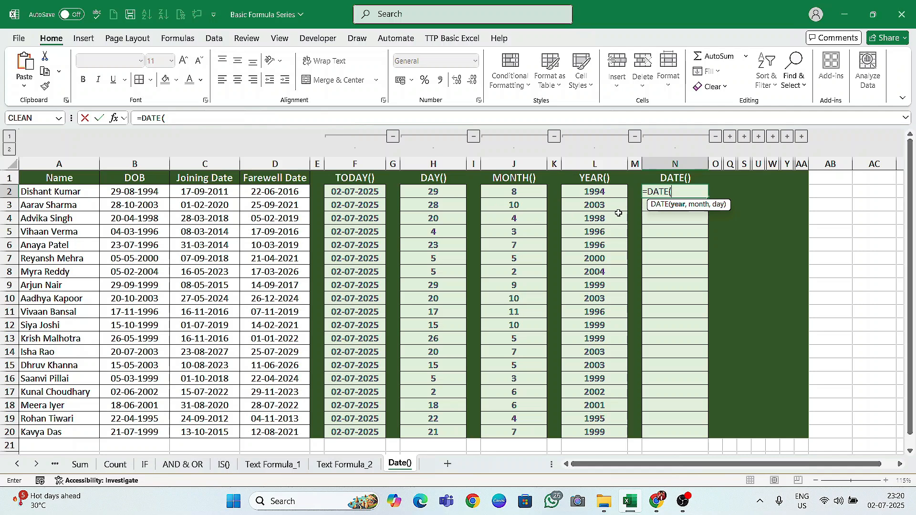
{"action": "type", "text": "2025,"}
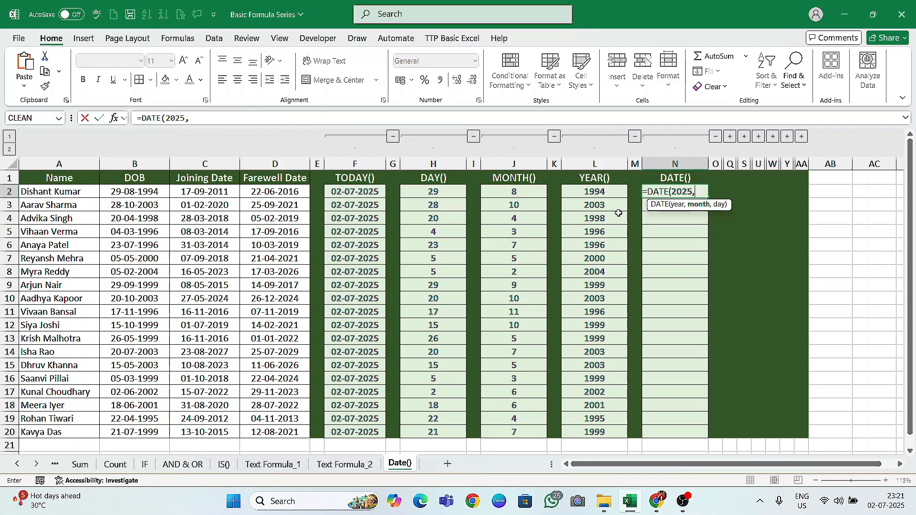
{"action": "type", "text": "07,02)"}
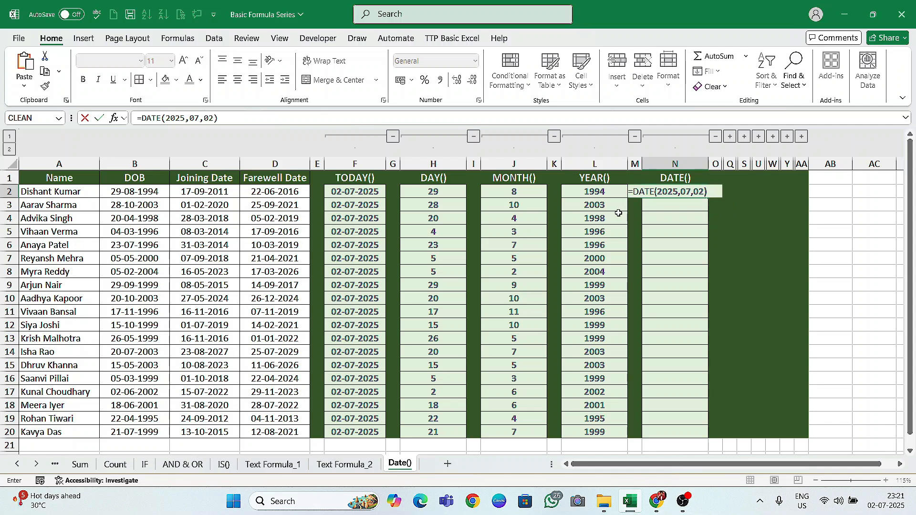
{"action": "key", "text": "Return"}
Fill the fixed-date DATE formula from N2 down to N20 and check the copied formula in the column.
{"action": "left_click", "coordinate": [677, 192]}
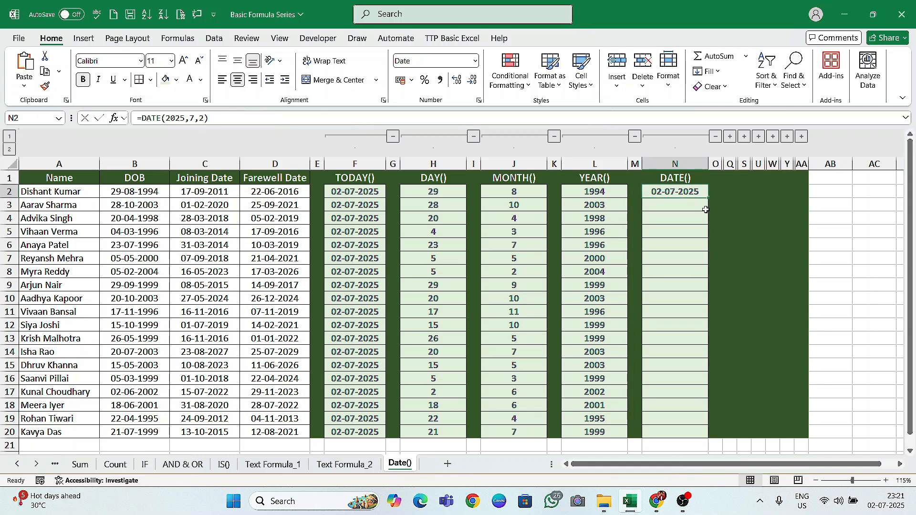
{"action": "left_click_drag", "start_coordinate": [708, 197], "coordinate": [708, 436]}
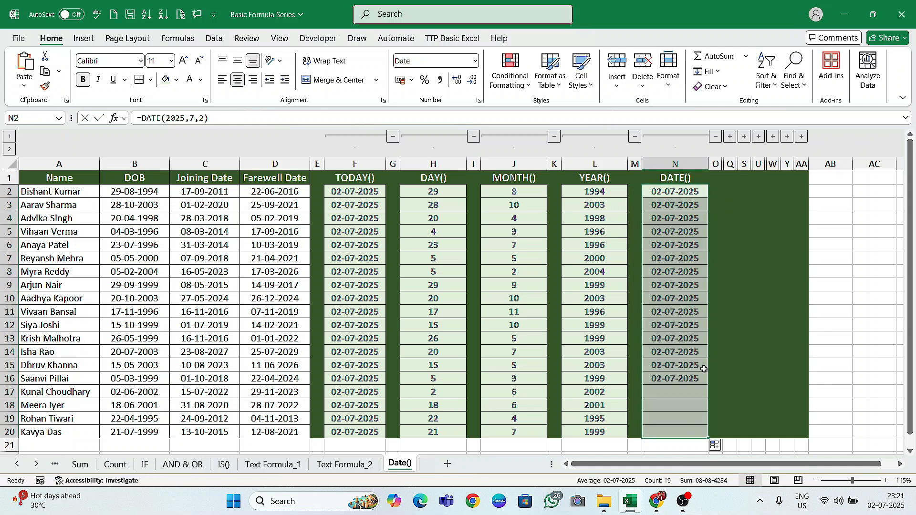
{"action": "left_click", "coordinate": [672, 197]}
{"action": "left_click", "coordinate": [672, 247]}
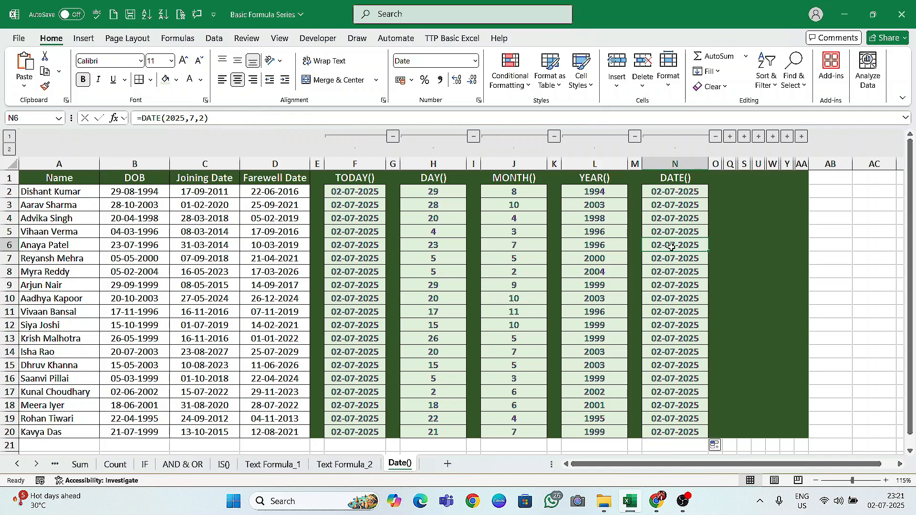
Replace the fixed arguments in N2 with the year, month and day cells so the formula reads =DATE(L2,J2,H2).
{"action": "left_click_drag", "start_coordinate": [433, 179], "coordinate": [592, 217]}
{"action": "left_click", "coordinate": [687, 193]}
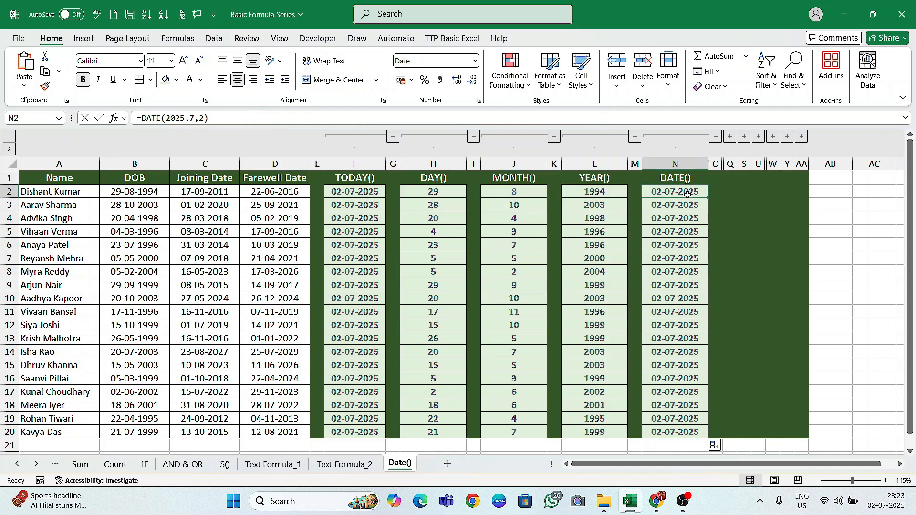
{"action": "double_click", "coordinate": [687, 194]}
{"action": "left_click_drag", "start_coordinate": [680, 194], "coordinate": [660, 195]}
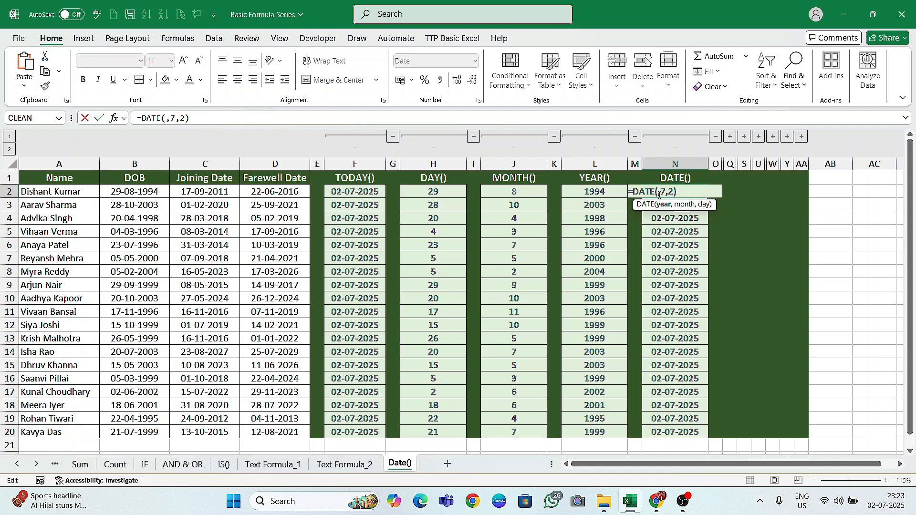
{"action": "left_click", "coordinate": [591, 192]}
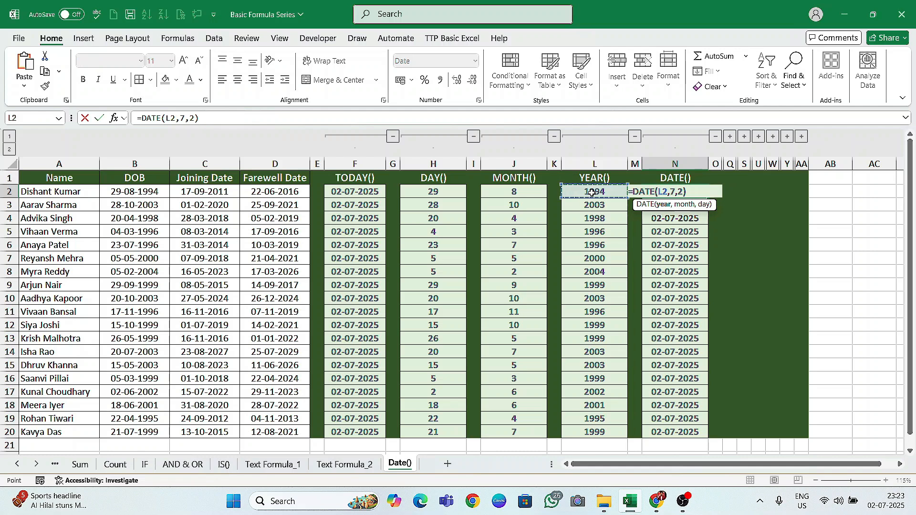
{"action": "left_click", "coordinate": [675, 191]}
{"action": "double_click", "coordinate": [673, 191]}
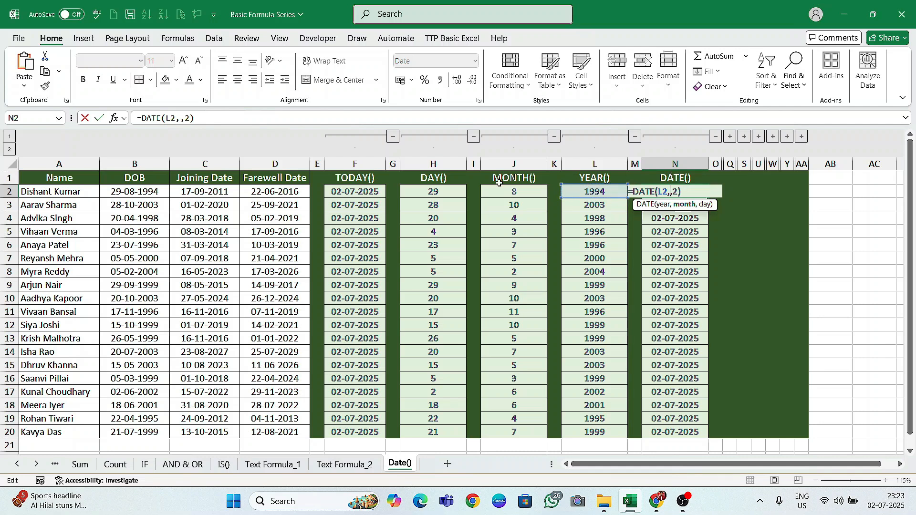
{"action": "left_click", "coordinate": [513, 190]}
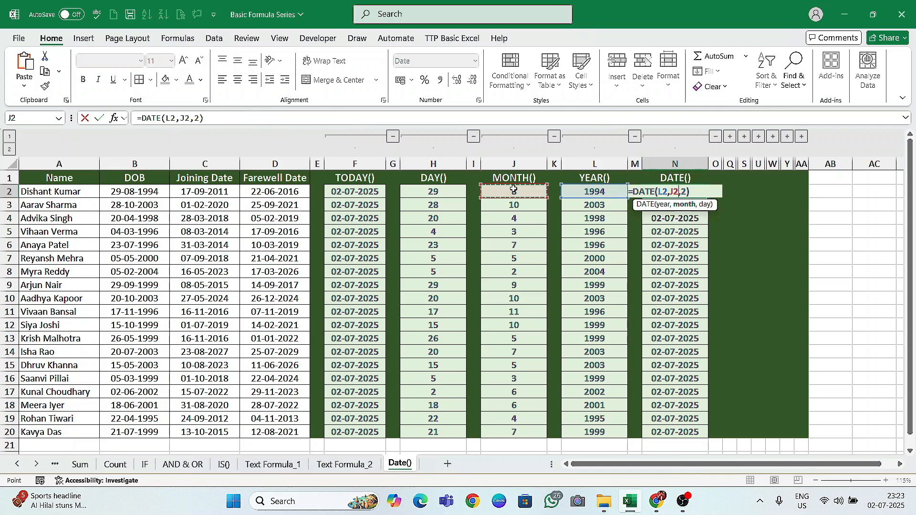
{"action": "double_click", "coordinate": [683, 191]}
{"action": "left_click", "coordinate": [435, 192]}
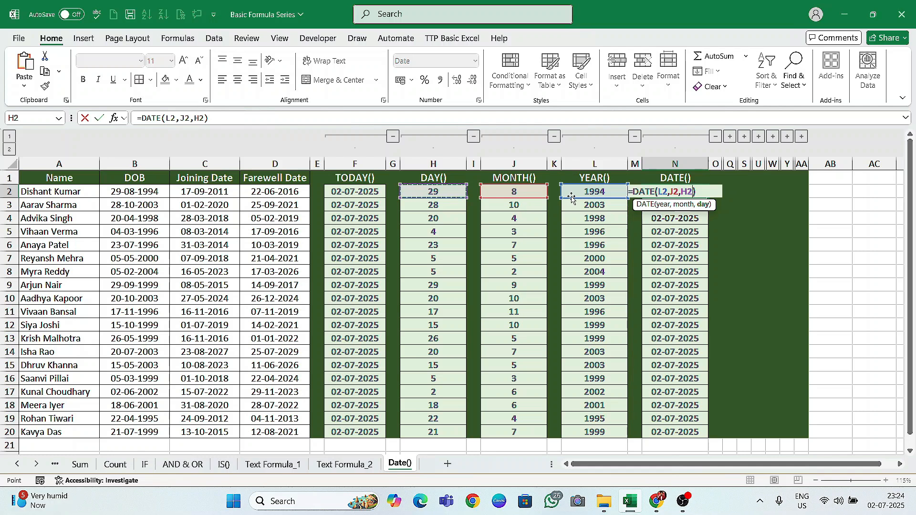
{"action": "key", "text": "Return"}
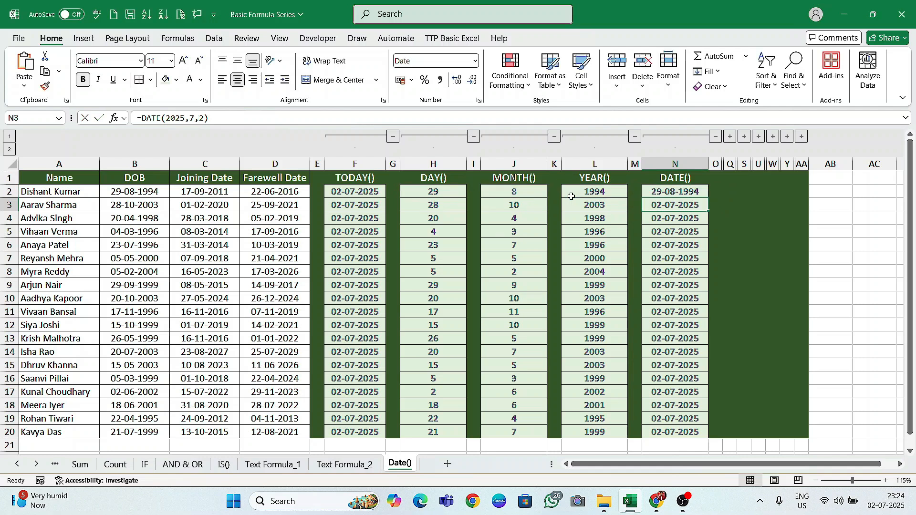
Fill the cell-reference DATE formula from N2 down to N20 and compare it with the DOB column.
{"action": "left_click", "coordinate": [689, 193]}
{"action": "left_click_drag", "start_coordinate": [707, 198], "coordinate": [706, 432]}
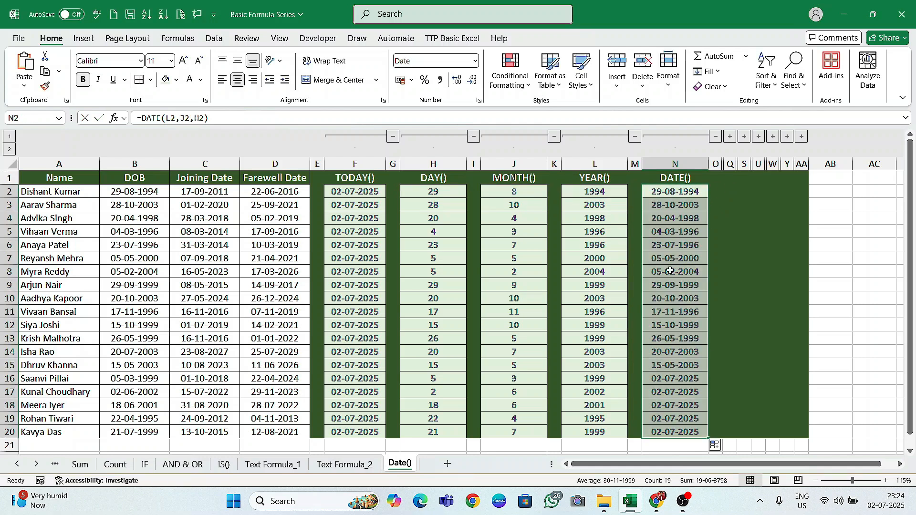
{"action": "left_click", "coordinate": [137, 196]}
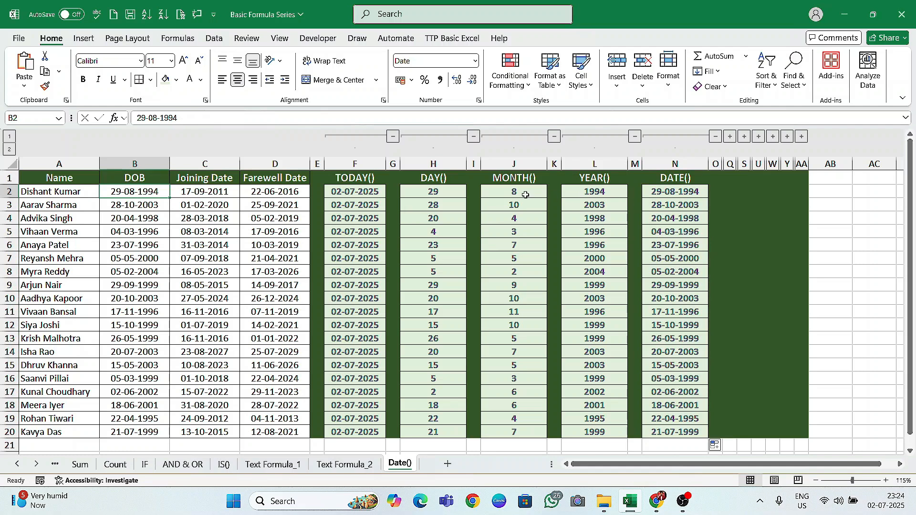
Enter =EXACT(B2,N2) in AB2 to compare the DOB with the rebuilt date.
{"action": "left_click", "coordinate": [843, 192]}
{"action": "type", "text": "=ex"}
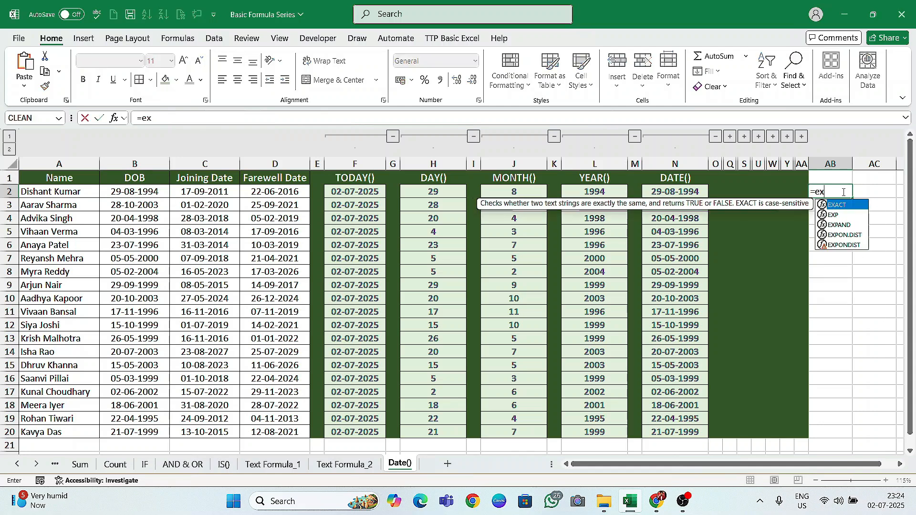
{"action": "type", "text": "a"}
{"action": "key", "text": "Tab"}
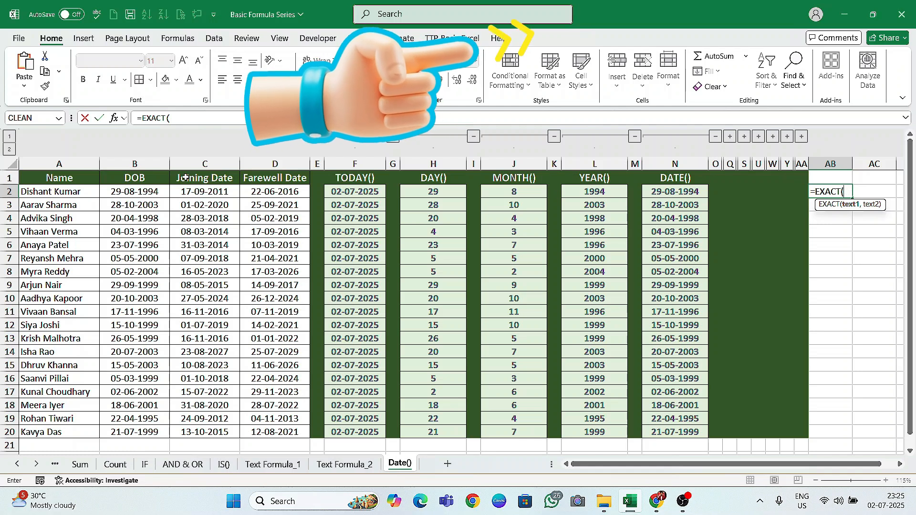
{"action": "left_click", "coordinate": [134, 195]}
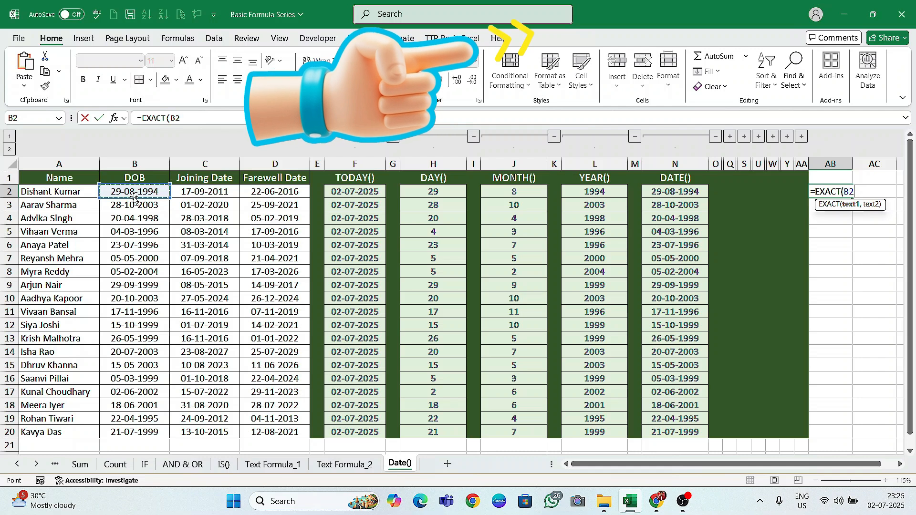
{"action": "type", "text": ","}
{"action": "left_click", "coordinate": [683, 192]}
{"action": "type", "text": ")"}
{"action": "key", "text": "Return"}
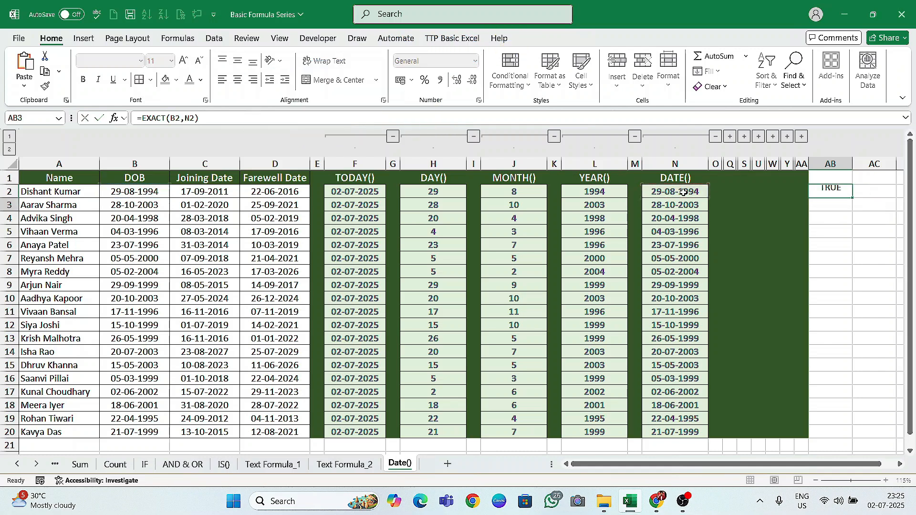
Fill the EXACT comparison from AB2 down to AB20 to check every row, and undo the comparison entries.
{"action": "left_click", "coordinate": [832, 192]}
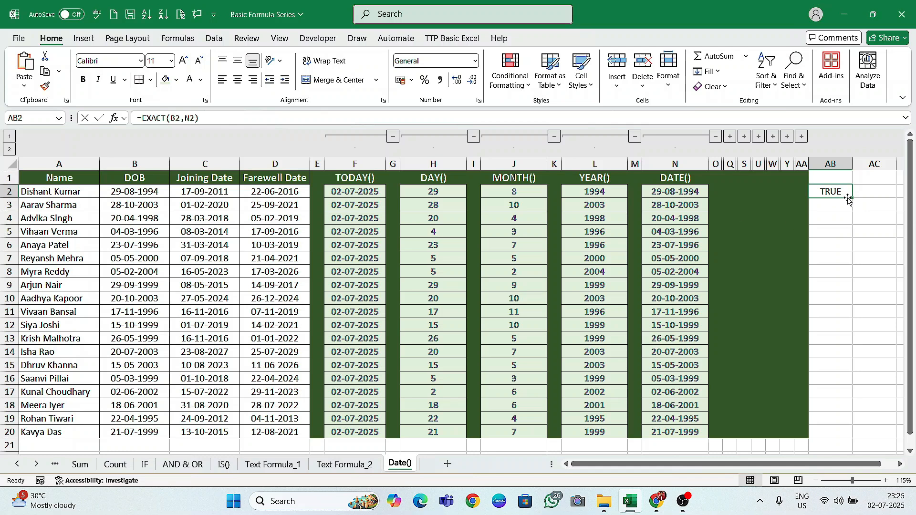
{"action": "double_click", "coordinate": [849, 199]}
{"action": "left_click_drag", "start_coordinate": [832, 178], "coordinate": [838, 433]}
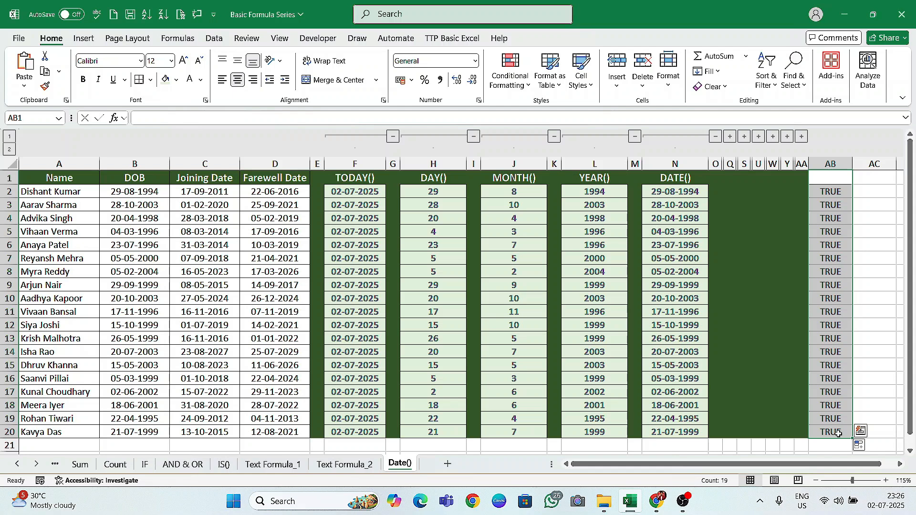
{"action": "key", "text": "ctrl+z"}
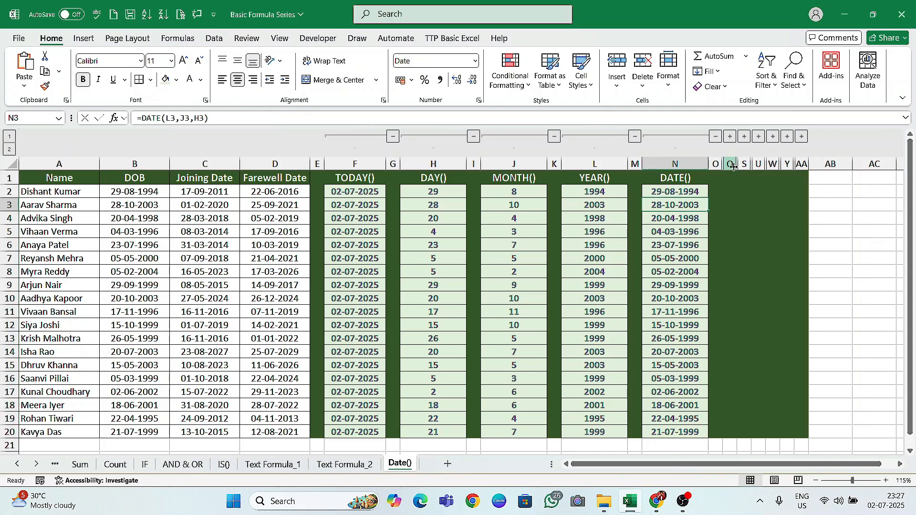
Expand the collapsed EDATE() column and enter =EDATE(B2,0) in P2.
{"action": "left_click", "coordinate": [730, 137]}
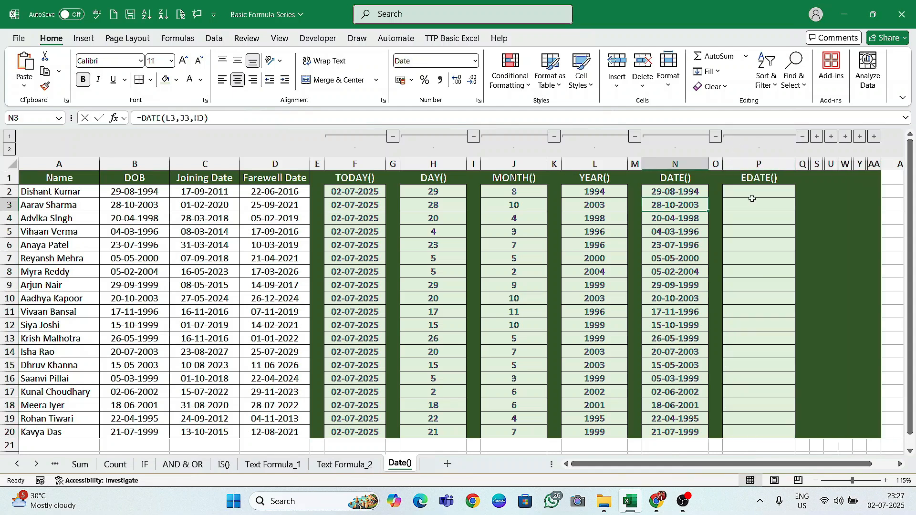
{"action": "left_click", "coordinate": [760, 198]}
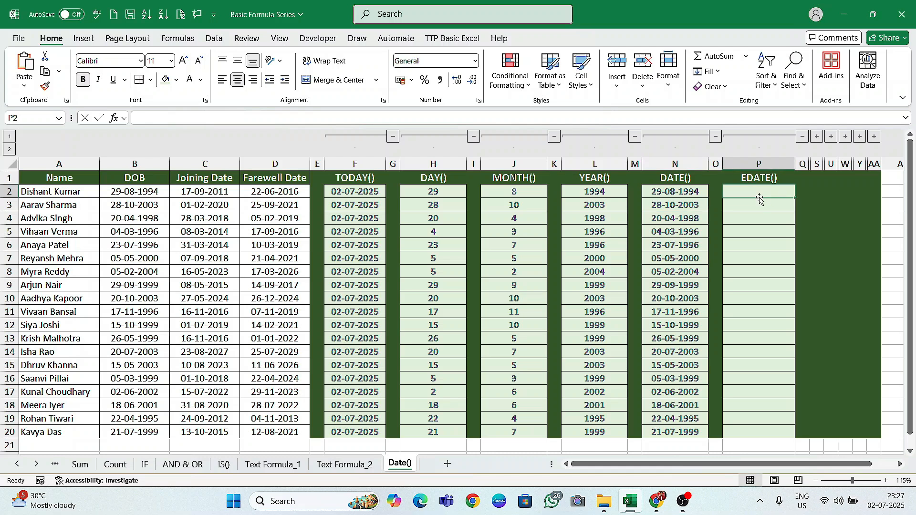
{"action": "type", "text": "=edate("}
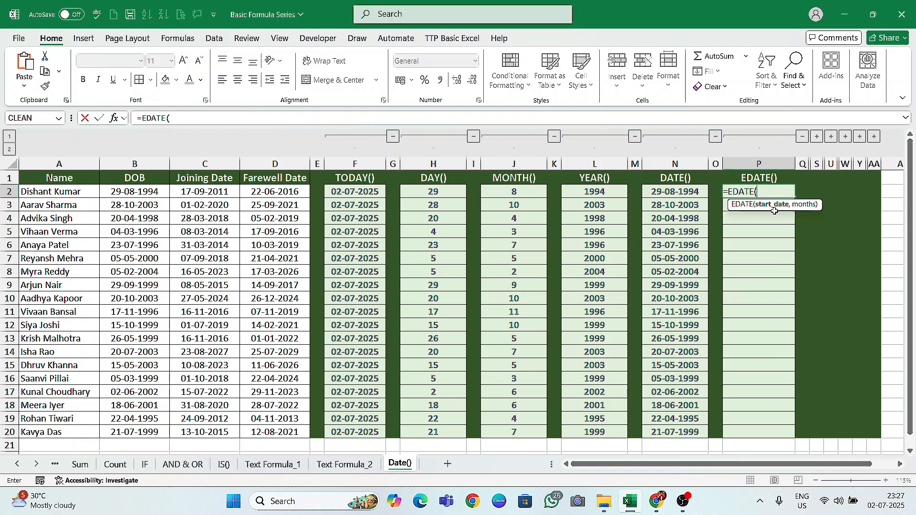
{"action": "left_click", "coordinate": [138, 191]}
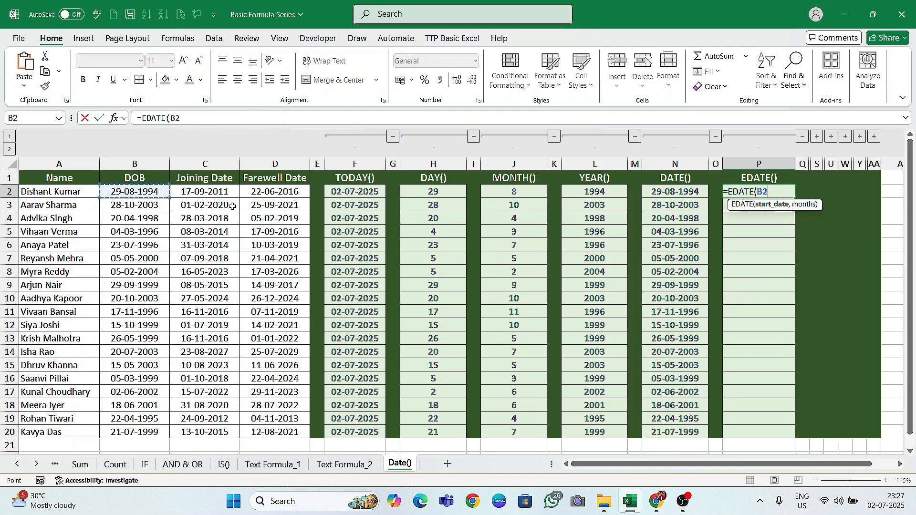
{"action": "type", "text": ","}
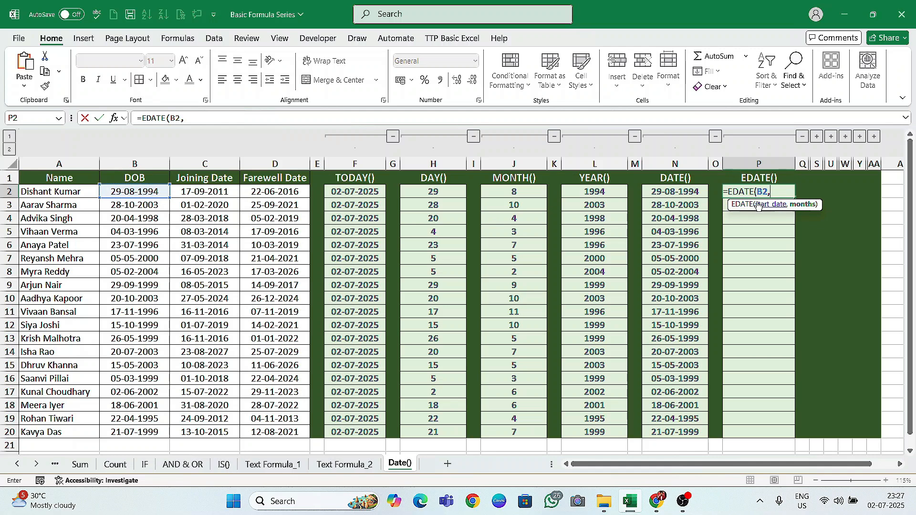
{"action": "type", "text": "0)"}
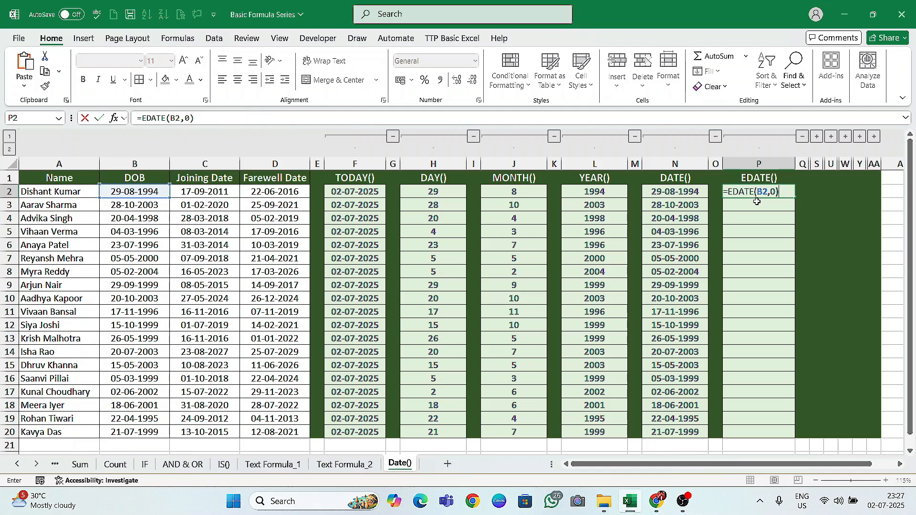
{"action": "left_click", "coordinate": [772, 193]}
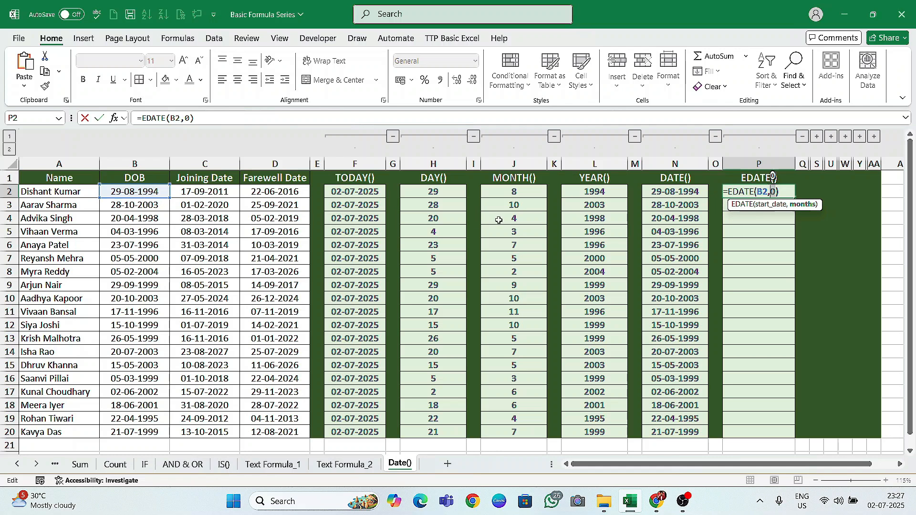
{"action": "key", "text": "Return"}
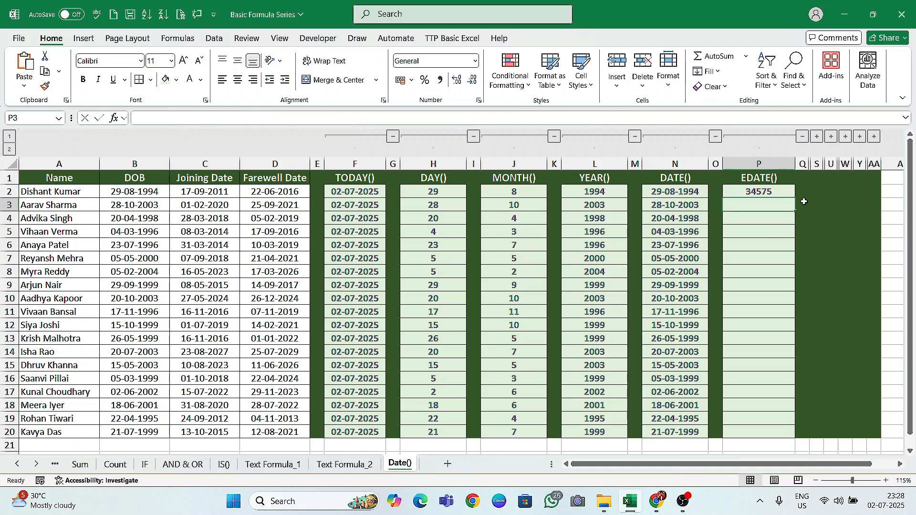
Format the EDATE result in P2 as Short Date.
{"action": "key", "text": "Up"}
{"action": "key", "text": "Up"}
{"action": "left_click", "coordinate": [747, 192]}
{"action": "left_click", "coordinate": [475, 60]}
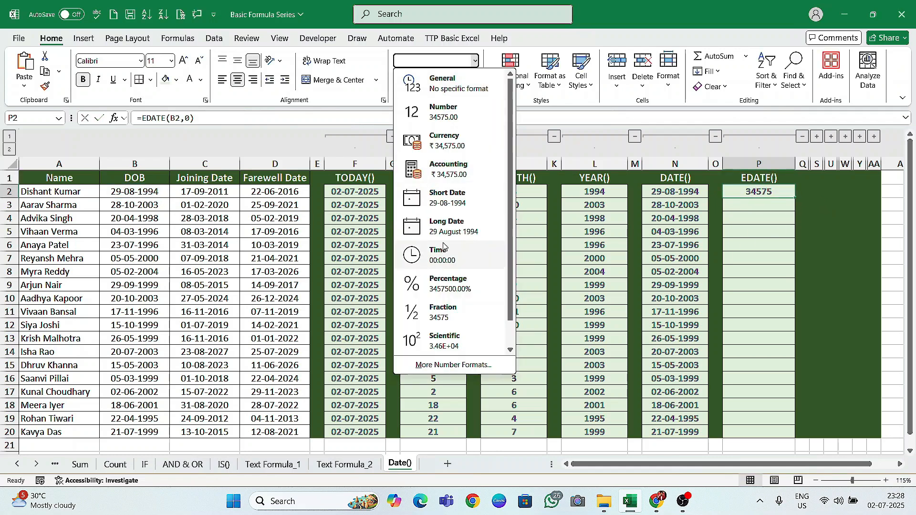
{"action": "left_click", "coordinate": [450, 203]}
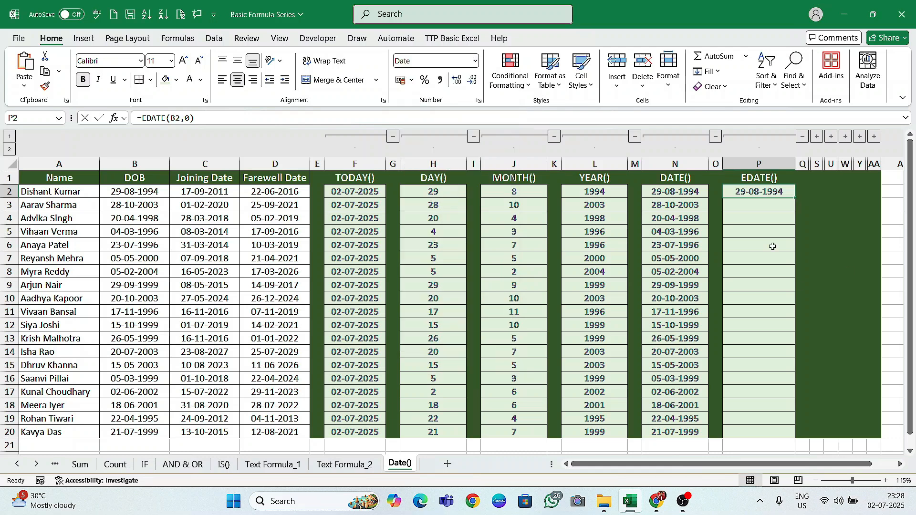
Change the EDATE formula in P2 to =EDATE(B2,1) so it adds one month to the DOB.
{"action": "double_click", "coordinate": [777, 193]}
{"action": "left_click", "coordinate": [778, 193]}
{"action": "key", "text": "BackSpace"}
{"action": "type", "text": "1"}
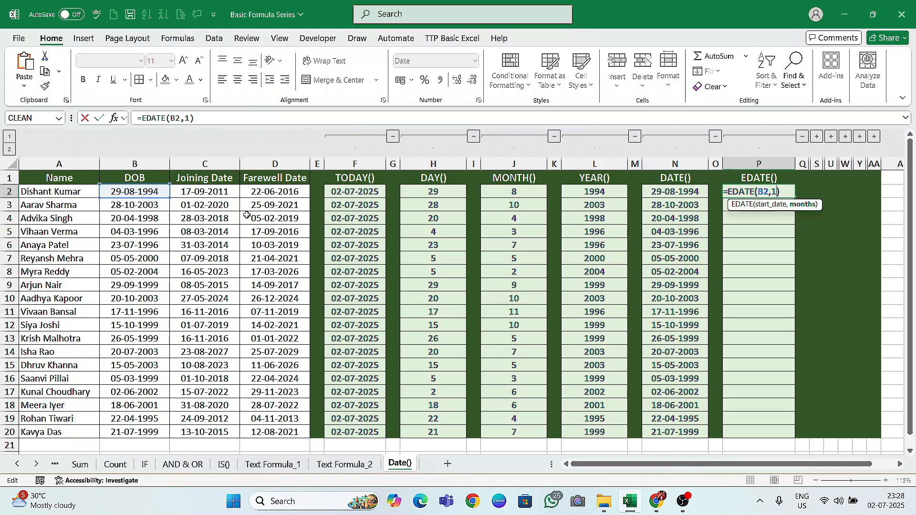
{"action": "key", "text": "Return"}
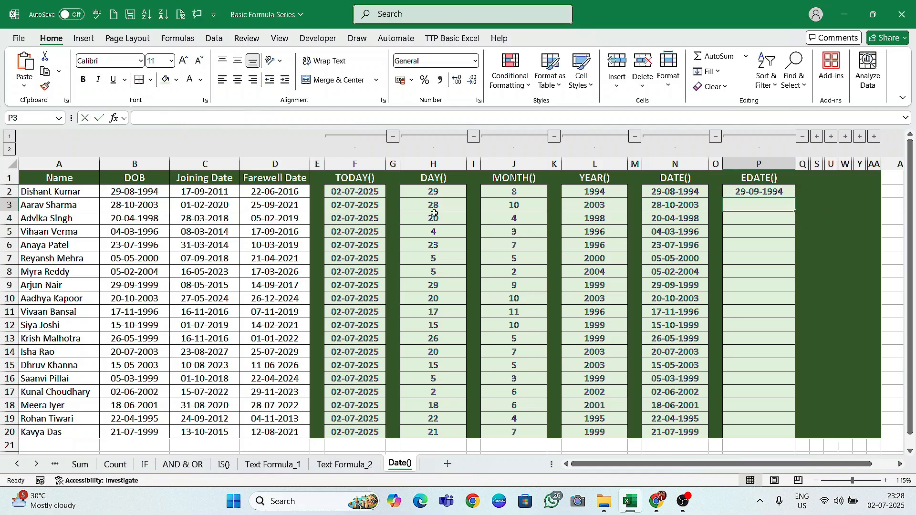
Fill the EDATE formula from P2 down to P20 for all the listed birth dates.
{"action": "left_click", "coordinate": [752, 191]}
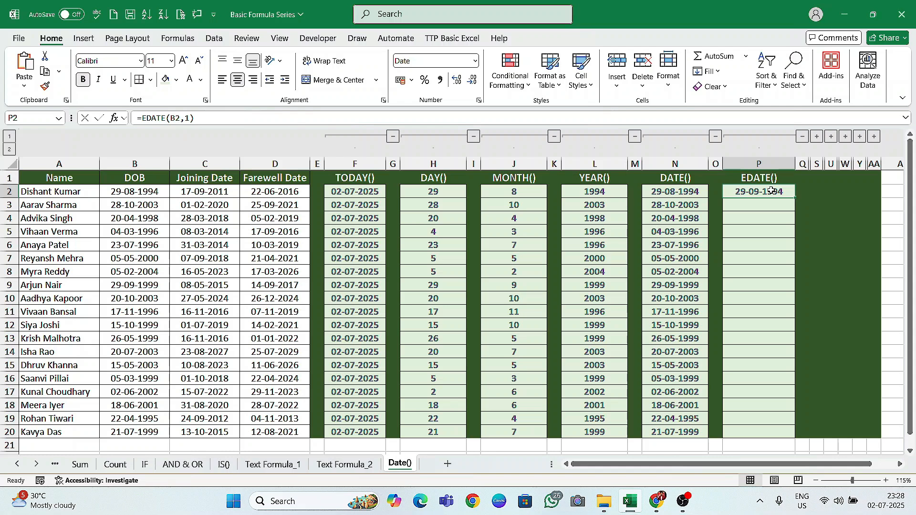
{"action": "left_click_drag", "start_coordinate": [141, 192], "coordinate": [135, 391]}
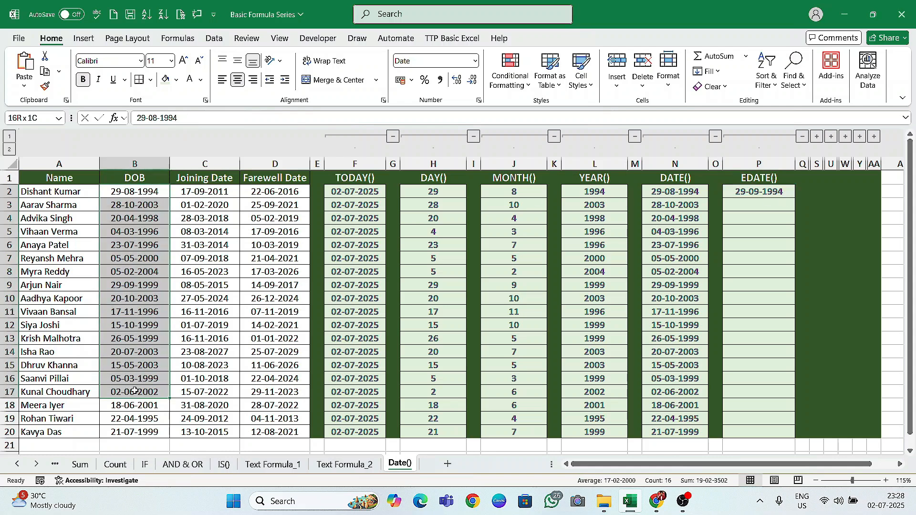
{"action": "left_click", "coordinate": [768, 197]}
{"action": "left_click_drag", "start_coordinate": [794, 198], "coordinate": [793, 438]}
Inspect the EDATE formula in P3 and compare the EDATE dates in rows 3 and 4 with their DOB values.
{"action": "left_click", "coordinate": [760, 204]}
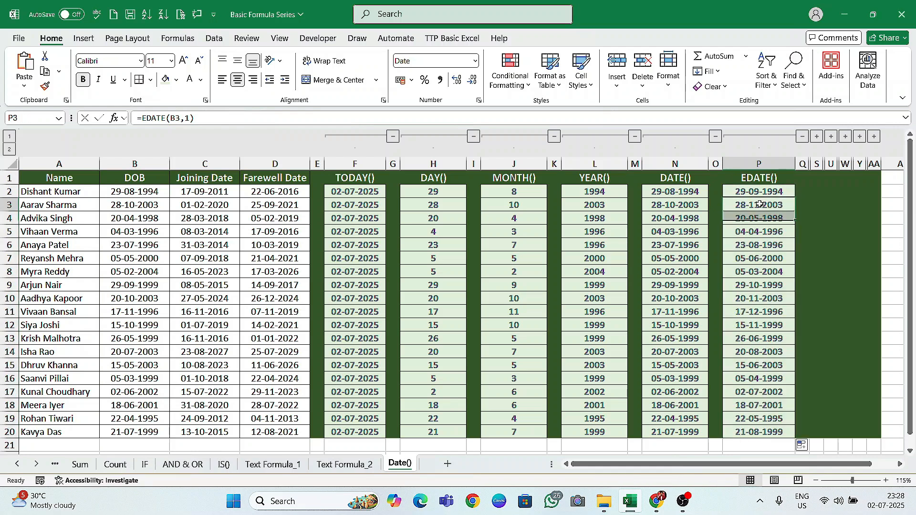
{"action": "double_click", "coordinate": [760, 204]}
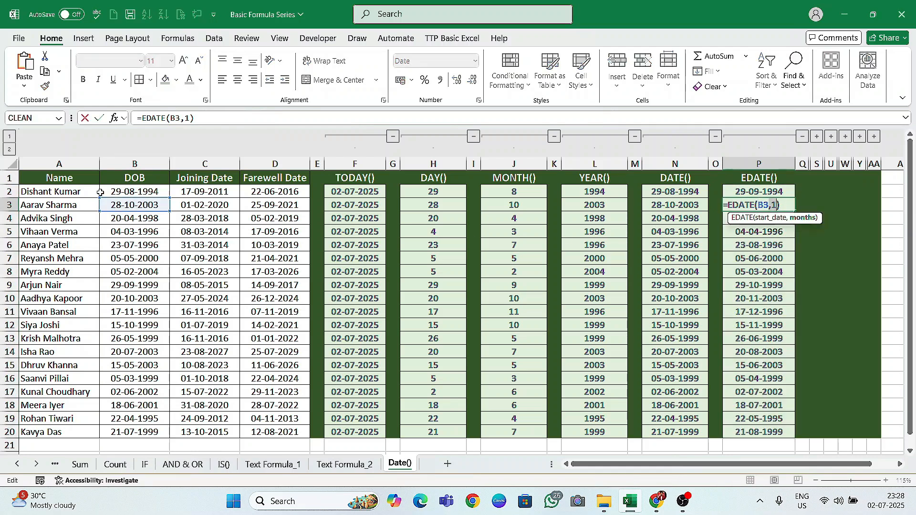
{"action": "key", "text": "Escape"}
{"action": "left_click", "coordinate": [133, 209]}
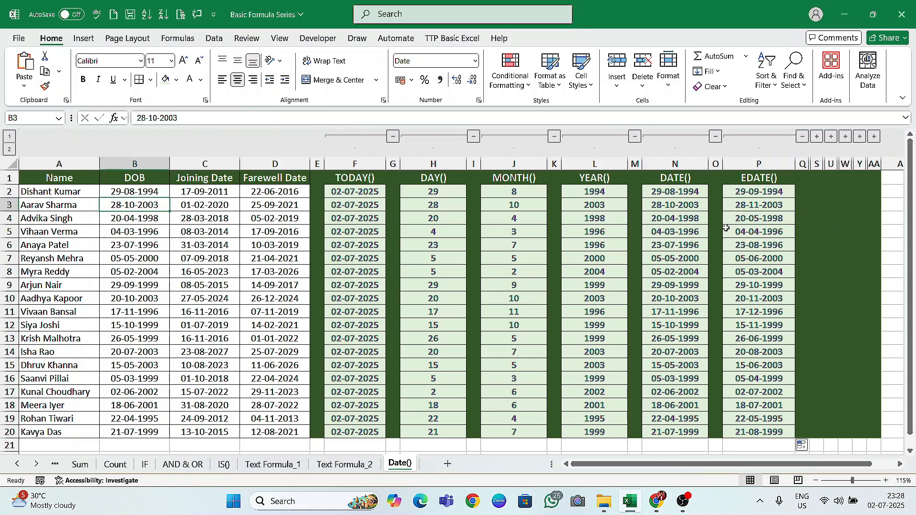
{"action": "left_click", "coordinate": [743, 214]}
{"action": "left_click", "coordinate": [150, 222]}
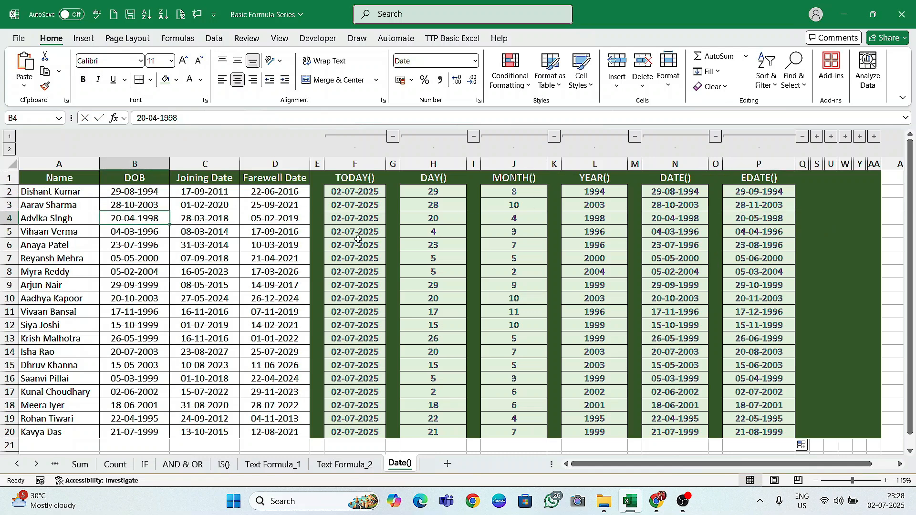
{"action": "left_click", "coordinate": [783, 224]}
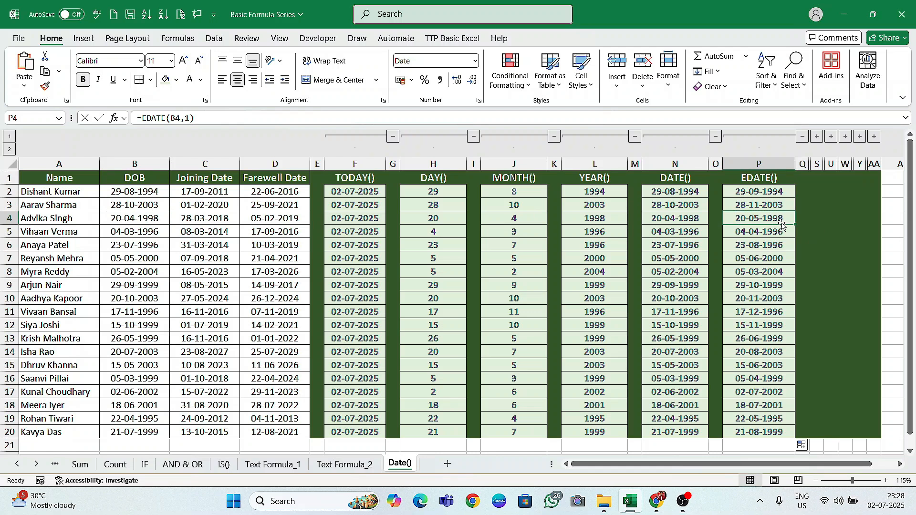
Expand the collapsed EOMONTH() column and enter =EOMONTH(P2,0) in R2.
{"action": "left_click", "coordinate": [818, 136]}
{"action": "left_click", "coordinate": [841, 194]}
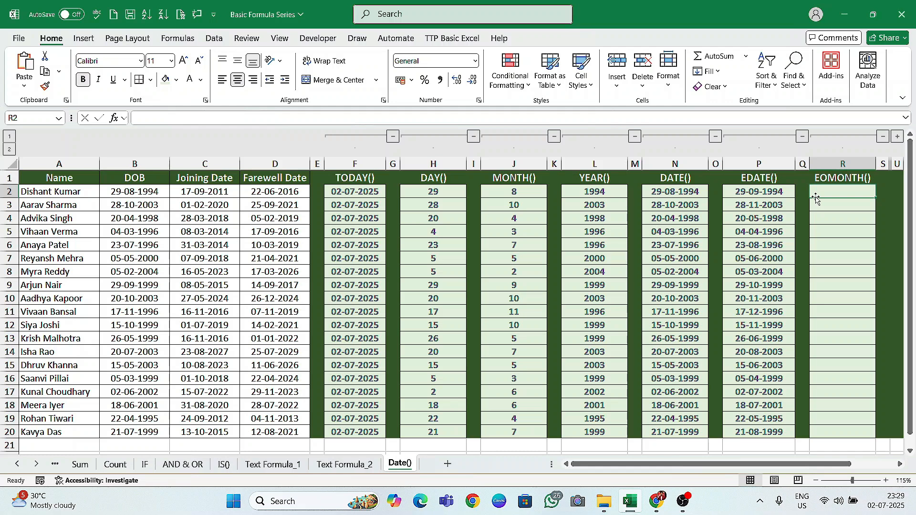
{"action": "type", "text": "=eo"}
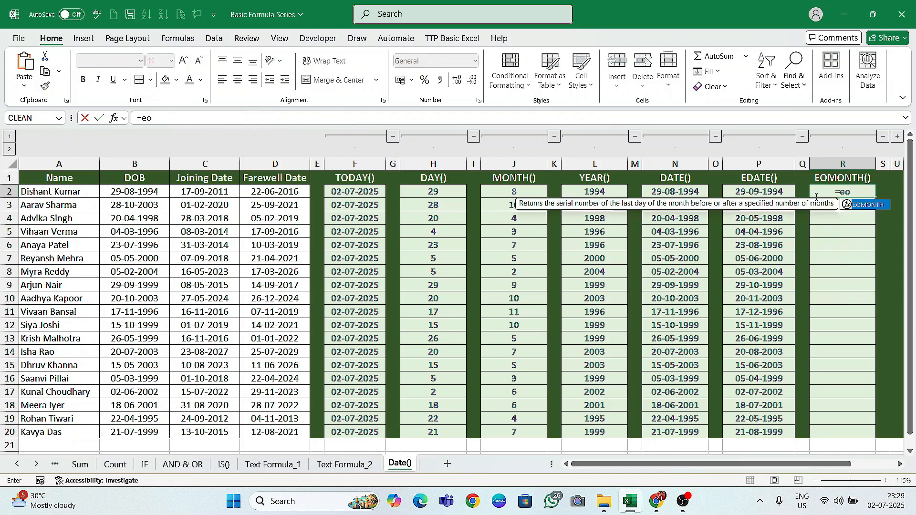
{"action": "type", "text": "mon"}
{"action": "key", "text": "Tab"}
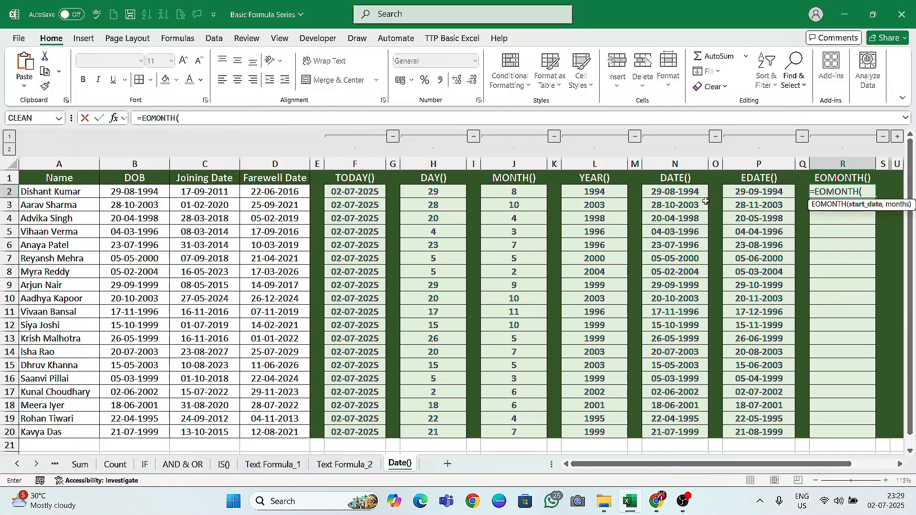
{"action": "left_click", "coordinate": [359, 195]}
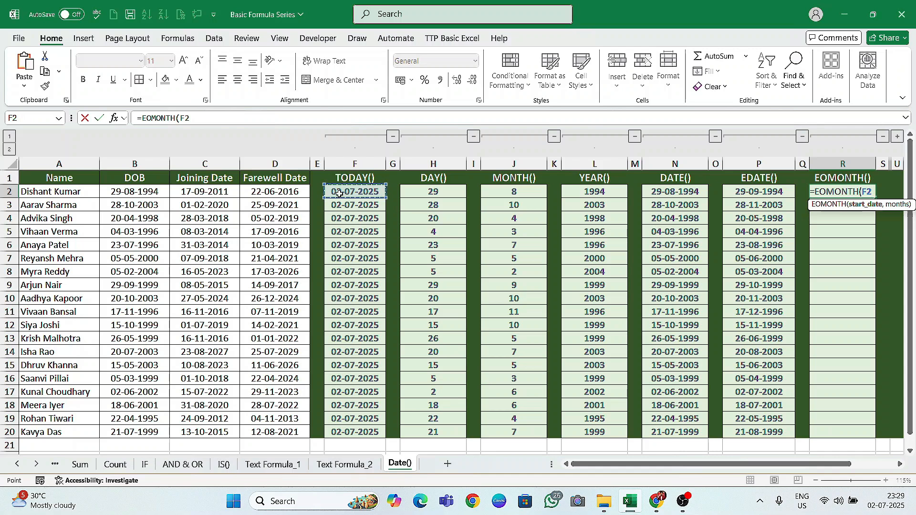
{"action": "left_click", "coordinate": [762, 191]}
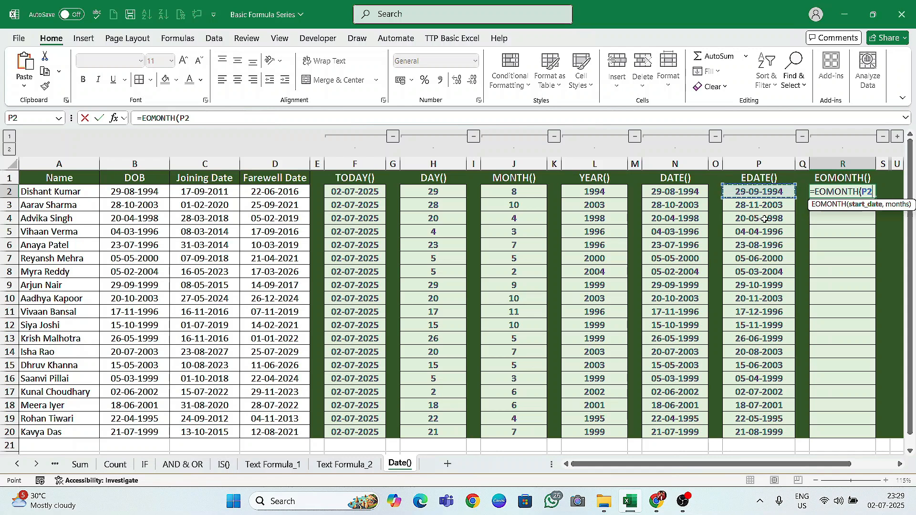
{"action": "type", "text": ","}
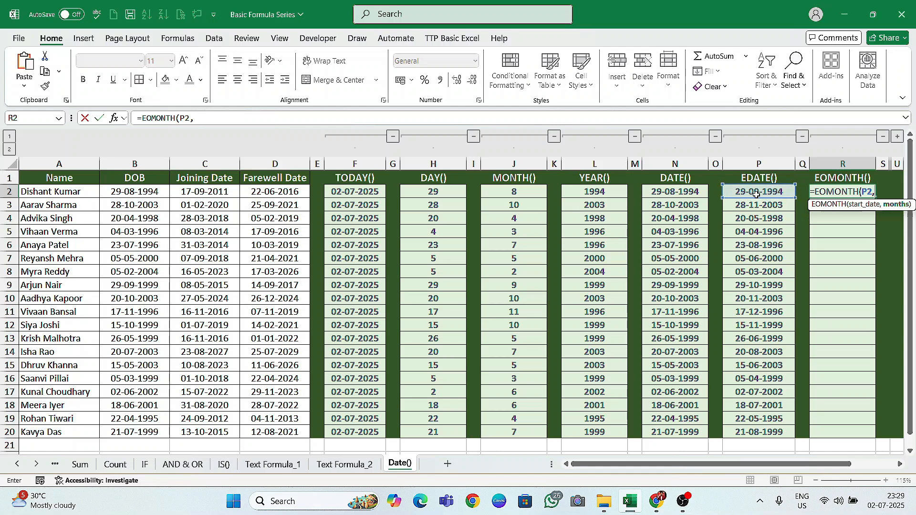
{"action": "type", "text": "0"}
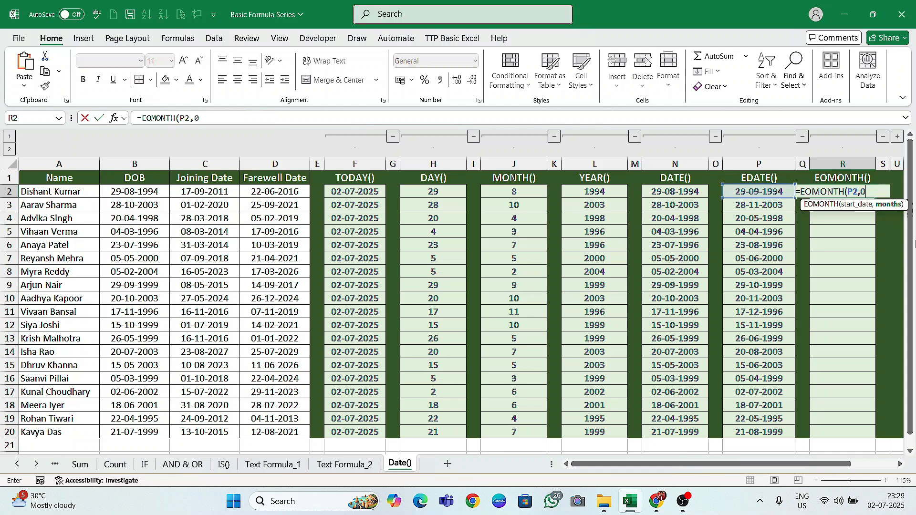
{"action": "type", "text": ")"}
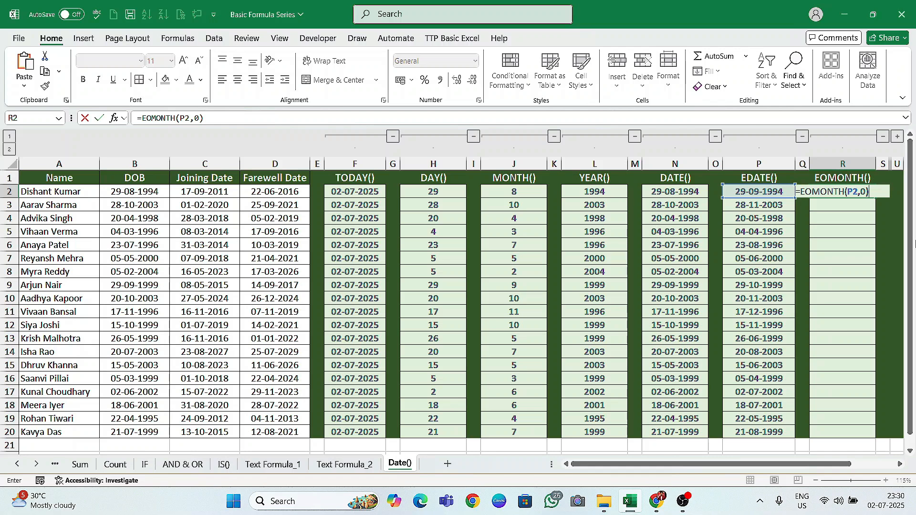
{"action": "key", "text": "ctrl+Return"}
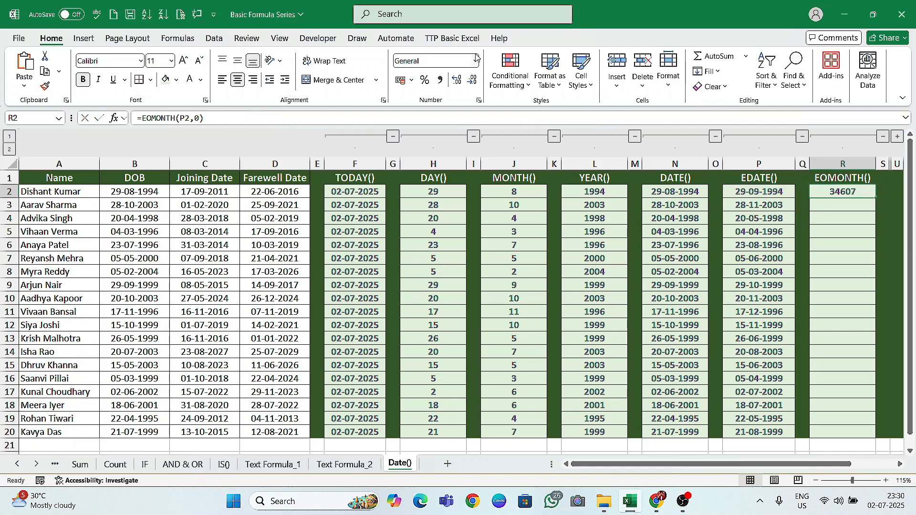
Format the EOMONTH result in R2 as Short Date.
{"action": "left_click", "coordinate": [476, 61]}
{"action": "left_click", "coordinate": [430, 190]}
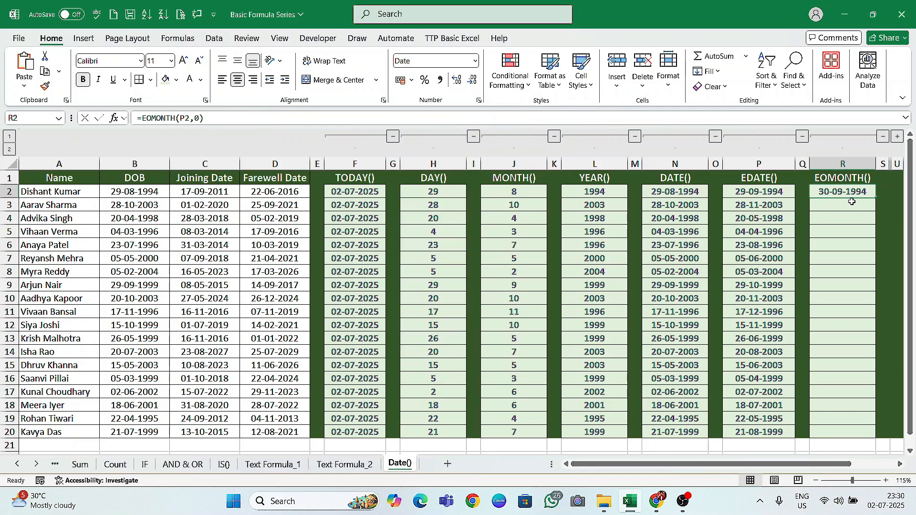
{"action": "left_click", "coordinate": [866, 201]}
{"action": "left_click", "coordinate": [857, 205]}
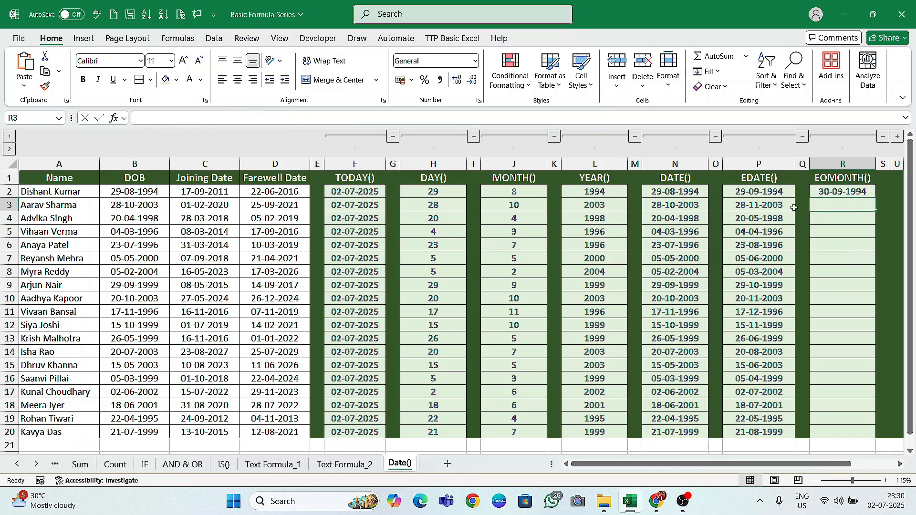
{"action": "left_click", "coordinate": [769, 205]}
Fill the EOMONTH formula from R2 down to R3 and R4, checking each against its EDATE value.
{"action": "left_click", "coordinate": [840, 192]}
{"action": "left_click_drag", "start_coordinate": [867, 198], "coordinate": [856, 210]}
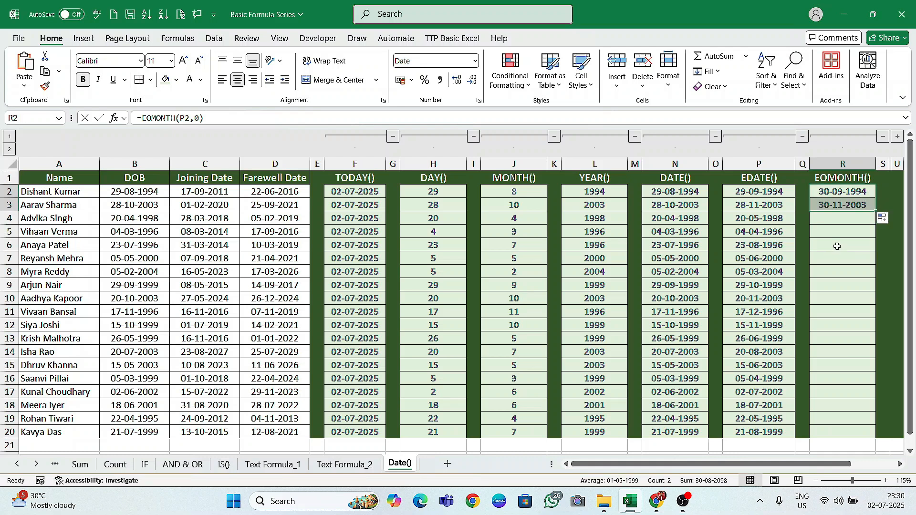
{"action": "left_click", "coordinate": [773, 223]}
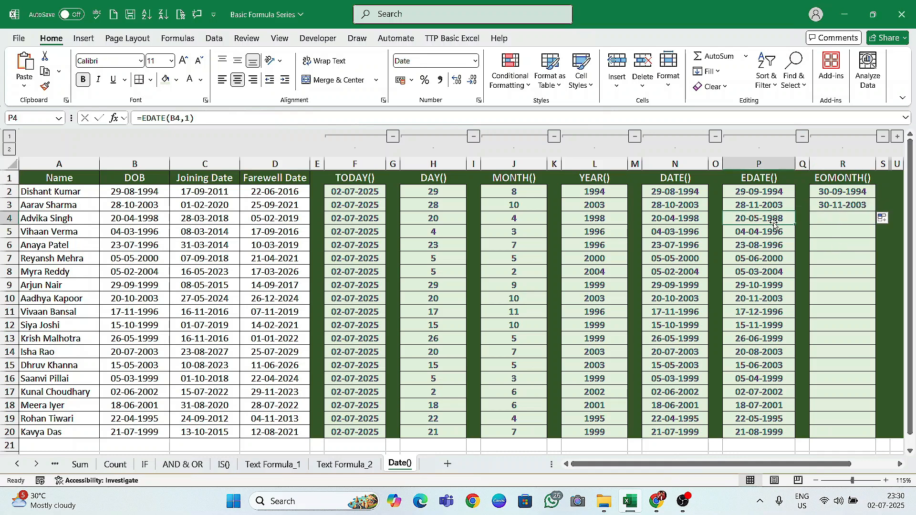
{"action": "left_click", "coordinate": [858, 206]}
{"action": "left_click_drag", "start_coordinate": [875, 211], "coordinate": [856, 223]}
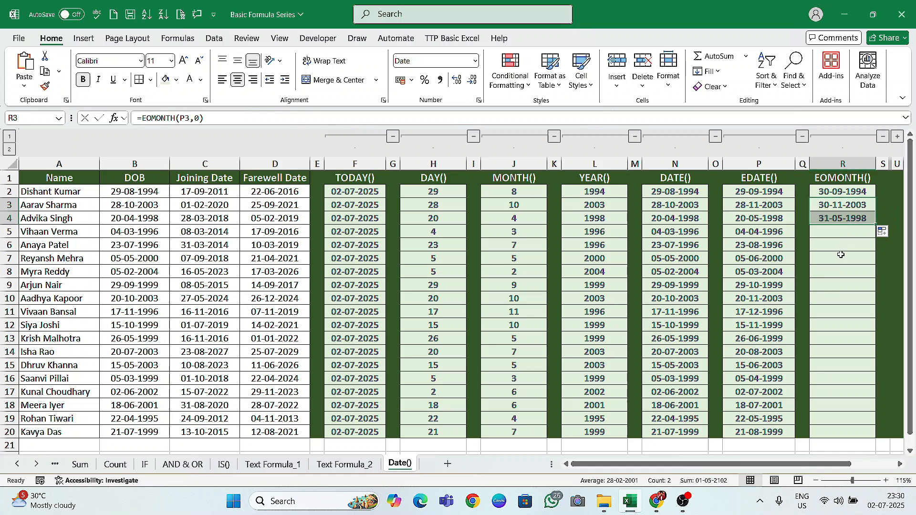
{"action": "left_click", "coordinate": [832, 221]}
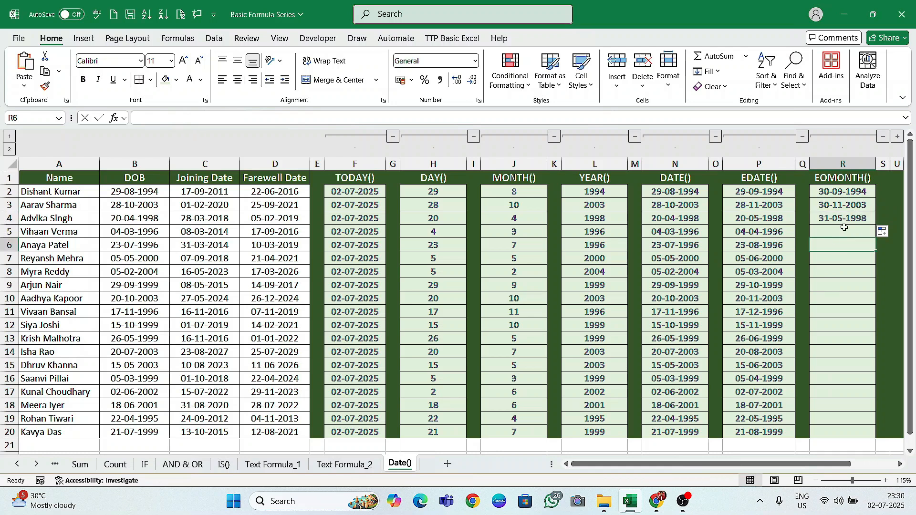
Change the months argument in R2 so the formula reads =EOMONTH(P2,1).
{"action": "double_click", "coordinate": [845, 192]}
{"action": "left_click", "coordinate": [888, 204]}
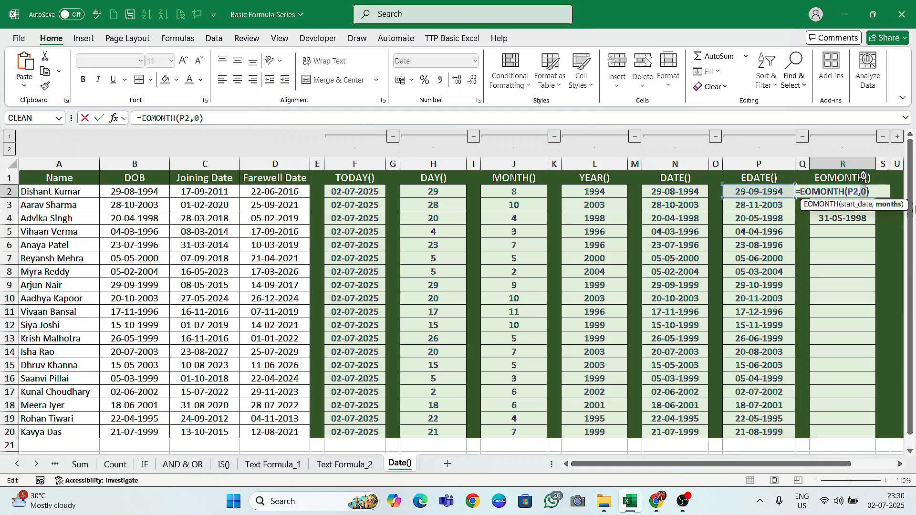
{"action": "type", "text": "1"}
{"action": "key", "text": "Return"}
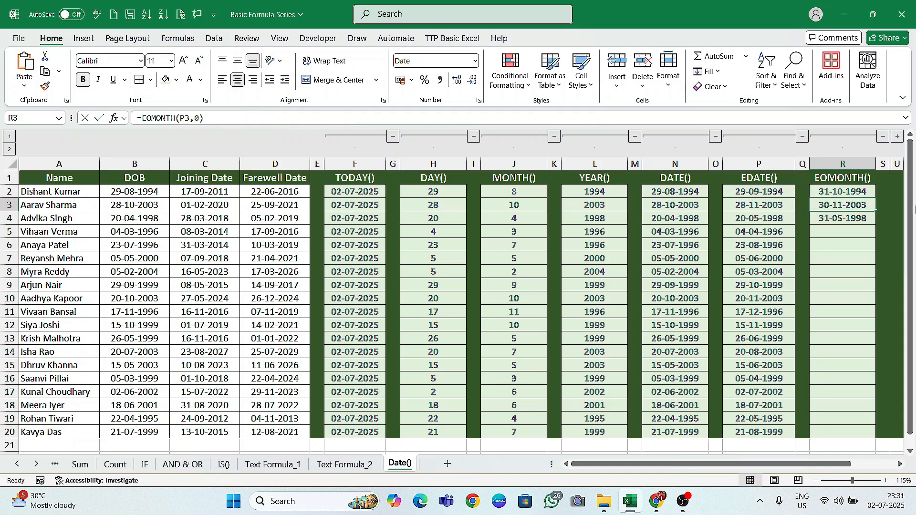
Fill the updated EOMONTH formula from R2 down to R20.
{"action": "left_click", "coordinate": [849, 192]}
{"action": "left_click_drag", "start_coordinate": [876, 199], "coordinate": [859, 405]}
{"action": "scroll", "coordinate": [853, 406], "scroll_direction": "up", "scroll_amount": 1}
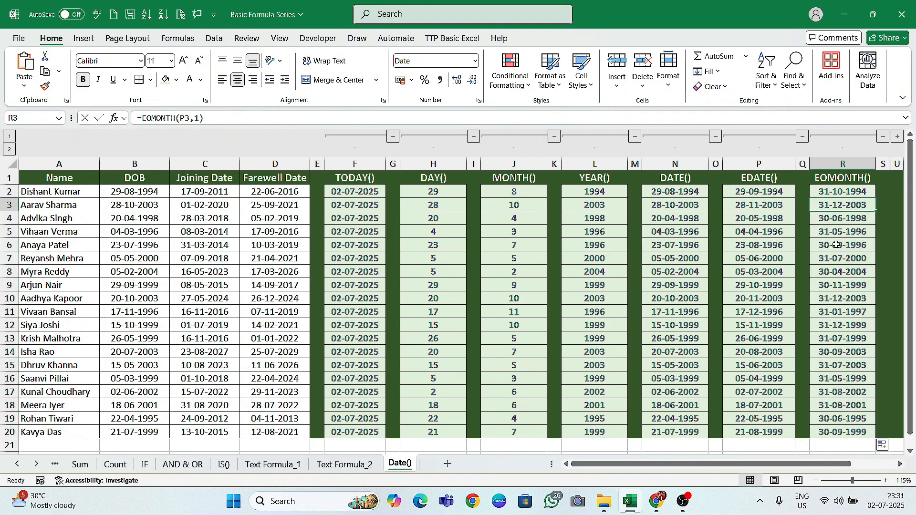
{"action": "left_click", "coordinate": [801, 297]}
{"action": "scroll", "coordinate": [806, 299], "scroll_direction": "right", "scroll_amount": 1}
{"action": "left_click", "coordinate": [763, 245]}
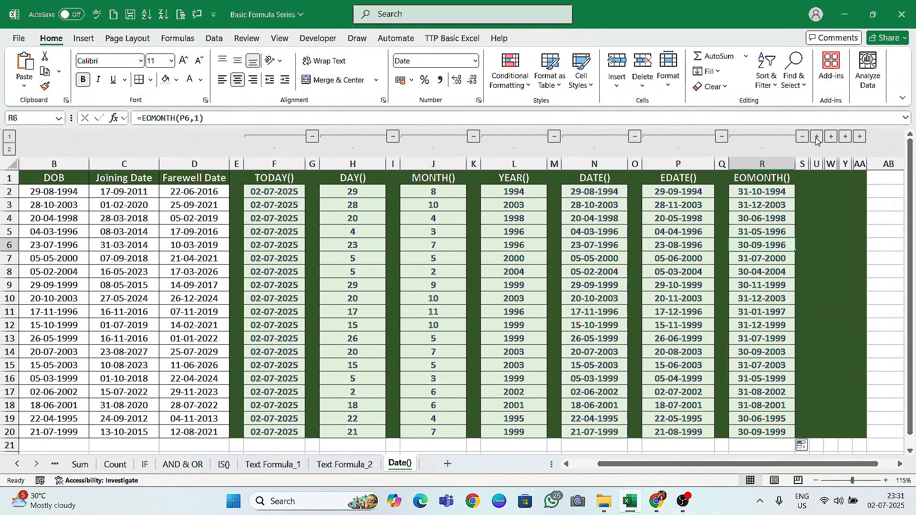
Expand the collapsed TEXT() column group beside the EOMONTH() column and check the EOMONTH formula in R2.
{"action": "left_click", "coordinate": [843, 205]}
{"action": "scroll", "coordinate": [843, 210], "scroll_direction": "right", "scroll_amount": 1}
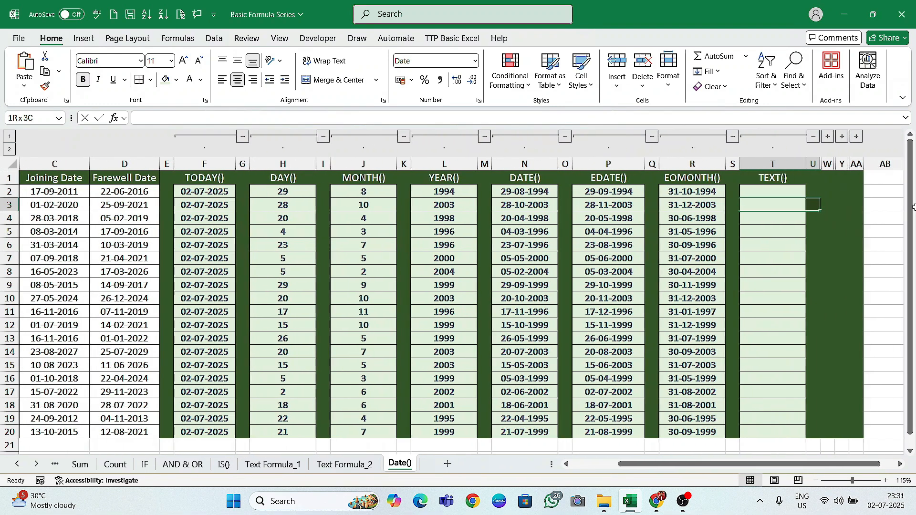
{"action": "left_click", "coordinate": [771, 232]}
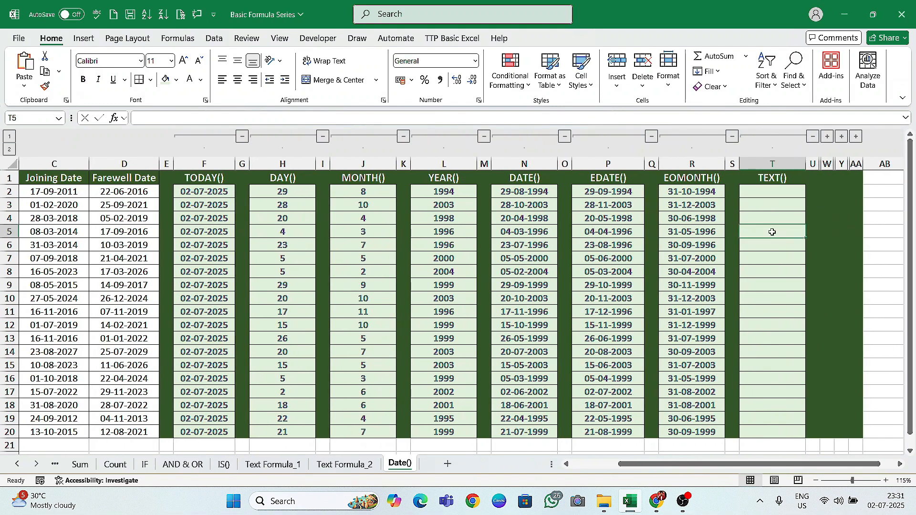
{"action": "left_click", "coordinate": [699, 193]}
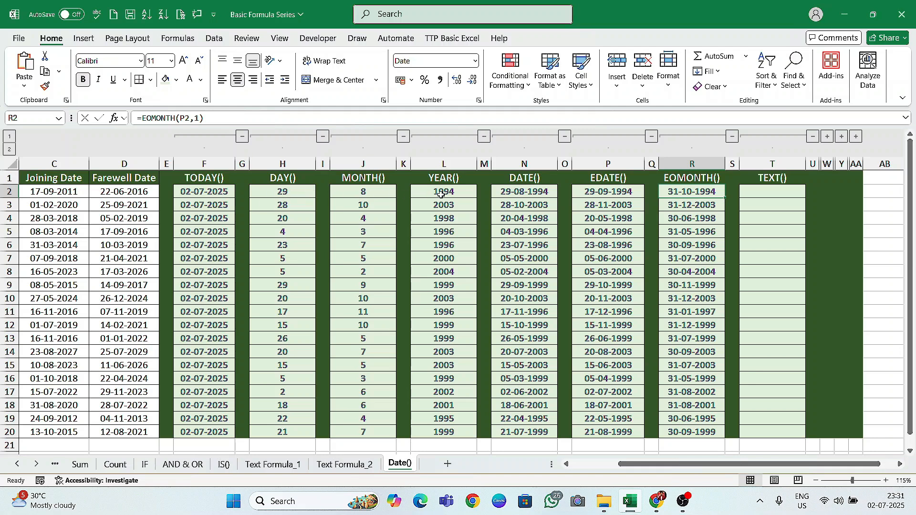
Enter a TEXT formula in T2 that references R2 and has an empty format text, =TEXT(R2,"").
{"action": "left_click", "coordinate": [763, 193]}
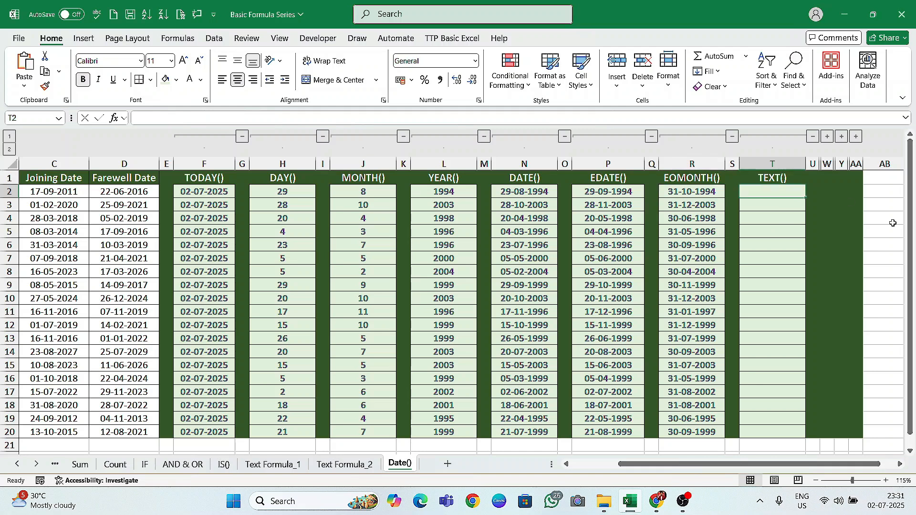
{"action": "type", "text": "=tex"}
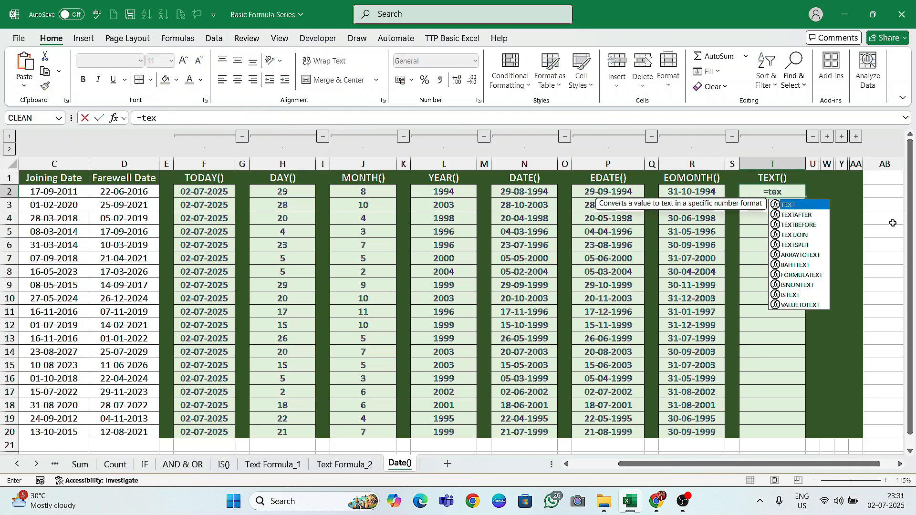
{"action": "key", "text": "Tab"}
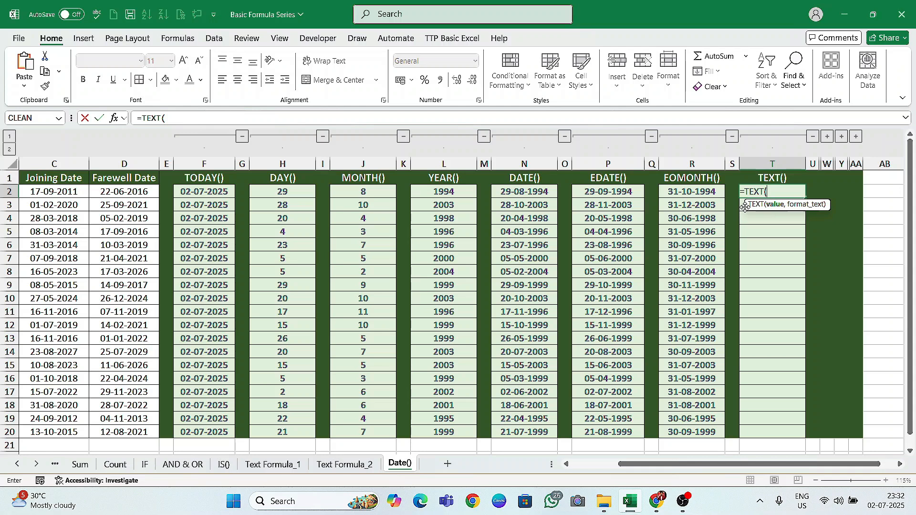
{"action": "left_click", "coordinate": [696, 198]}
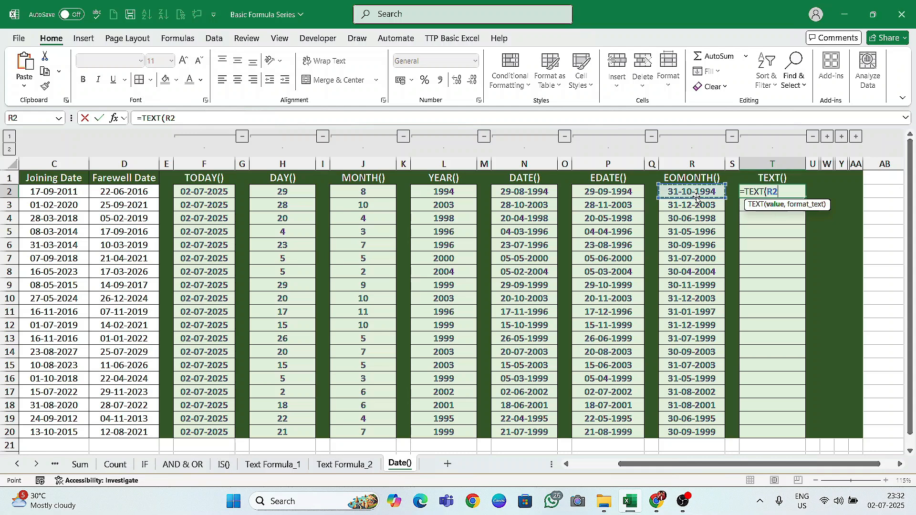
{"action": "type", "text": ","}
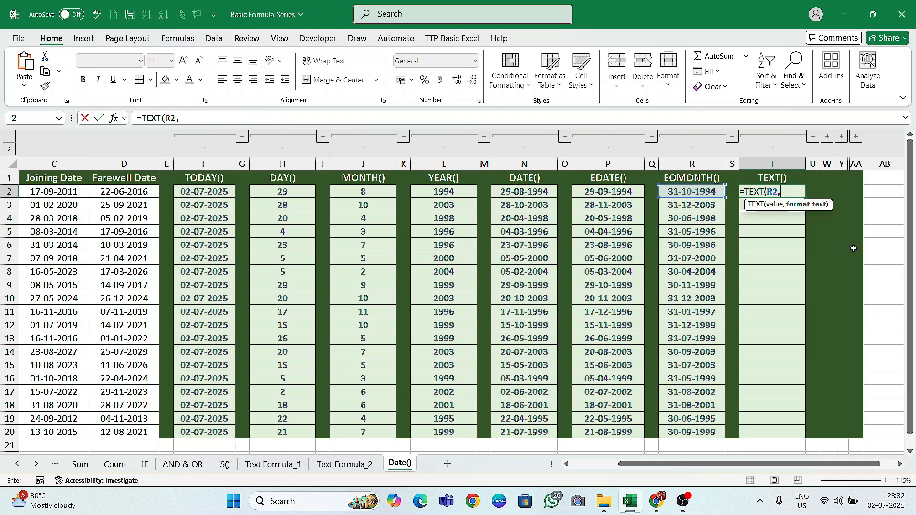
{"action": "type", "text": "\"\""}
{"action": "key", "text": "Return"}
Fill in the format text in T2 so the formula reads =TEXT(R2,"yyyy-mmm-dd").
{"action": "key", "text": "Up"}
{"action": "key", "text": "F2"}
{"action": "key", "text": "Left"}
{"action": "key", "text": "Left"}
{"action": "type", "text": "yy"}
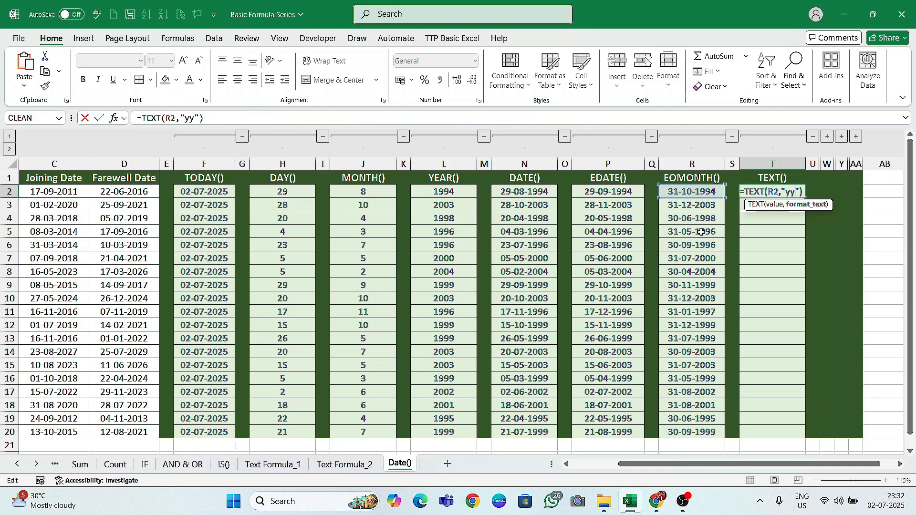
{"action": "type", "text": "yy"}
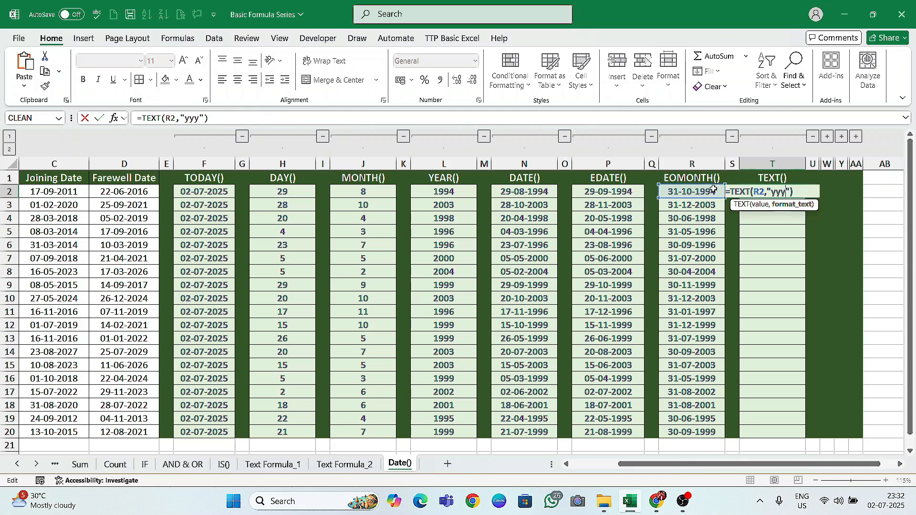
{"action": "type", "text": "-"}
{"action": "type", "text": "MM"}
{"action": "key", "text": "BackSpace"}
{"action": "key", "text": "BackSpace"}
{"action": "type", "text": "mm-"}
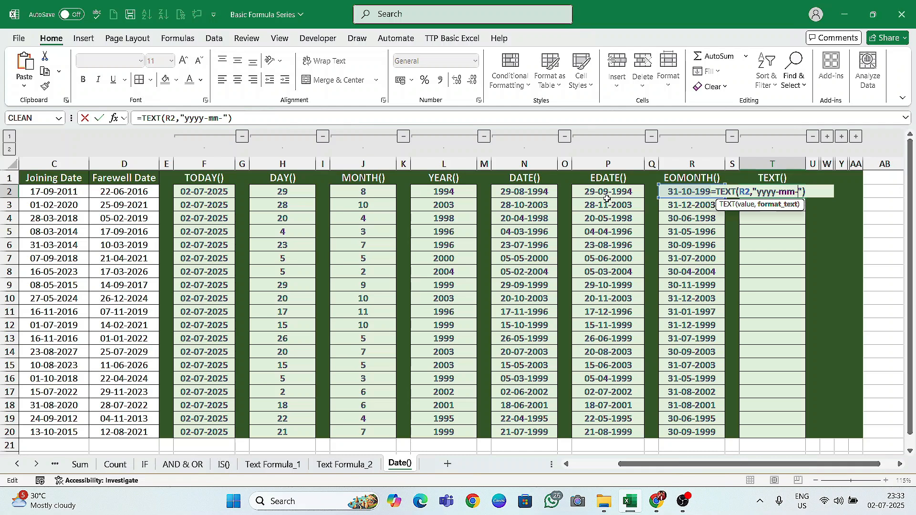
{"action": "type", "text": "dd"}
{"action": "left_click", "coordinate": [787, 192]}
{"action": "type", "text": "m"}
{"action": "key", "text": "Return"}
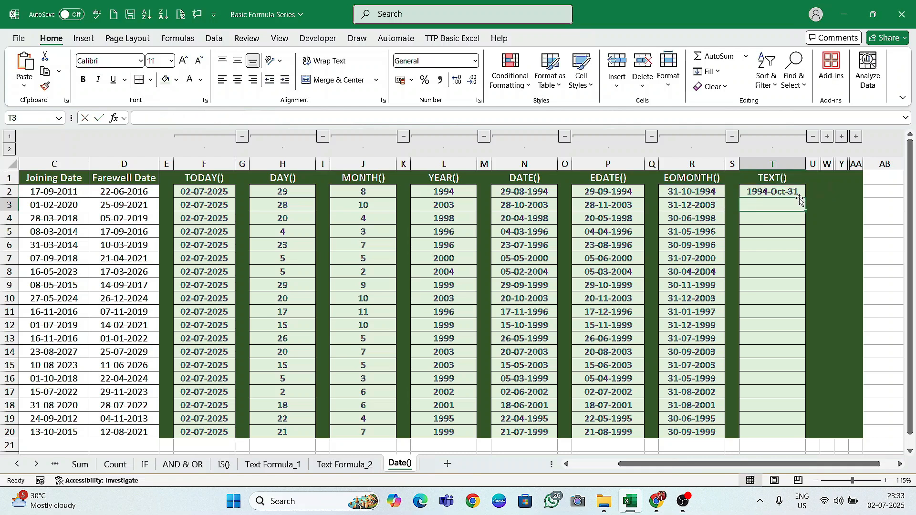
Fill the abbreviated-month TEXT formula from T2 down to T20 and recheck the format text in T2.
{"action": "left_click", "coordinate": [796, 195]}
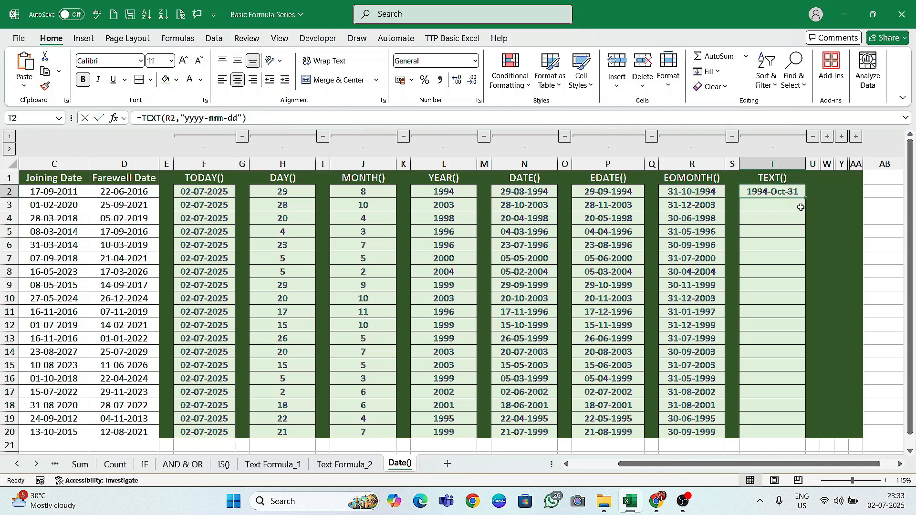
{"action": "left_click_drag", "start_coordinate": [805, 198], "coordinate": [795, 437]}
{"action": "left_click_drag", "start_coordinate": [756, 205], "coordinate": [771, 390]}
{"action": "left_click", "coordinate": [772, 338]}
{"action": "double_click", "coordinate": [775, 191]}
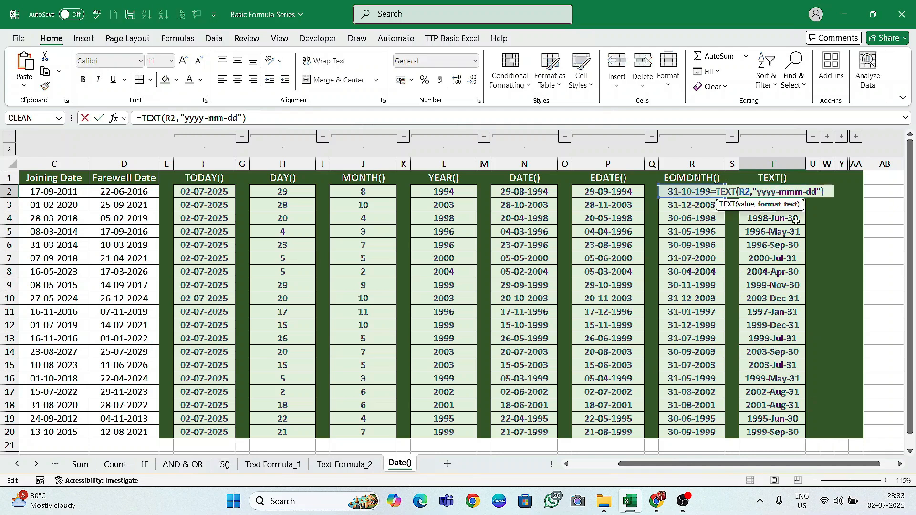
{"action": "key", "text": "Escape"}
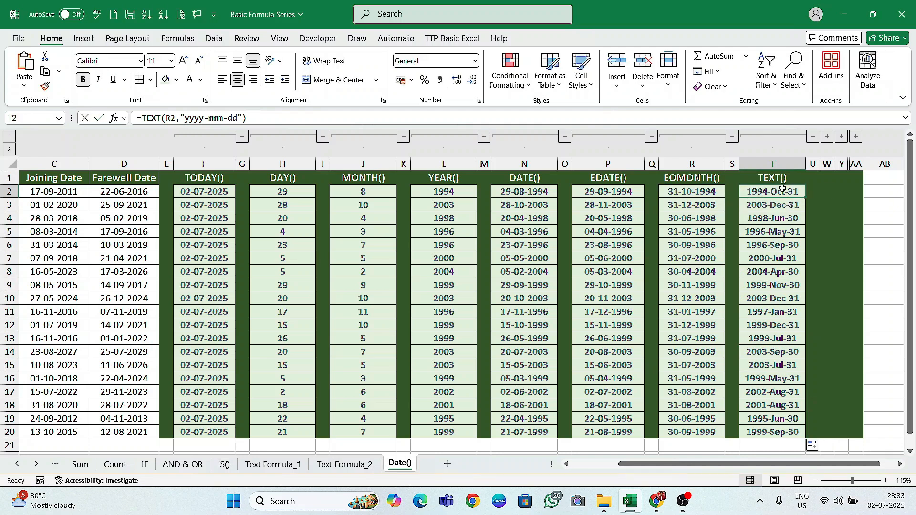
Change the T2 format to full month names with =TEXT(R2,"yyyy-mmmm-dd") and autofit the width of column T.
{"action": "double_click", "coordinate": [780, 192]}
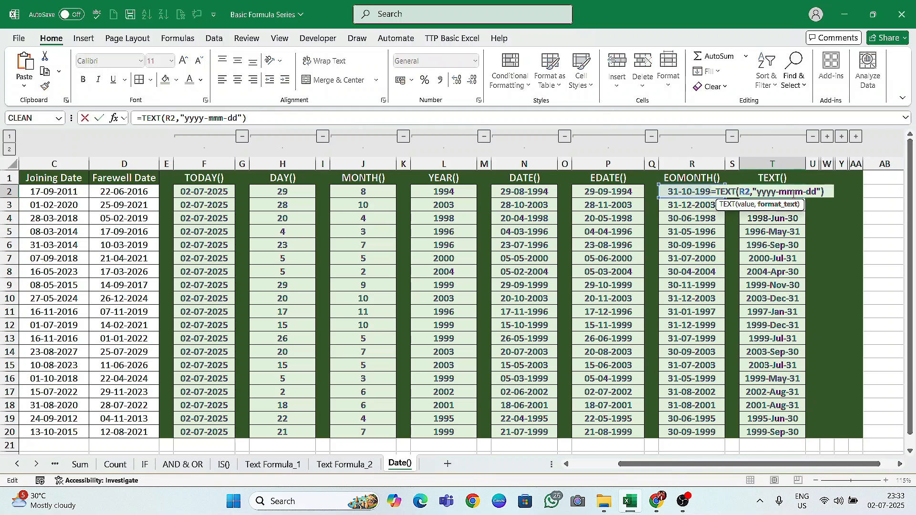
{"action": "type", "text": "M"}
{"action": "key", "text": "BackSpace"}
{"action": "type", "text": "m"}
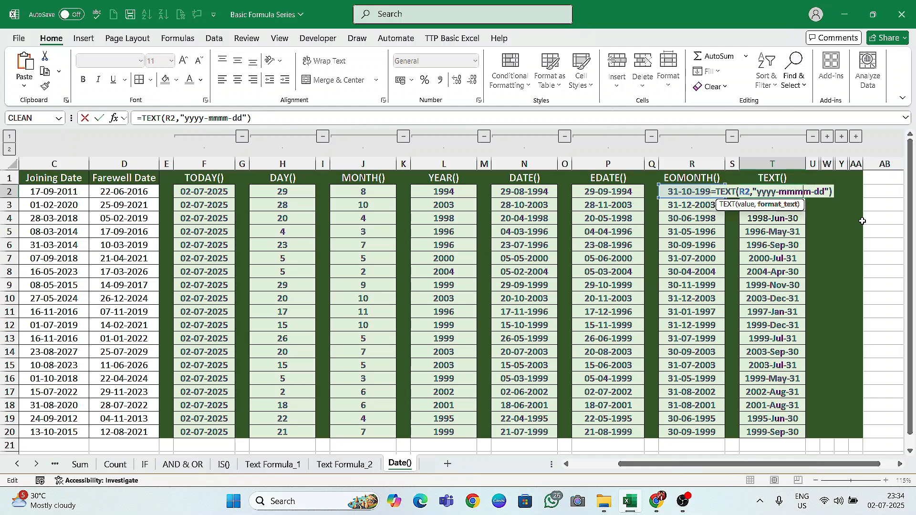
{"action": "key", "text": "Return"}
{"action": "double_click", "coordinate": [806, 164]}
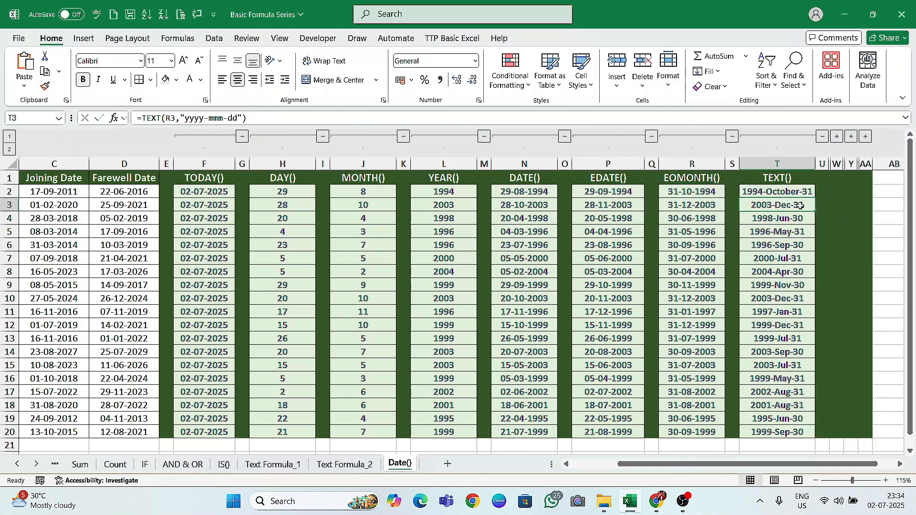
Fill the full-month TEXT formula from T2 down to T20 and autofit column T.
{"action": "left_click", "coordinate": [794, 191]}
{"action": "left_click_drag", "start_coordinate": [814, 197], "coordinate": [806, 432]}
{"action": "left_click", "coordinate": [791, 193]}
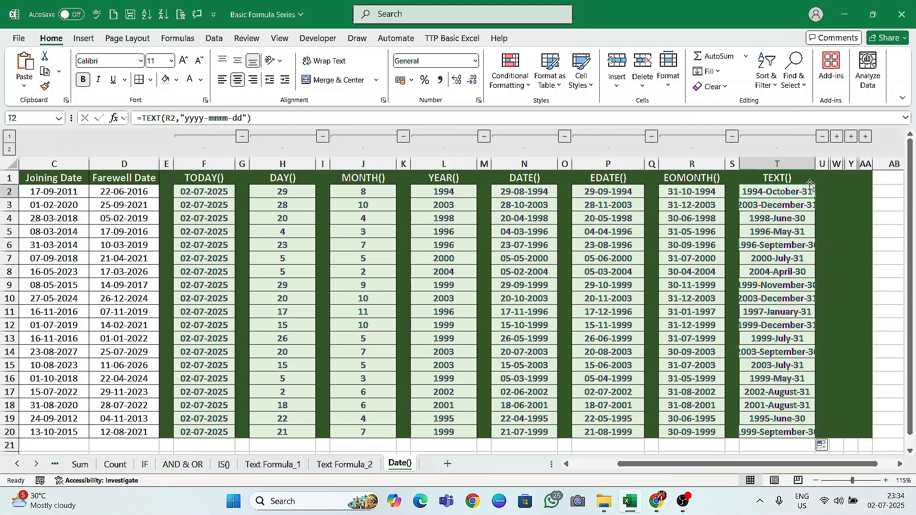
{"action": "double_click", "coordinate": [815, 164]}
Add the short weekday to the T2 format so it reads =TEXT(R2,"yyyy-mmmm-dd, ddd"), and autofit column T.
{"action": "double_click", "coordinate": [805, 193]}
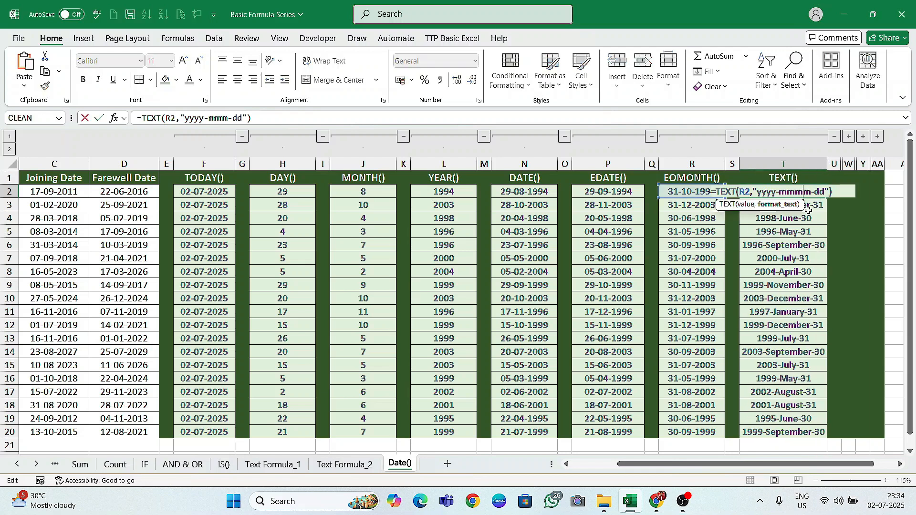
{"action": "type", "text": ",ddd"}
{"action": "key", "text": "BackSpace"}
{"action": "key", "text": "BackSpace"}
{"action": "key", "text": "BackSpace"}
{"action": "type", "text": "ddd"}
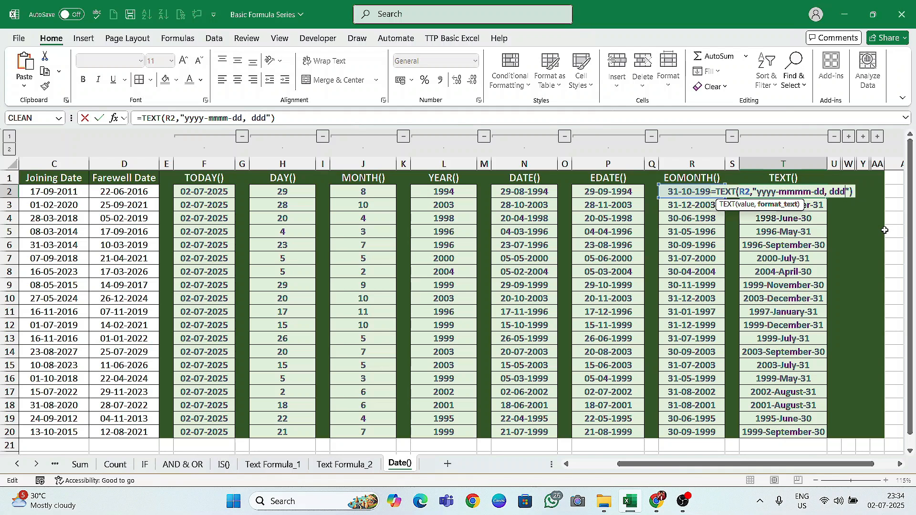
{"action": "key", "text": "Return"}
{"action": "double_click", "coordinate": [827, 163]}
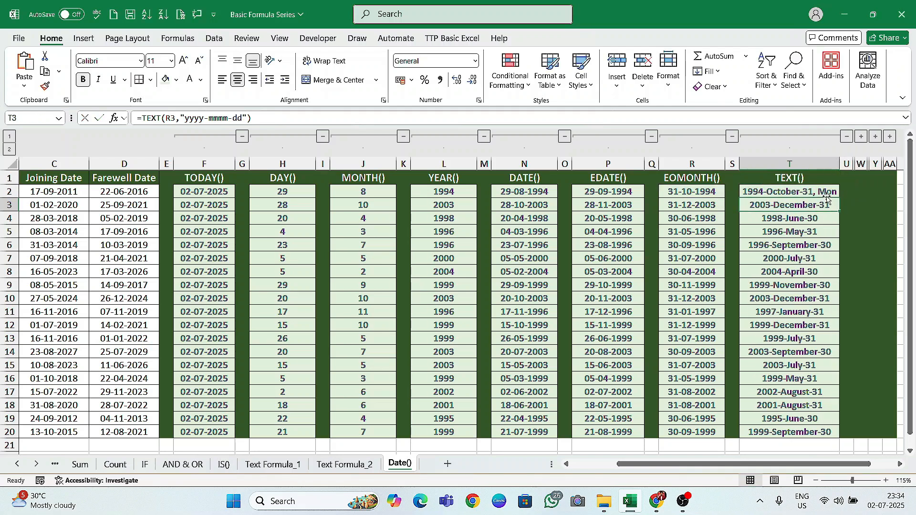
Fill the weekday version of the TEXT formula from T2 down to T20 and autofit column T.
{"action": "left_click", "coordinate": [827, 193]}
{"action": "left_click_drag", "start_coordinate": [830, 198], "coordinate": [830, 432]}
{"action": "left_click", "coordinate": [789, 192]}
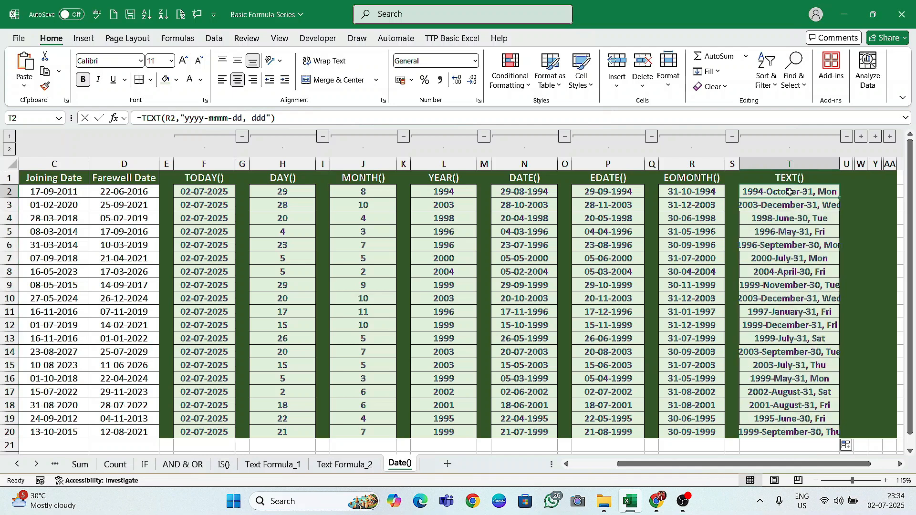
{"action": "double_click", "coordinate": [840, 164]}
{"action": "left_click", "coordinate": [846, 206]}
{"action": "left_click", "coordinate": [835, 221]}
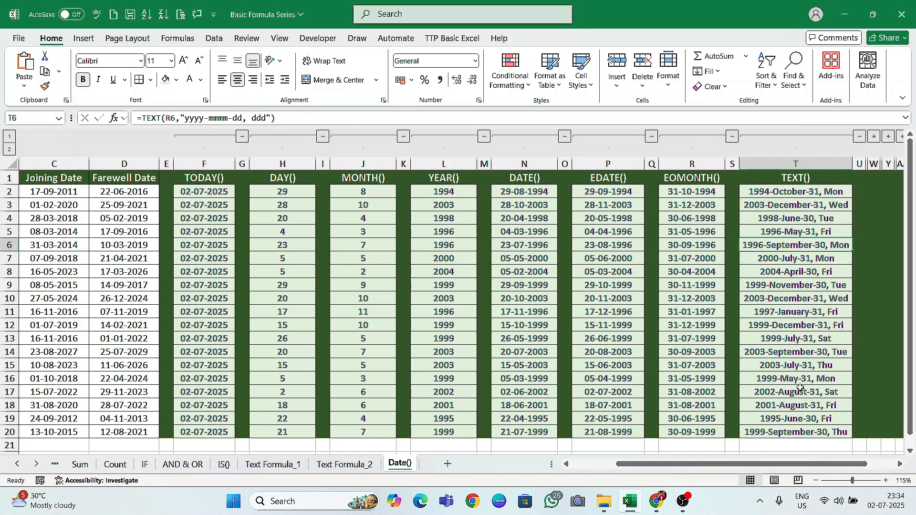
Shorten the year code in T2 so the formula reads =TEXT(R2,"yy-mmmm-dd, ddd").
{"action": "double_click", "coordinate": [789, 192]}
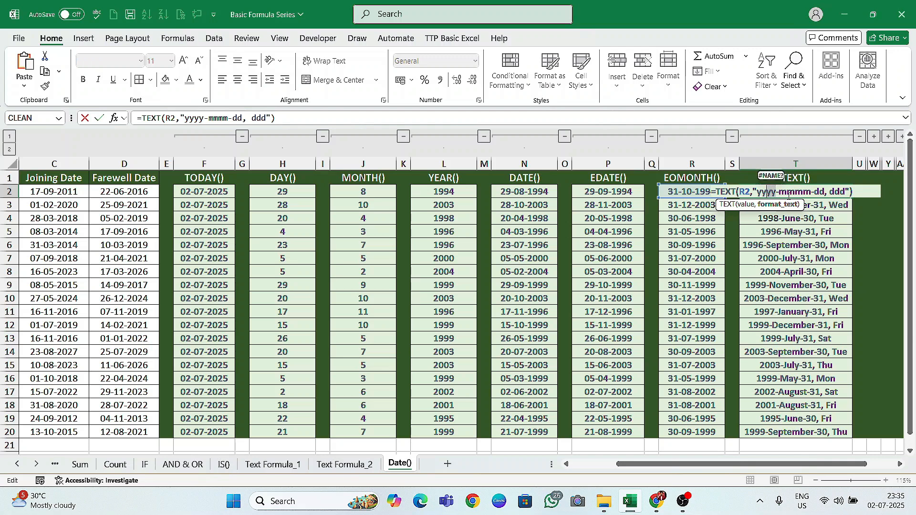
{"action": "key", "text": "BackSpace"}
{"action": "key", "text": "Return"}
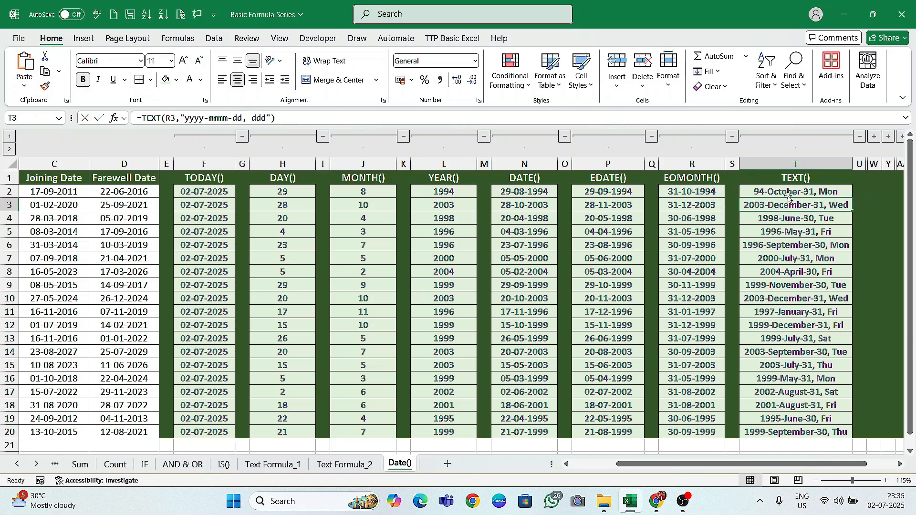
Reduce the month code in T2 to two digits so the formula reads =TEXT(R2,"yy-mm-dd, ddd").
{"action": "left_click", "coordinate": [768, 191]}
{"action": "double_click", "coordinate": [769, 192]}
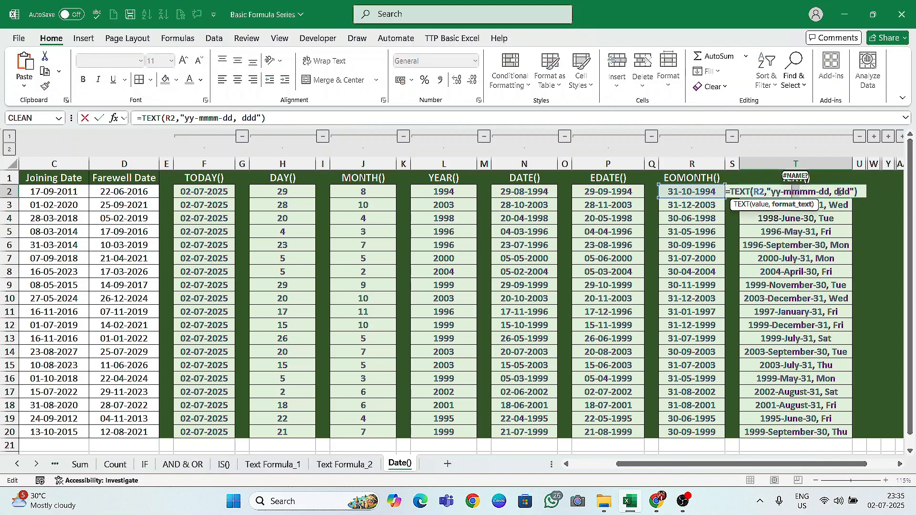
{"action": "key", "text": "BackSpace"}
{"action": "key", "text": "BackSpace"}
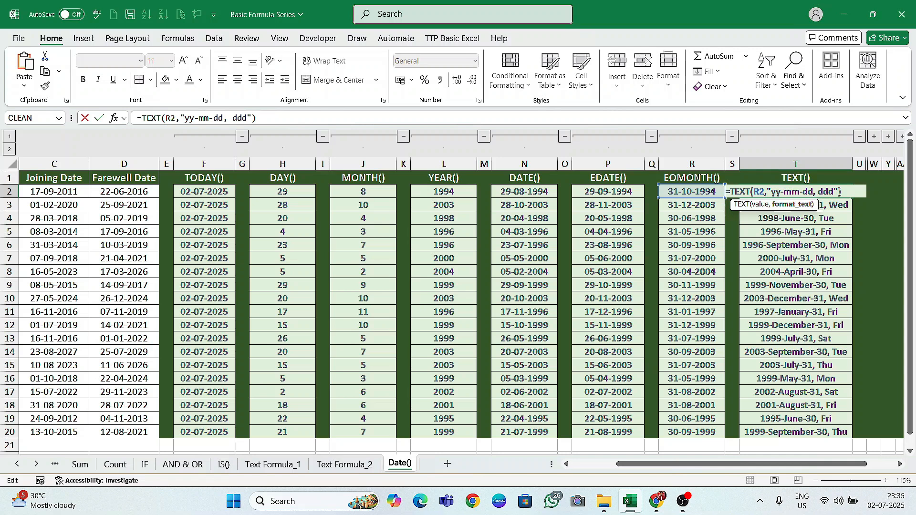
{"action": "key", "text": "Return"}
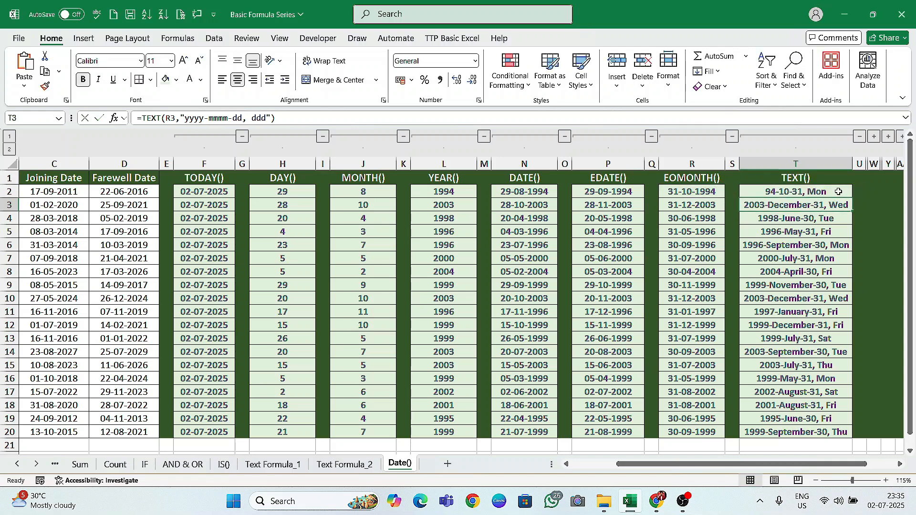
Point the T2 formula at the TODAY() date in F2 so it reads =TEXT(F2,"yy-mm-dd, ddd").
{"action": "left_click", "coordinate": [793, 191]}
{"action": "left_click", "coordinate": [197, 193]}
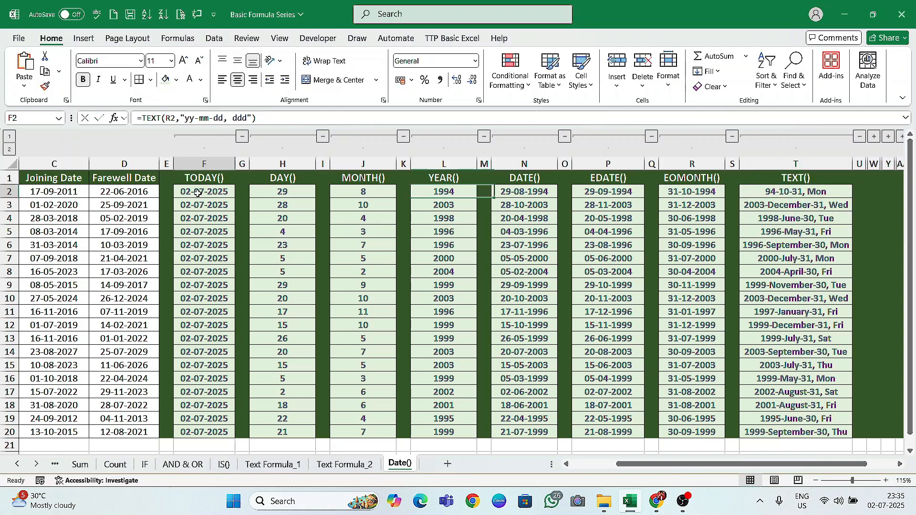
{"action": "double_click", "coordinate": [806, 192]}
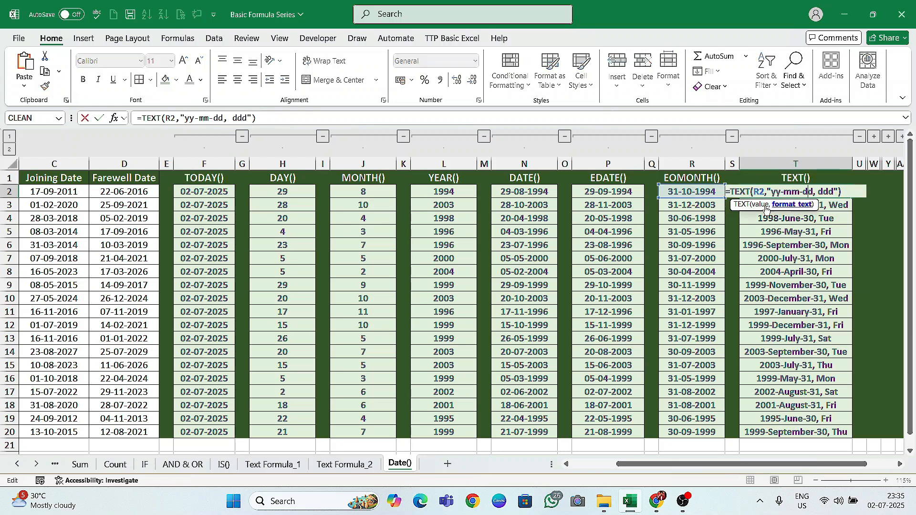
{"action": "left_click", "coordinate": [754, 191]}
{"action": "double_click", "coordinate": [759, 191]}
{"action": "left_click", "coordinate": [209, 192]}
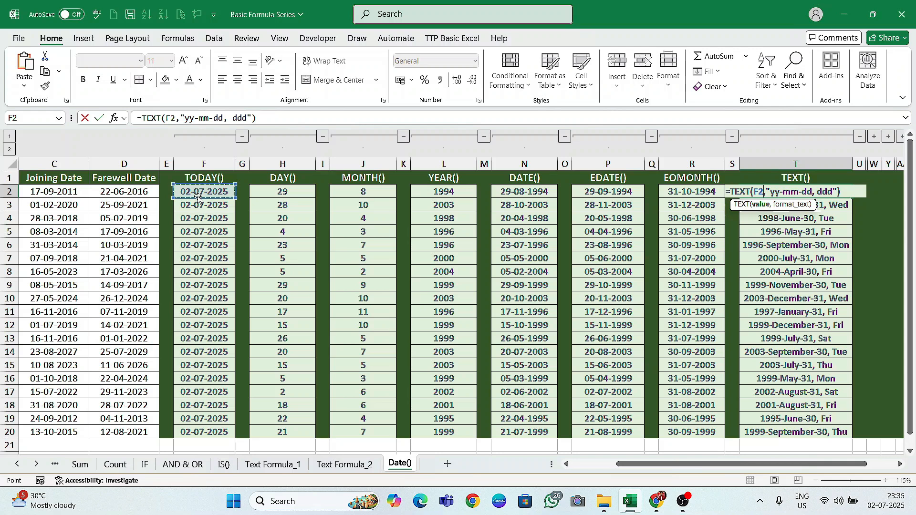
{"action": "key", "text": "Return"}
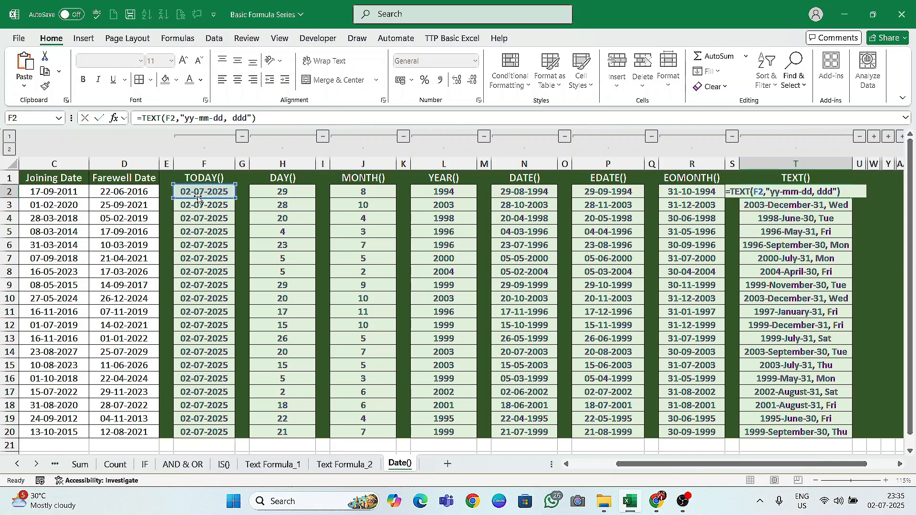
Reduce the month and day codes in T2 to single letters so the formula reads =TEXT(F2,"yy-m-d, ddd").
{"action": "double_click", "coordinate": [801, 192]}
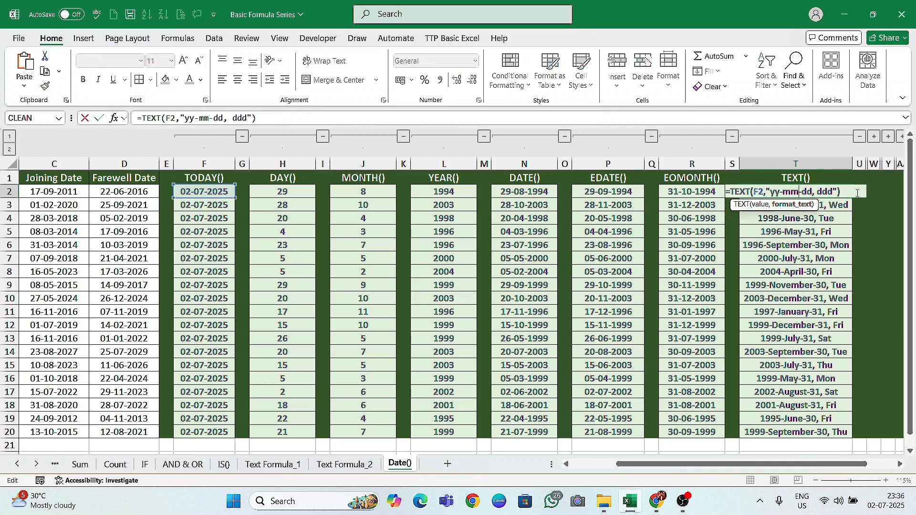
{"action": "key", "text": "BackSpace"}
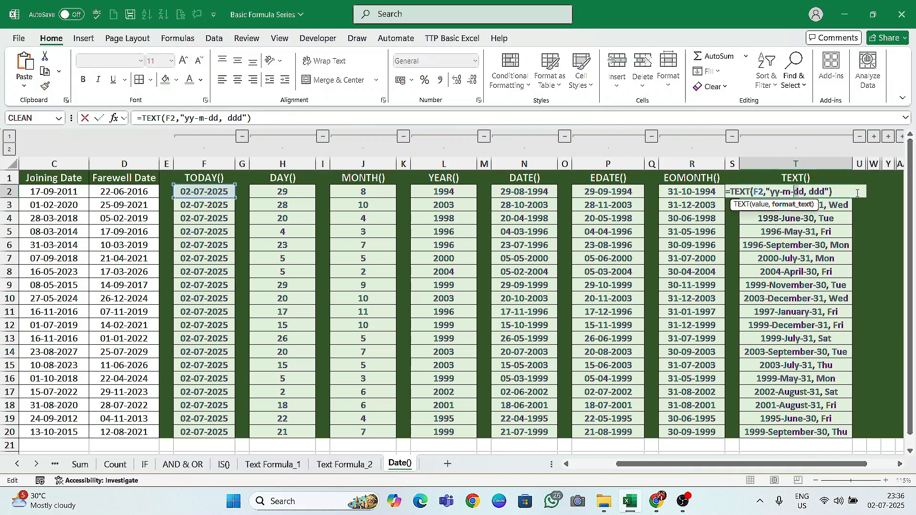
{"action": "key", "text": "BackSpace"}
{"action": "key", "text": "ctrl+Return"}
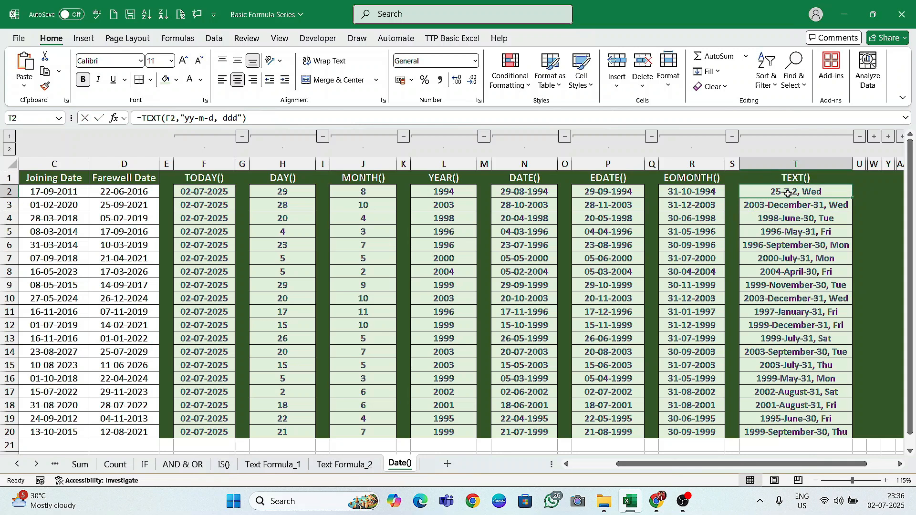
Replace the format text in T2 with day-month-year order so the formula reads =TEXT(F2,"d-m-yy").
{"action": "double_click", "coordinate": [788, 193]}
{"action": "left_click_drag", "start_coordinate": [785, 192], "coordinate": [836, 192]}
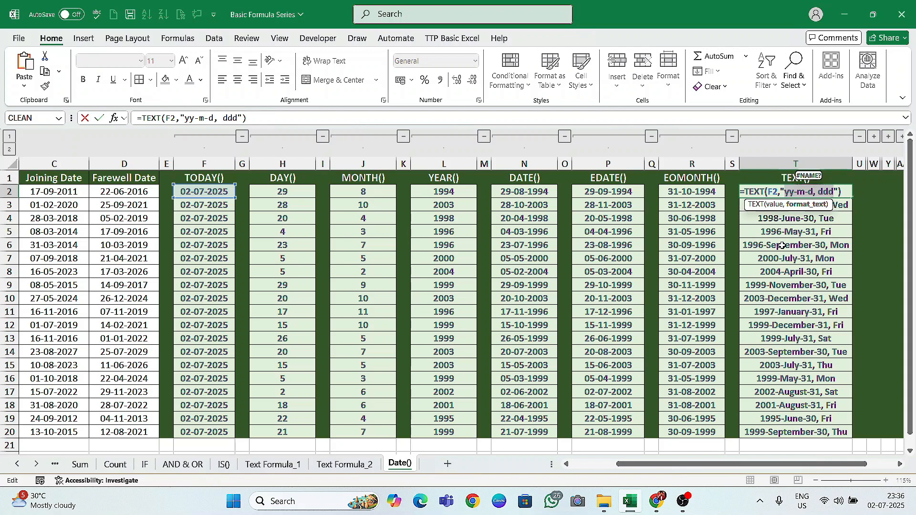
{"action": "key", "text": "BackSpace"}
{"action": "type", "text": "d-"}
{"action": "type", "text": "m-yy"}
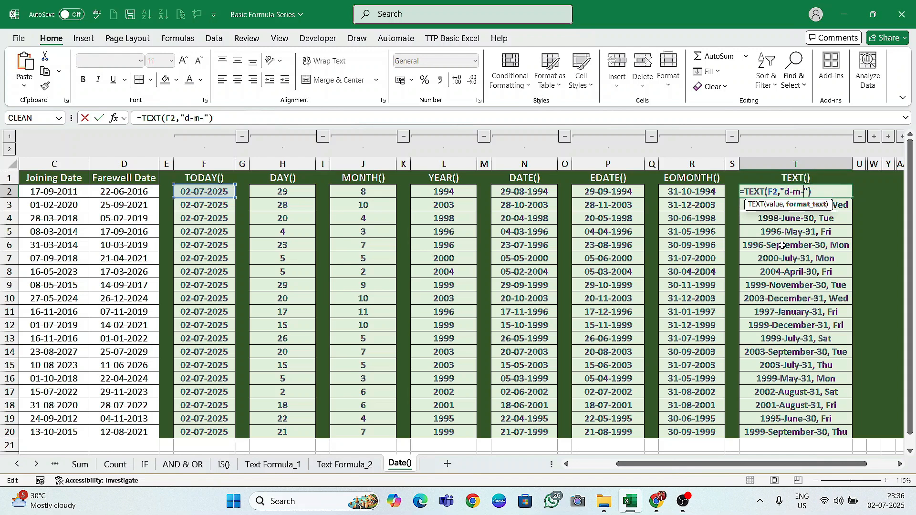
{"action": "key", "text": "Return"}
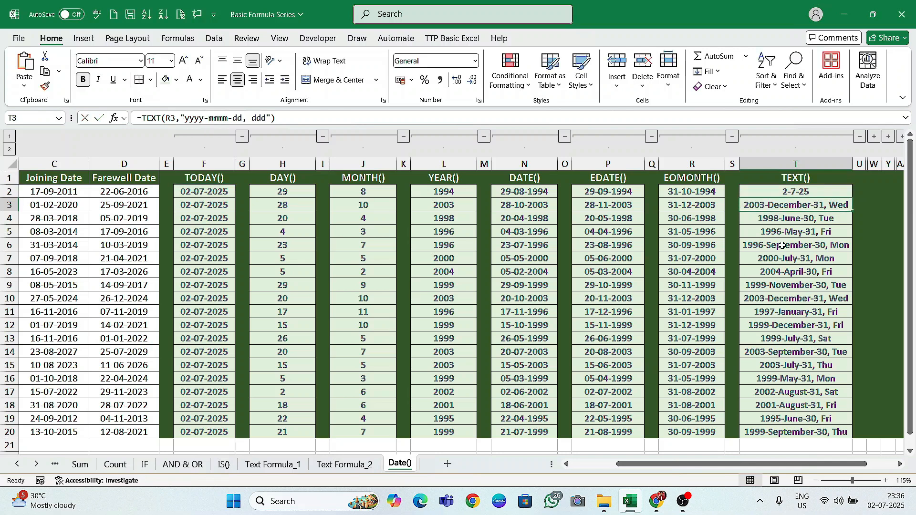
{"action": "left_click", "coordinate": [818, 189]}
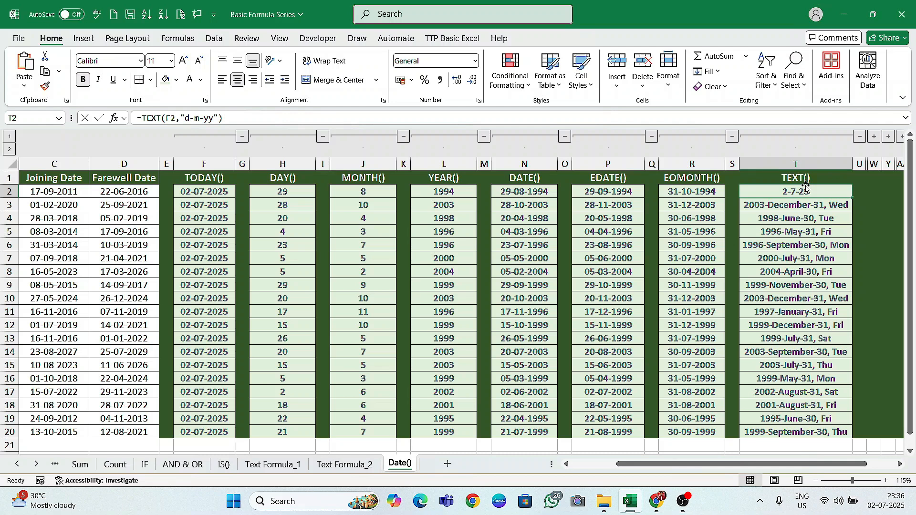
Expand the collapsed DATEVALUE() column group and select cell V2.
{"action": "scroll", "coordinate": [805, 188], "scroll_direction": "right", "scroll_amount": 3}
{"action": "left_click", "coordinate": [730, 139]}
{"action": "left_click", "coordinate": [780, 188]}
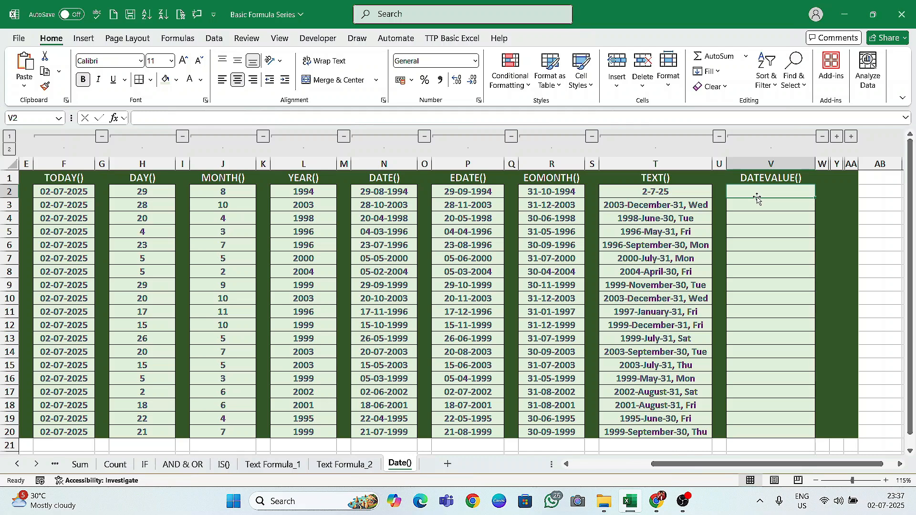
Enter the formula =DATEVALUE("02-07-2025") in V2.
{"action": "type", "text": "=datevalu"}
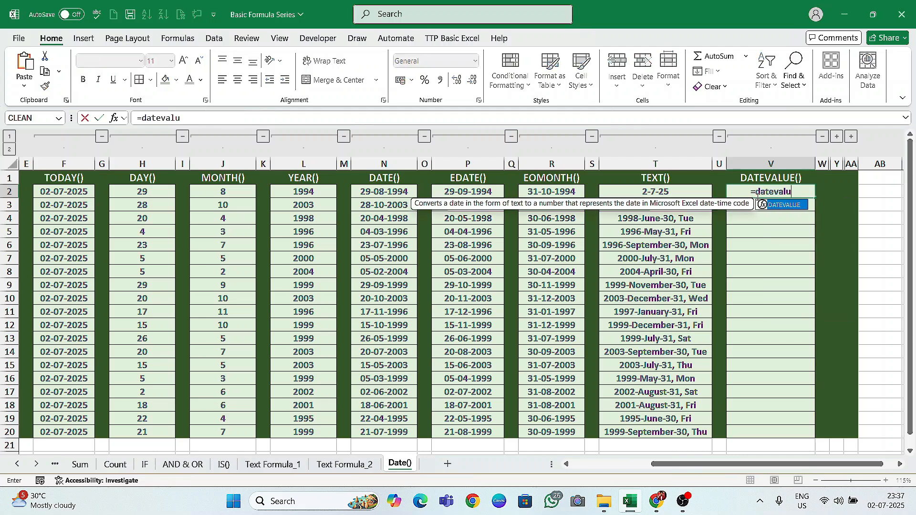
{"action": "key", "text": "Tab"}
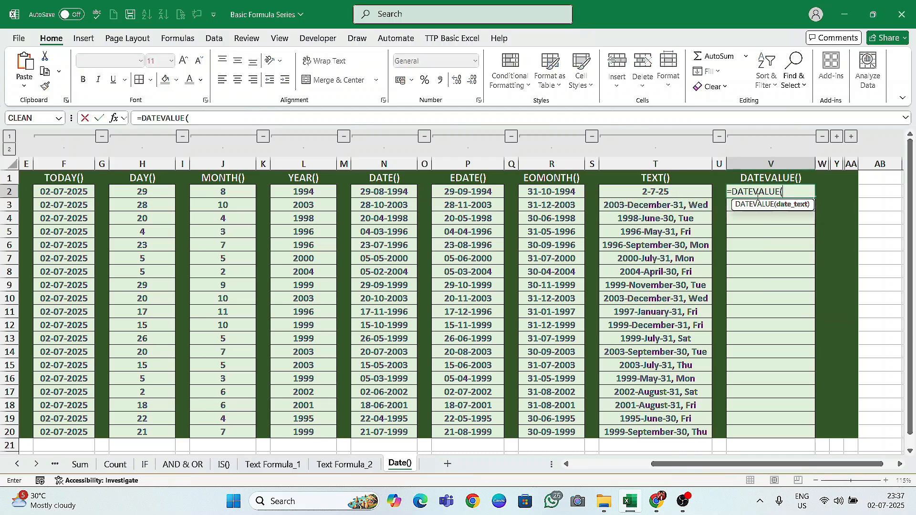
{"action": "type", "text": "\"\""}
{"action": "key", "text": "Left"}
{"action": "key", "text": "Right"}
{"action": "key", "text": "F2"}
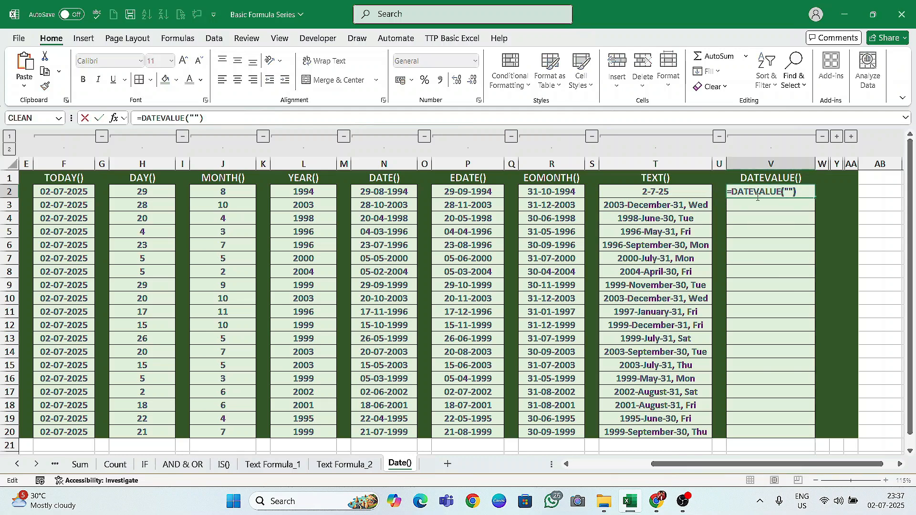
{"action": "key", "text": "Left"}
{"action": "key", "text": "Left"}
{"action": "type", "text": "20"}
{"action": "key", "text": "BackSpace"}
{"action": "key", "text": "BackSpace"}
{"action": "type", "text": "02-07-202"}
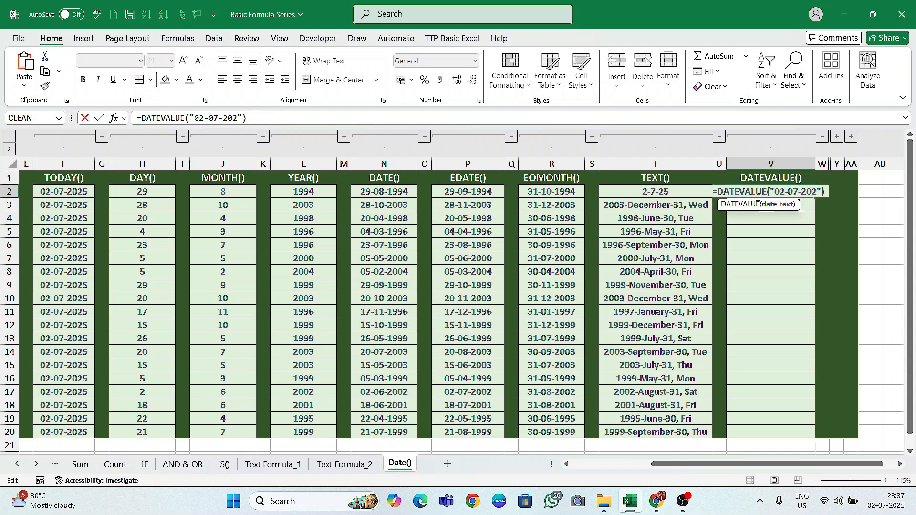
{"action": "type", "text": "5"}
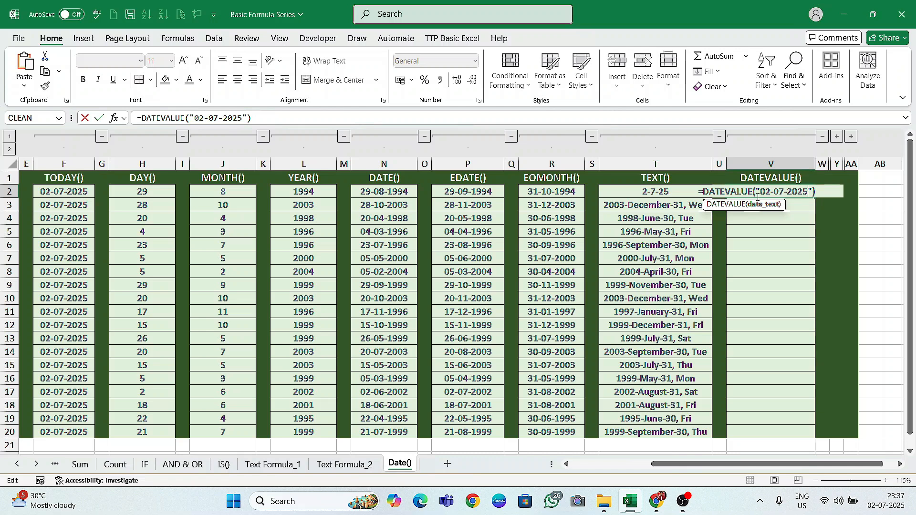
{"action": "key", "text": "Return"}
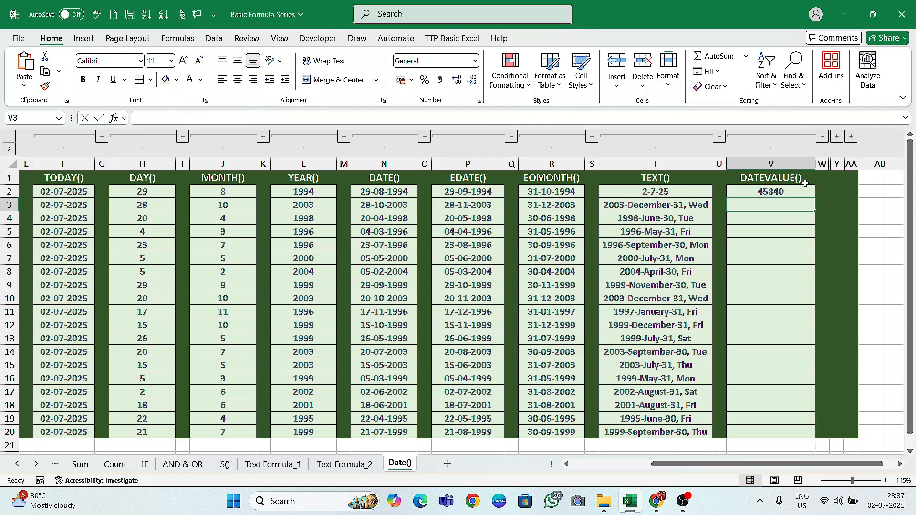
Replace the F2 reference in T2 with V2's function so the formula reads =TEXT(DATEVALUE("02-07-2025"),"d-m-yy").
{"action": "left_click", "coordinate": [787, 189]}
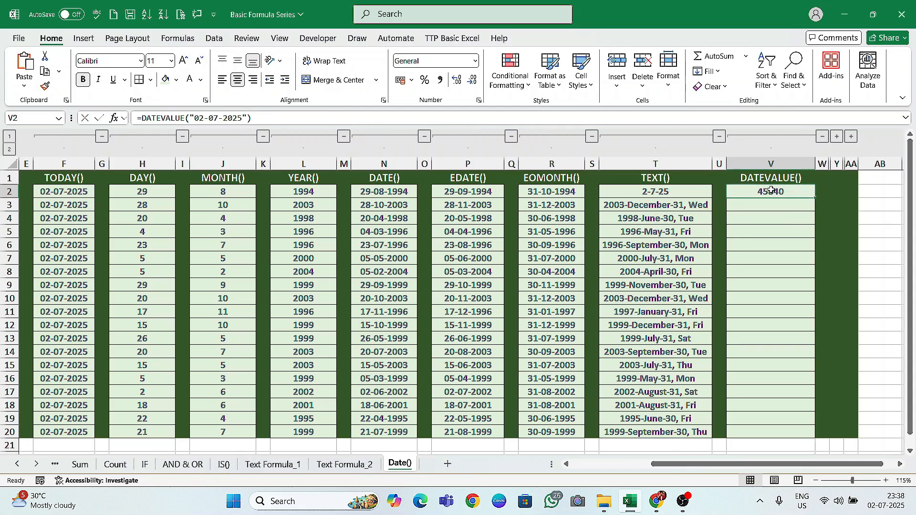
{"action": "left_click", "coordinate": [677, 193]}
{"action": "double_click", "coordinate": [641, 194]}
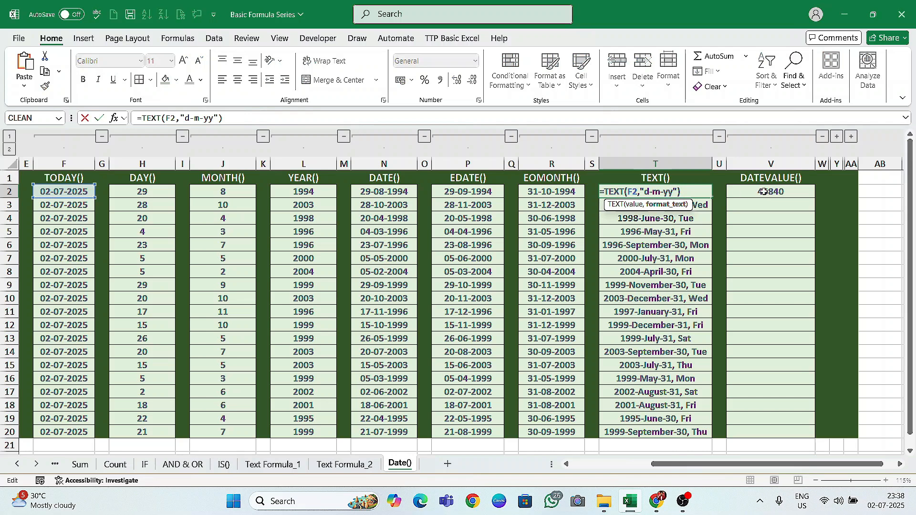
{"action": "left_click", "coordinate": [787, 192]}
{"action": "double_click", "coordinate": [803, 193]}
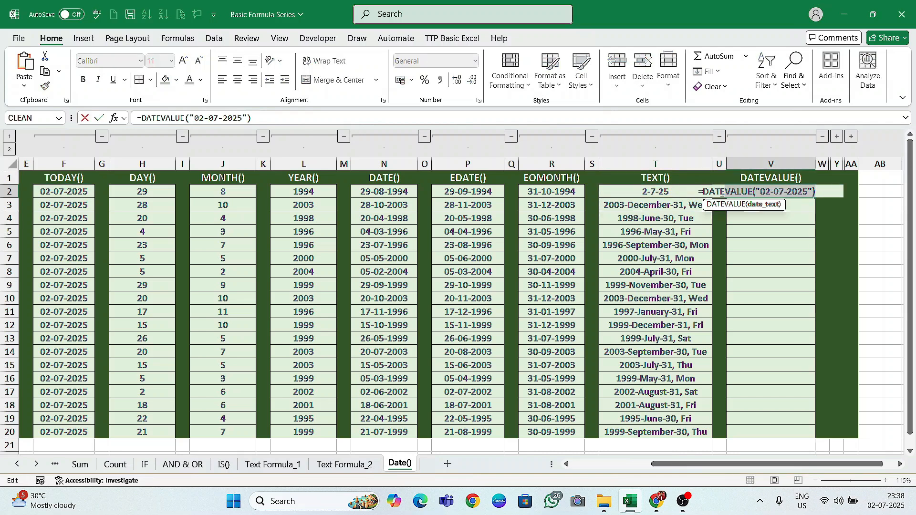
{"action": "left_click", "coordinate": [672, 193]}
{"action": "double_click", "coordinate": [672, 192]}
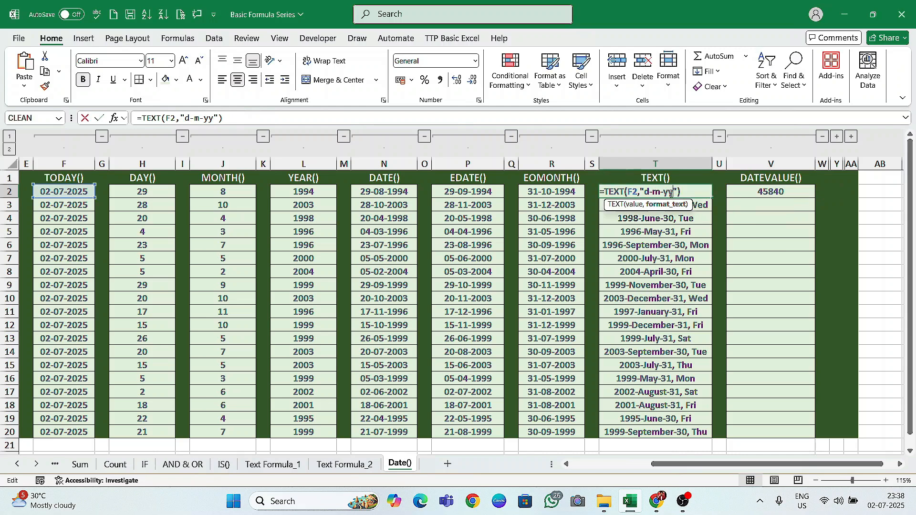
{"action": "double_click", "coordinate": [637, 193]}
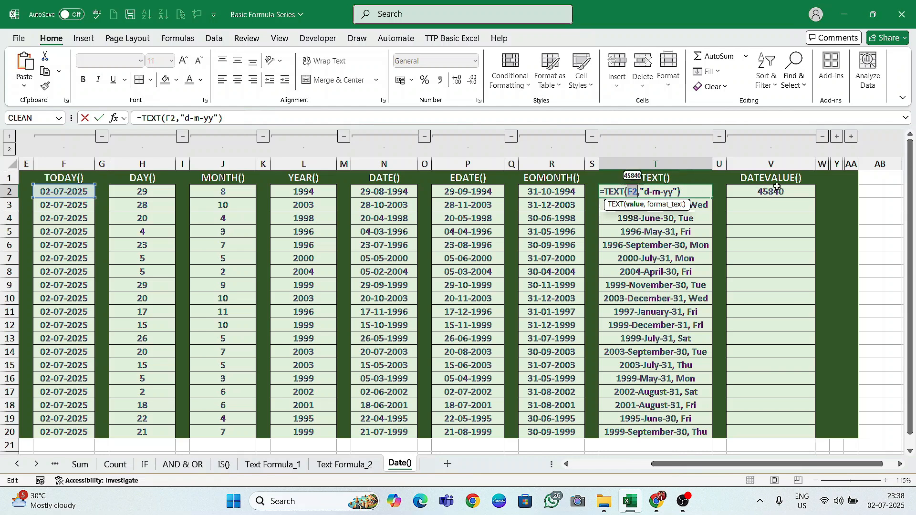
{"action": "type", "text": "DATEVALUE(\"02-07-2025\")"}
{"action": "key", "text": "Return"}
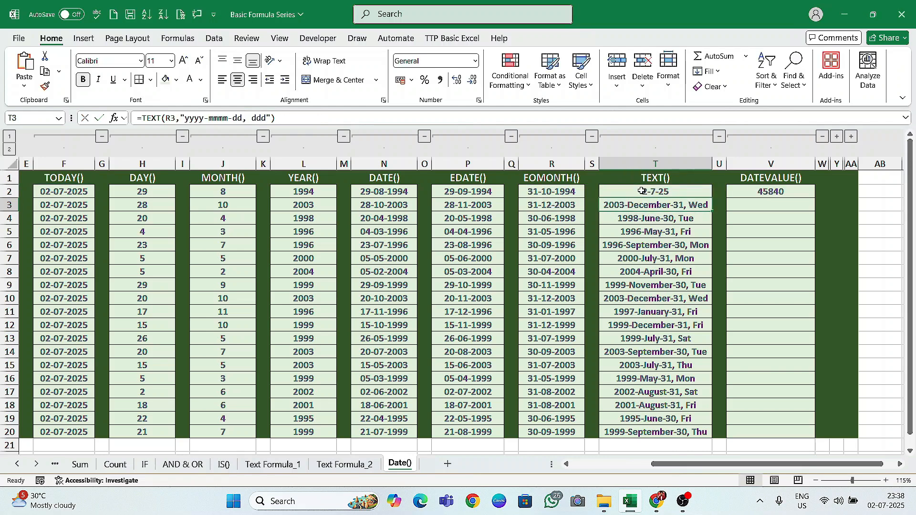
{"action": "left_click", "coordinate": [766, 191]}
{"action": "left_click", "coordinate": [657, 192]}
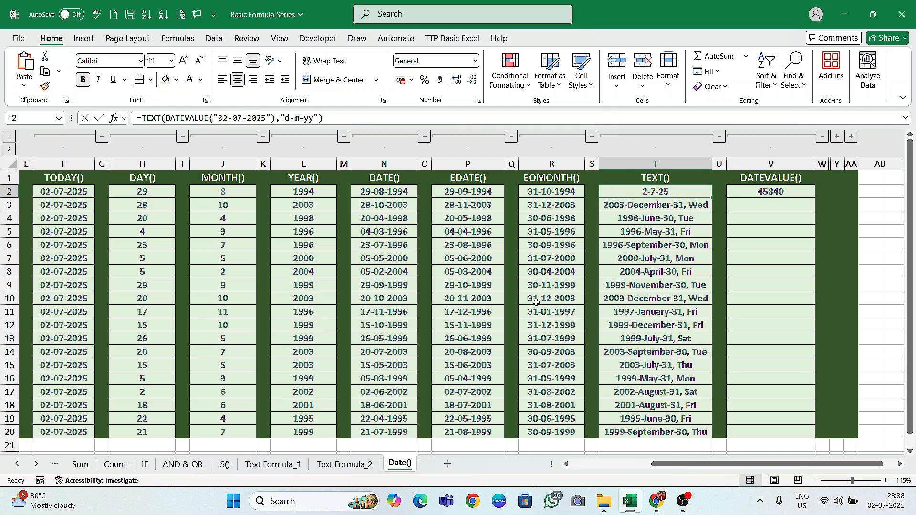
Wrap the V2 formula in TEXT so it reads =TEXT(DATEVALUE("02-07-2025"),"dd-mm-yyyy").
{"action": "left_click", "coordinate": [749, 191]}
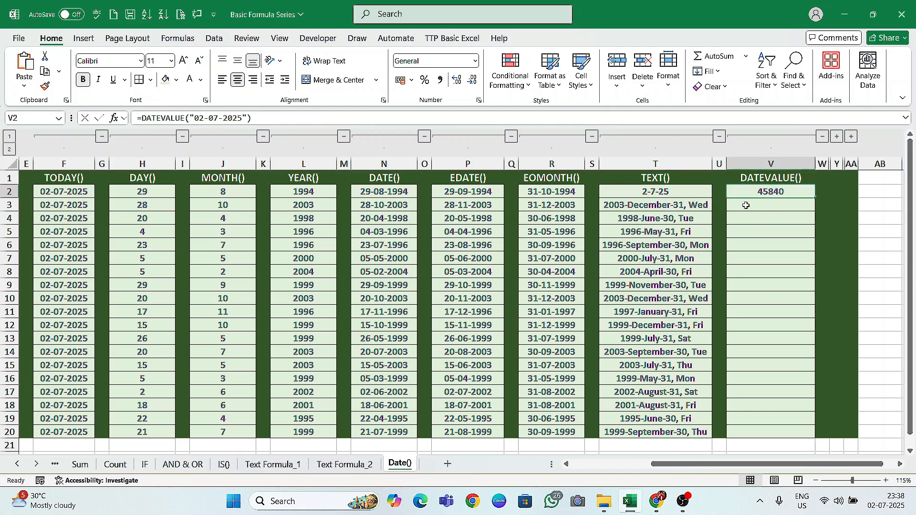
{"action": "double_click", "coordinate": [765, 189]}
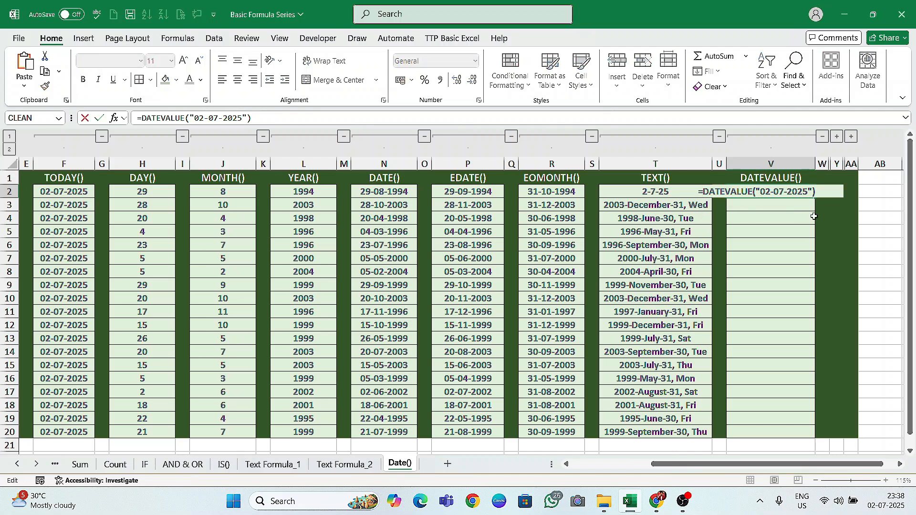
{"action": "type", "text": "("}
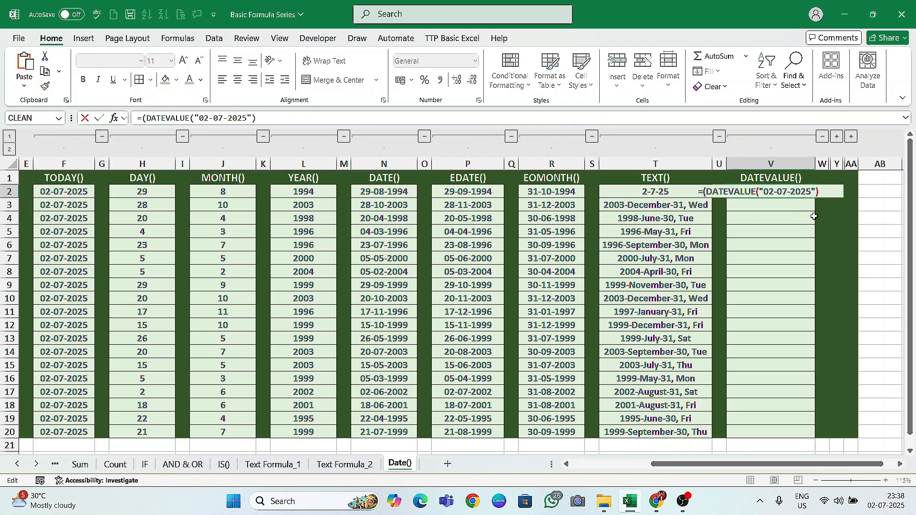
{"action": "type", "text": "TEXT0"}
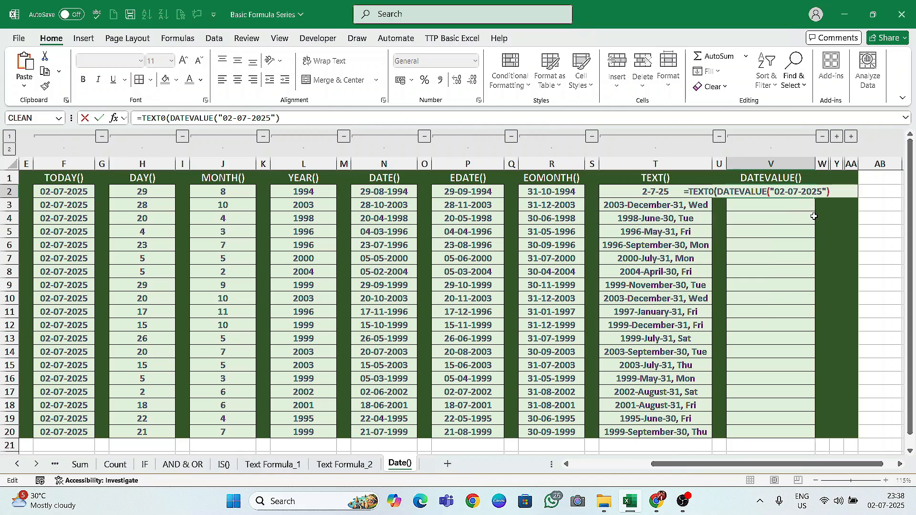
{"action": "key", "text": "BackSpace"}
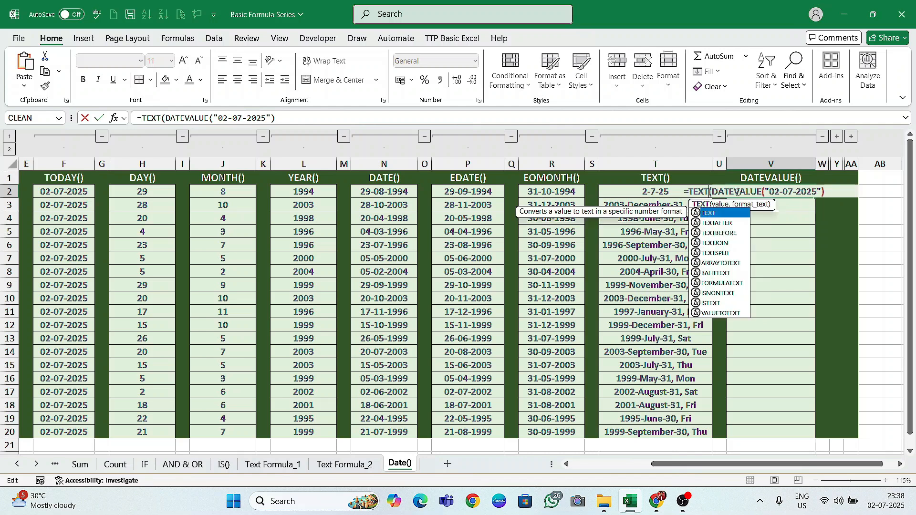
{"action": "key", "text": "End"}
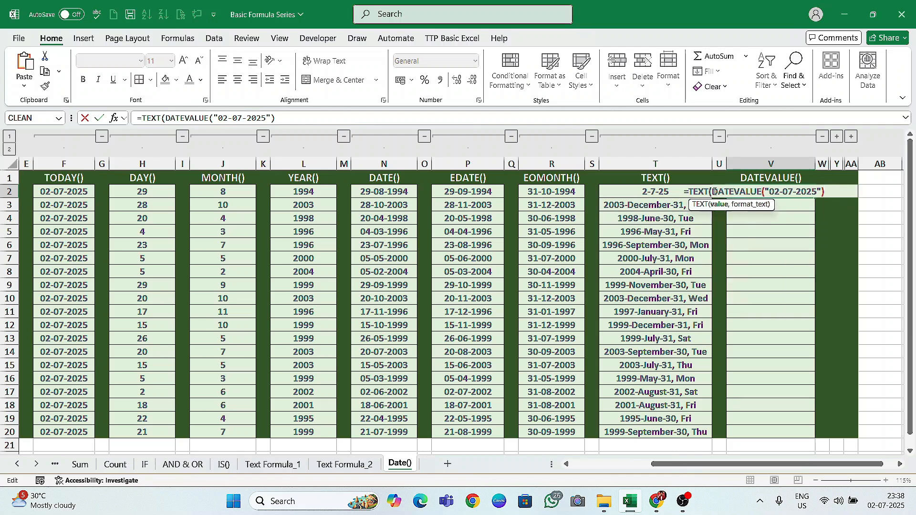
{"action": "type", "text": ",\"yyy"}
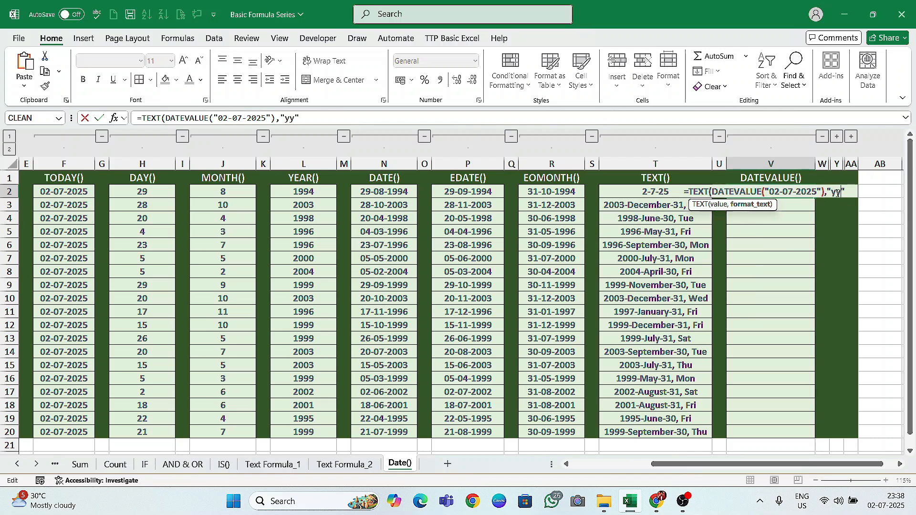
{"action": "key", "text": "BackSpace"}
{"action": "key", "text": "BackSpace"}
{"action": "key", "text": "BackSpace"}
{"action": "type", "text": "dd-mm-yyyy"}
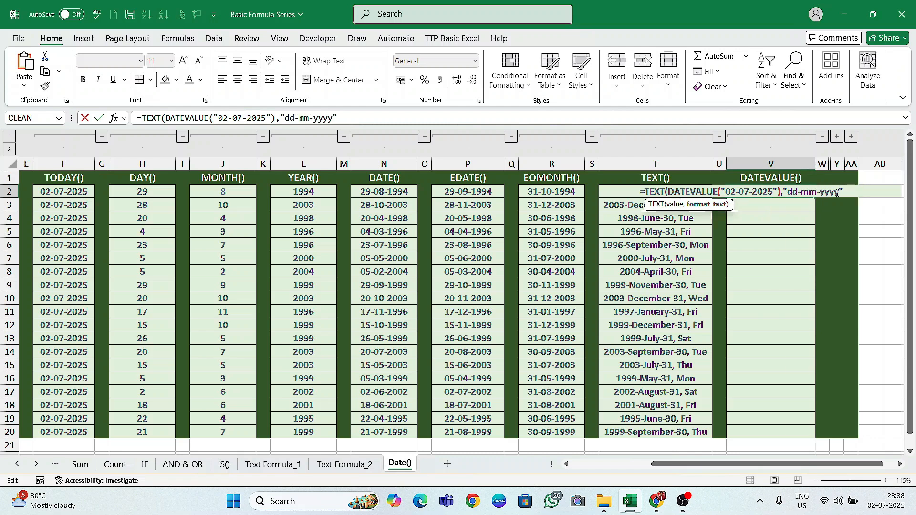
{"action": "key", "text": "Return"}
{"action": "key", "text": "Return"}
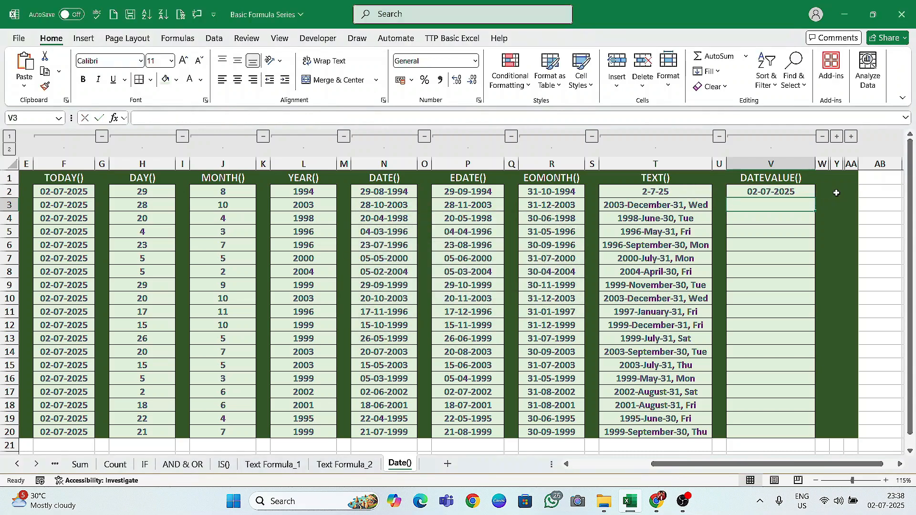
Replace the V2 formula with =IF(F2="02-07-2025","Date Correct","Incorrect").
{"action": "left_click", "coordinate": [740, 195]}
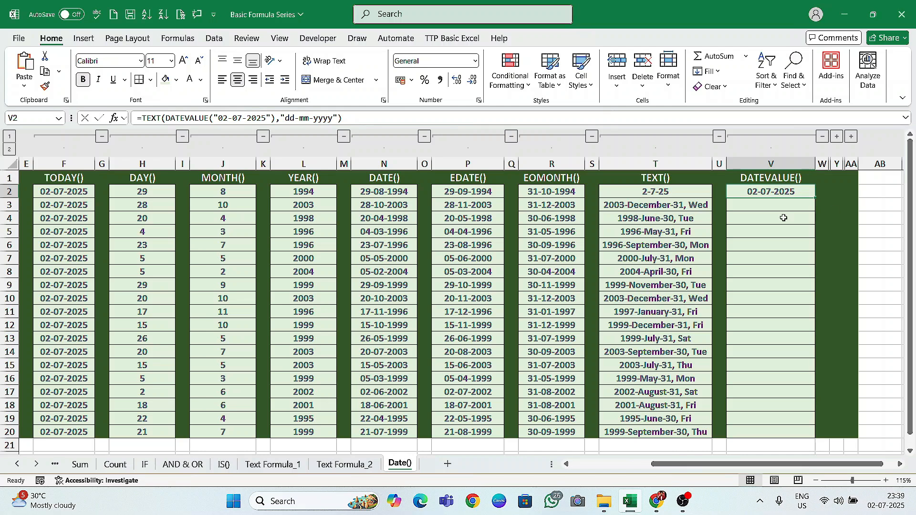
{"action": "left_click", "coordinate": [86, 192]}
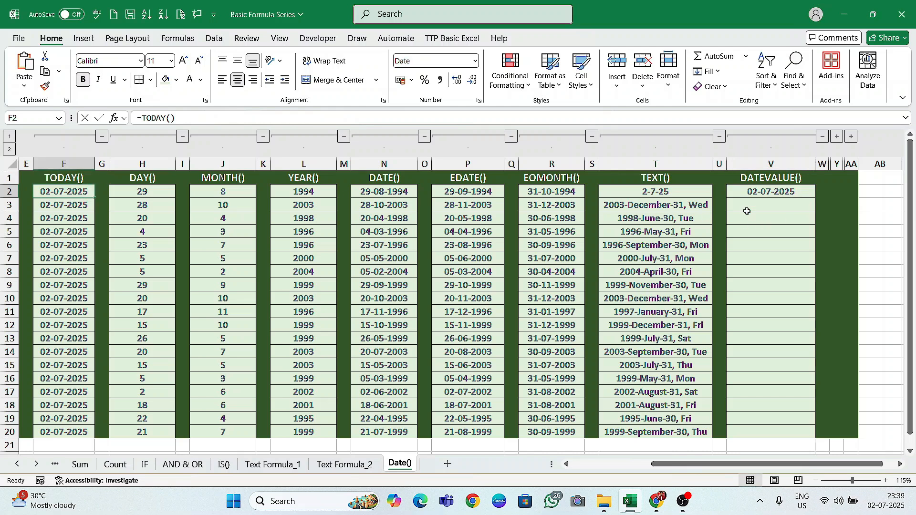
{"action": "left_click", "coordinate": [746, 192]}
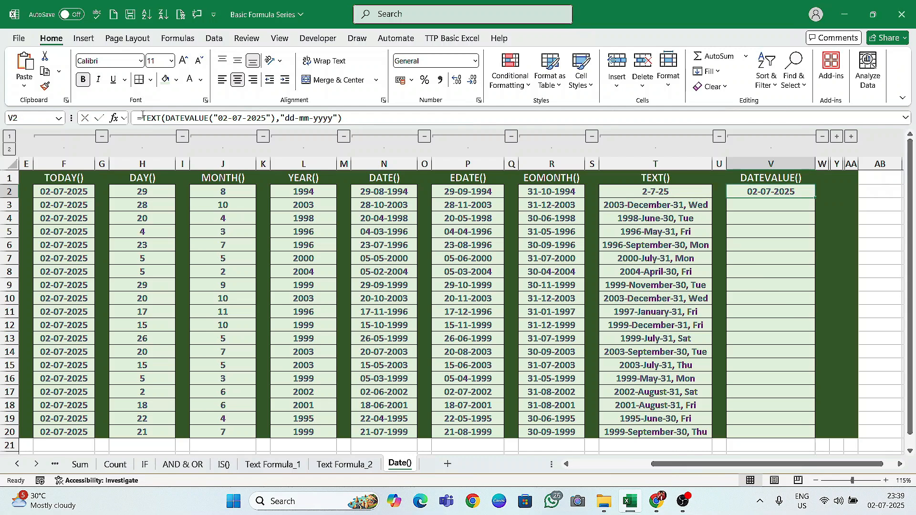
{"action": "type", "text": "=IF("}
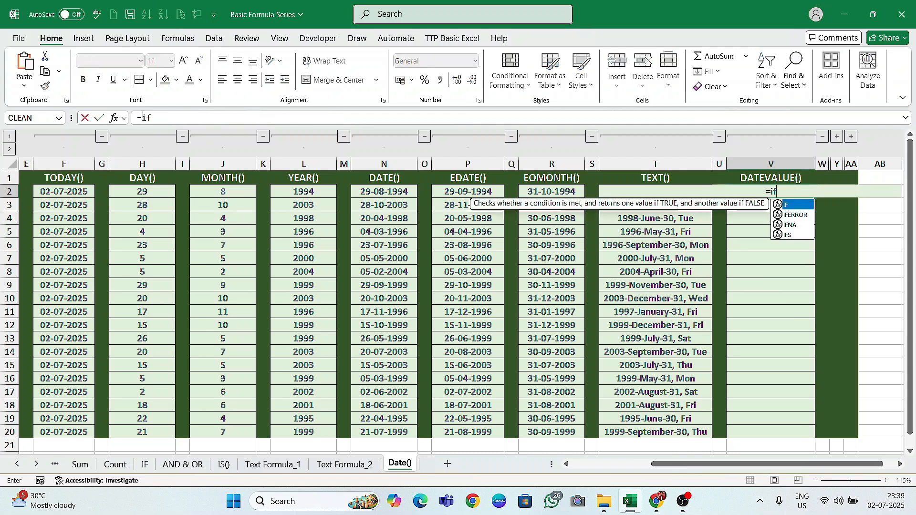
{"action": "left_click", "coordinate": [66, 192]}
{"action": "type", "text": "="}
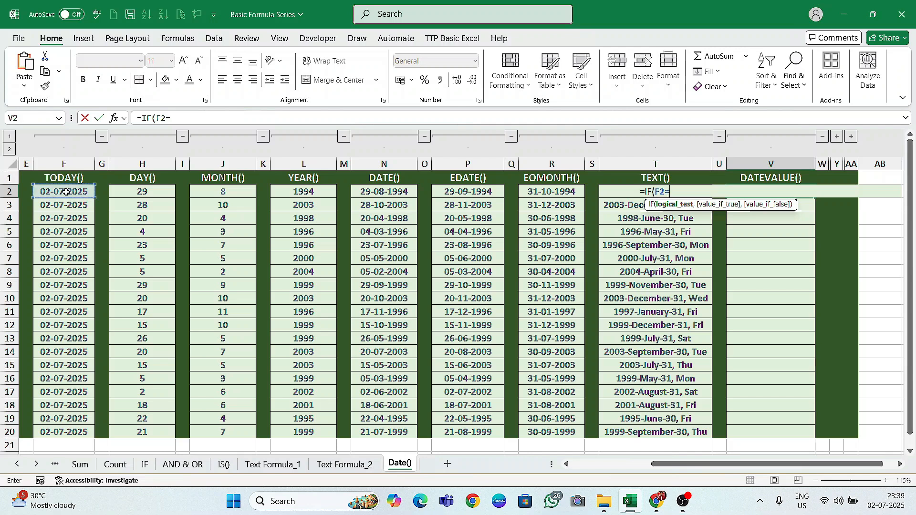
{"action": "type", "text": "\"02-07-2025"}
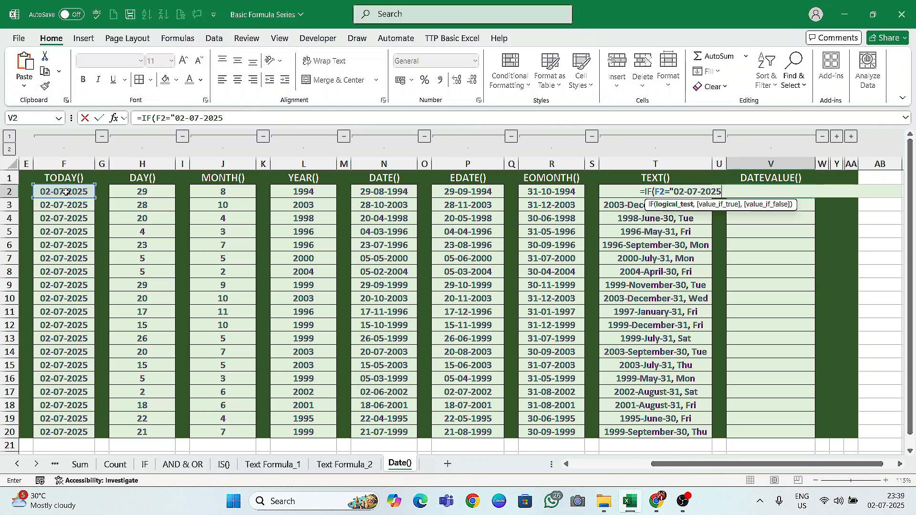
{"action": "type", "text": "\",\"Date Correct\",\""}
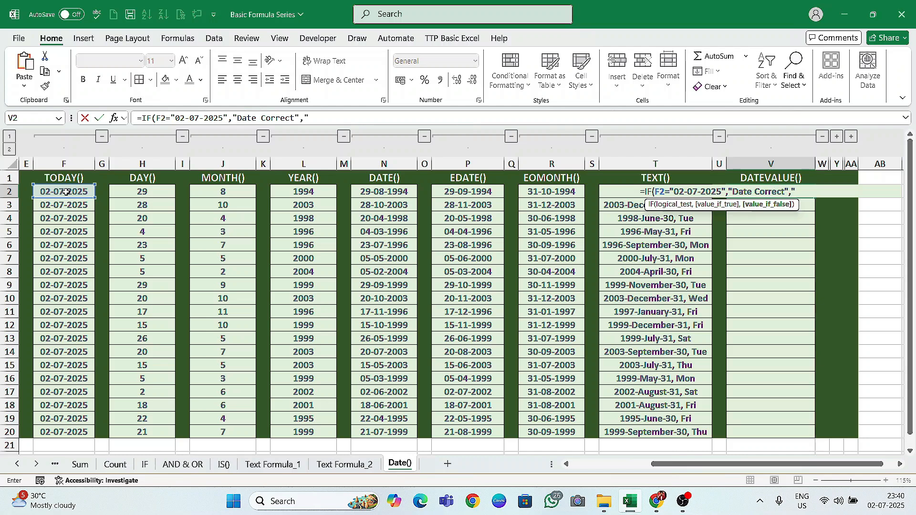
{"action": "type", "text": "Incorrect\")"}
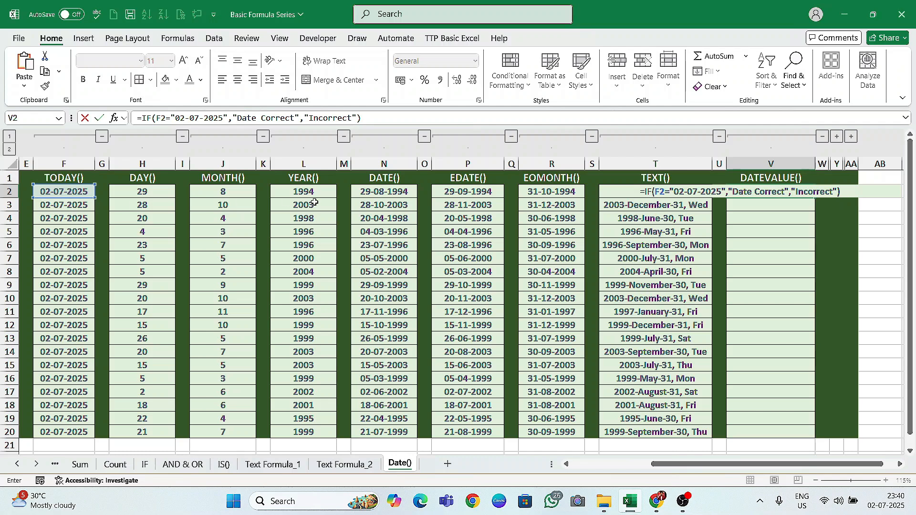
{"action": "key", "text": "Return"}
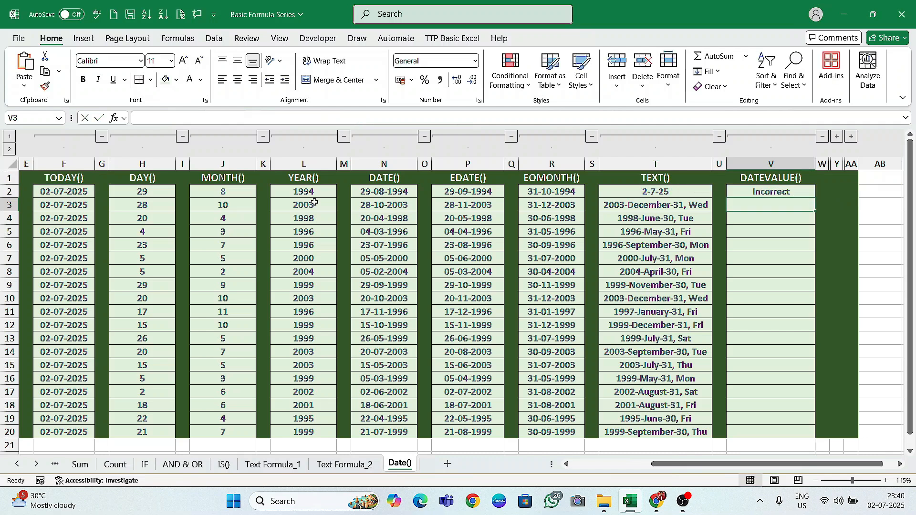
Wrap the text date in V2 with DATEVALUE so it reads =IF(F2=DATEVALUE("02-07-2025"),"Date Correct","Incorrect").
{"action": "double_click", "coordinate": [740, 191]}
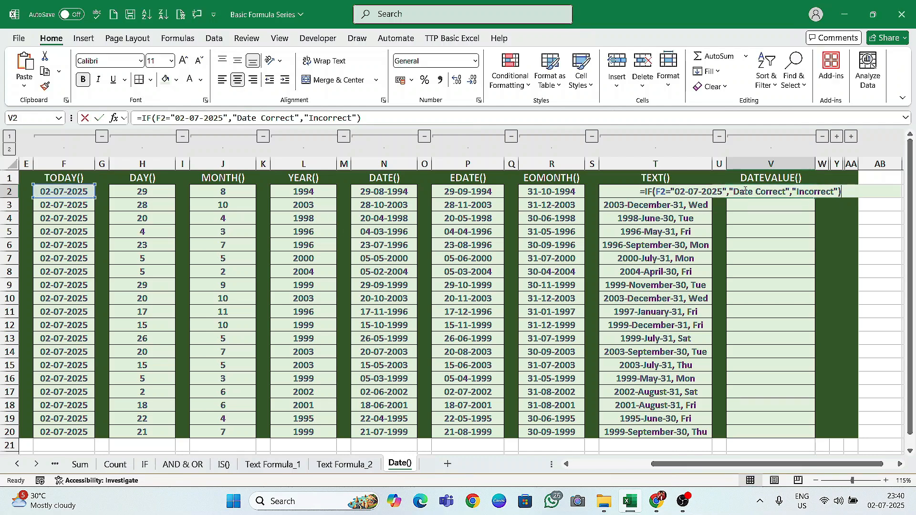
{"action": "left_click_drag", "start_coordinate": [672, 192], "coordinate": [725, 192]}
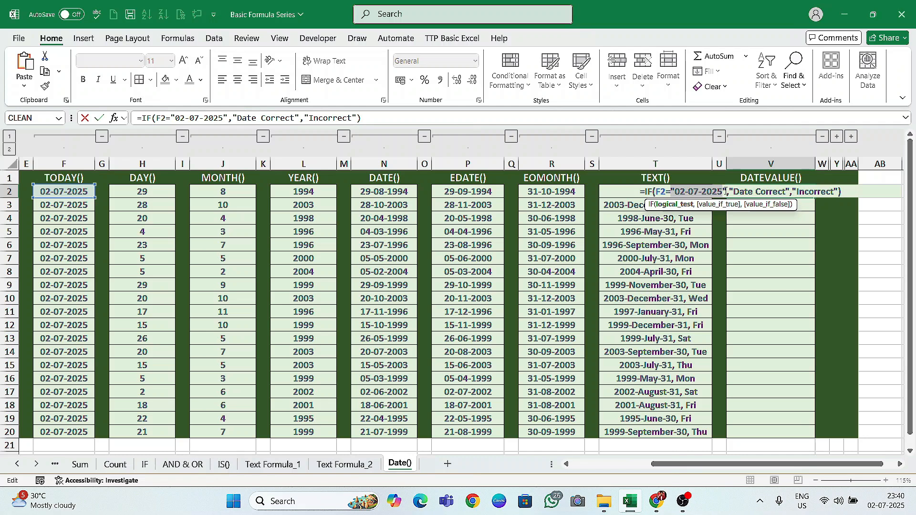
{"action": "left_click", "coordinate": [671, 192]}
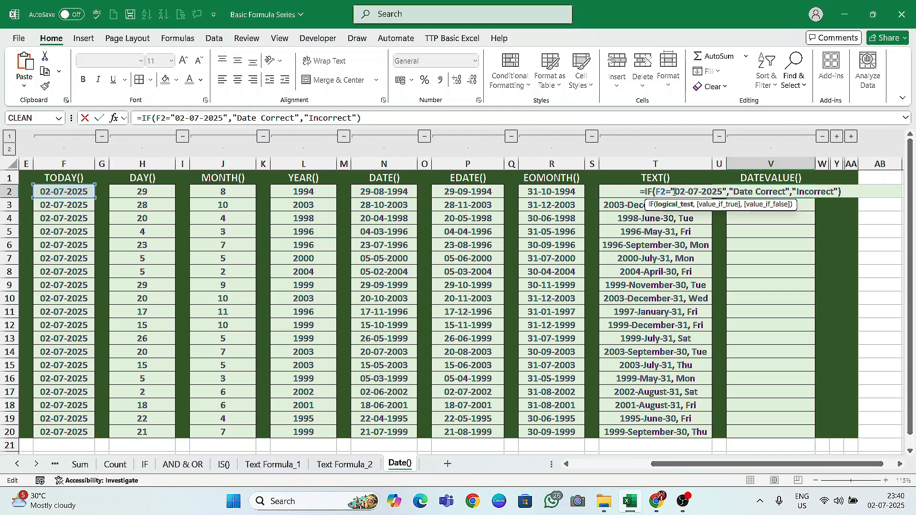
{"action": "type", "text": "datevalu"}
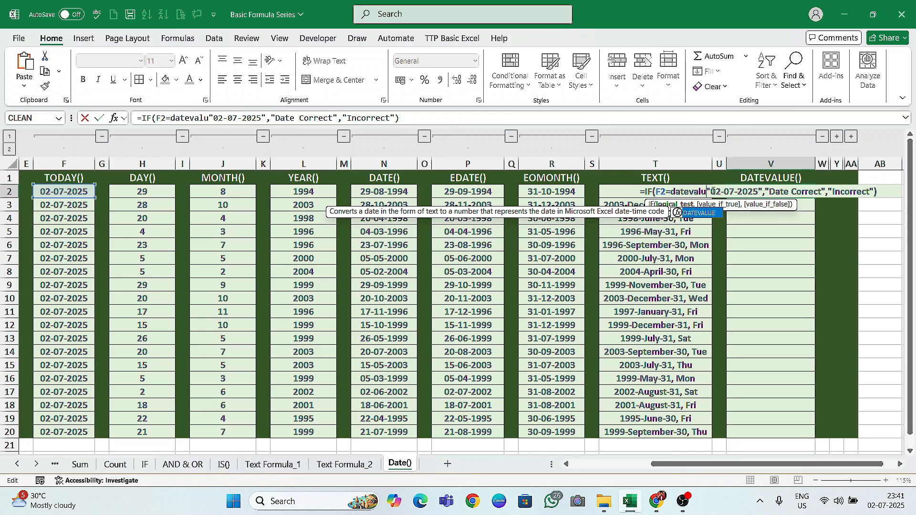
{"action": "key", "text": "Tab"}
{"action": "left_click", "coordinate": [778, 191]}
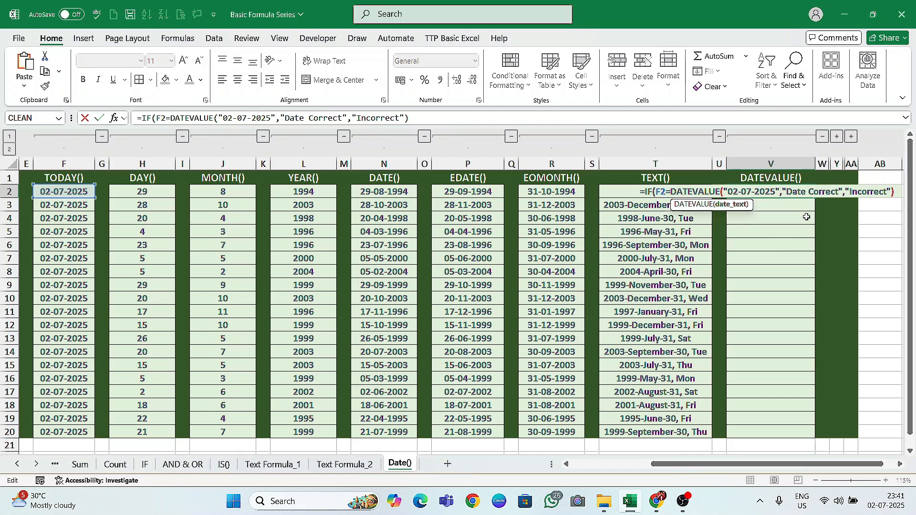
{"action": "type", "text": ")"}
{"action": "left_click_drag", "start_coordinate": [671, 193], "coordinate": [657, 192]}
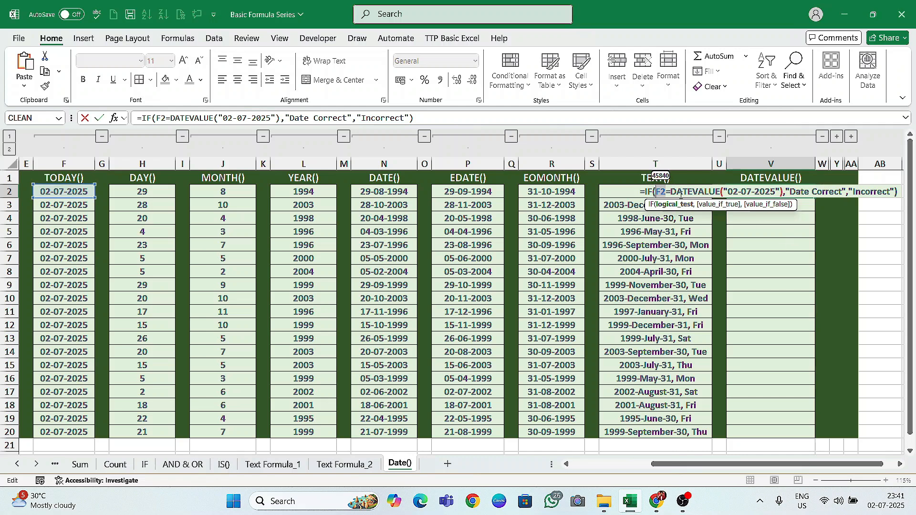
{"action": "left_click_drag", "start_coordinate": [670, 193], "coordinate": [780, 193]}
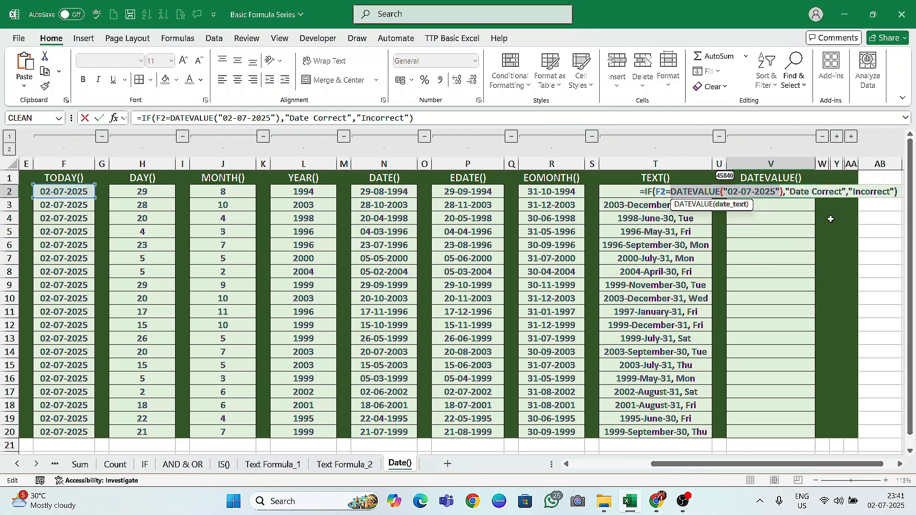
{"action": "key", "text": "Return"}
{"action": "key", "text": "Up"}
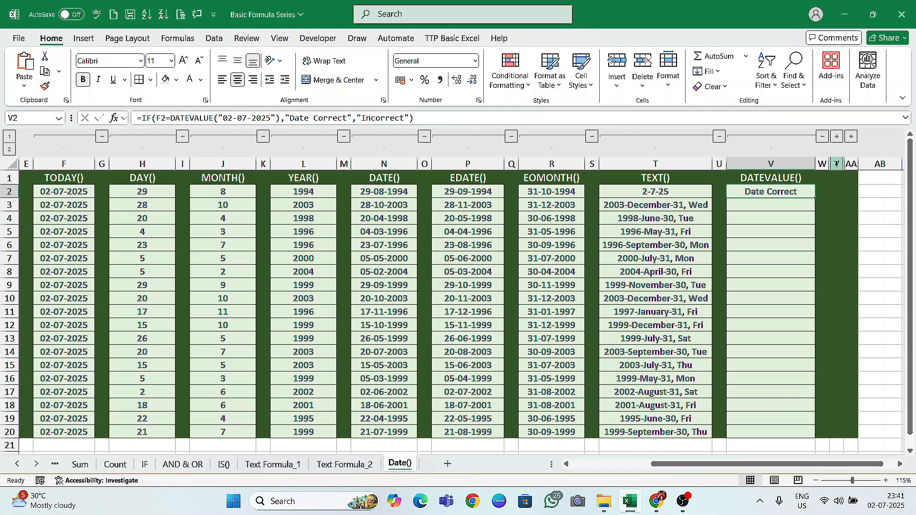
Fill the V2 formula down through V20 and check the copied formulas in a few cells.
{"action": "left_click_drag", "start_coordinate": [815, 200], "coordinate": [801, 434]}
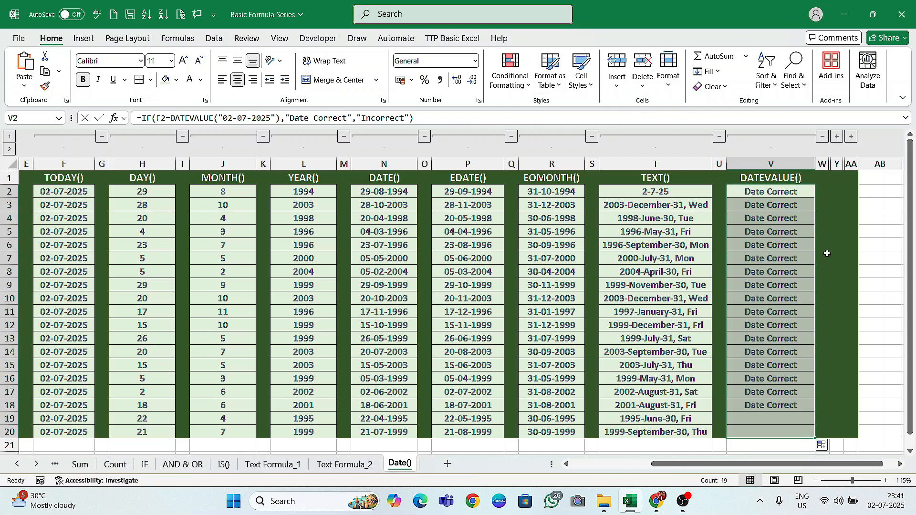
{"action": "left_click", "coordinate": [785, 245]}
{"action": "left_click", "coordinate": [782, 391]}
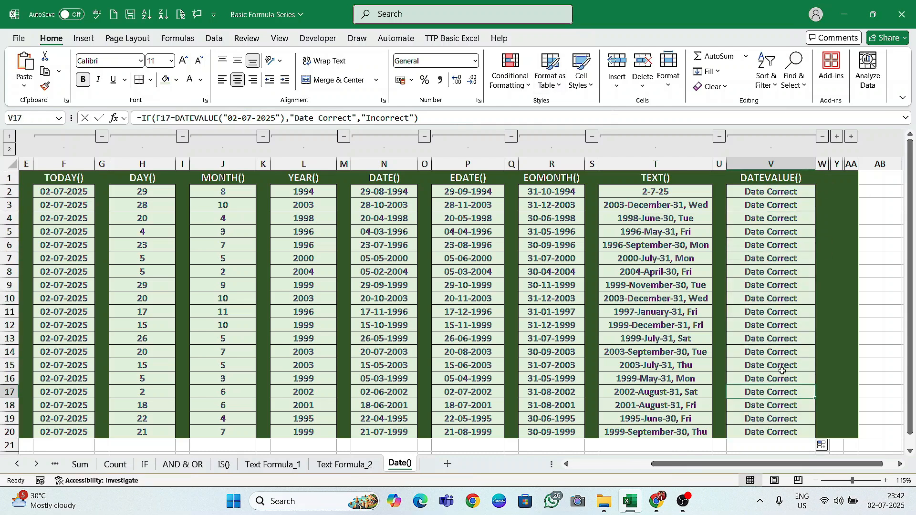
{"action": "left_click", "coordinate": [782, 218]}
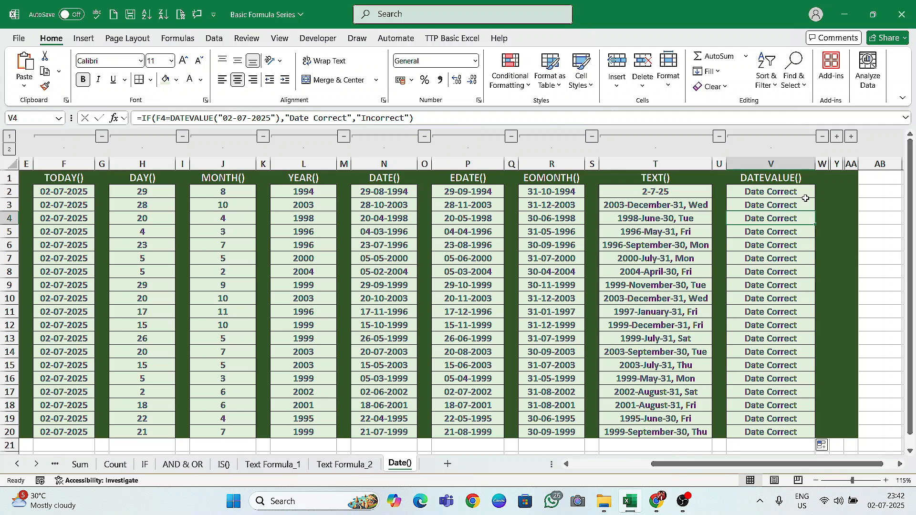
Expand the collapsed WORKDAY() column group and select cell X2.
{"action": "left_click", "coordinate": [837, 137]}
{"action": "left_click", "coordinate": [727, 192]}
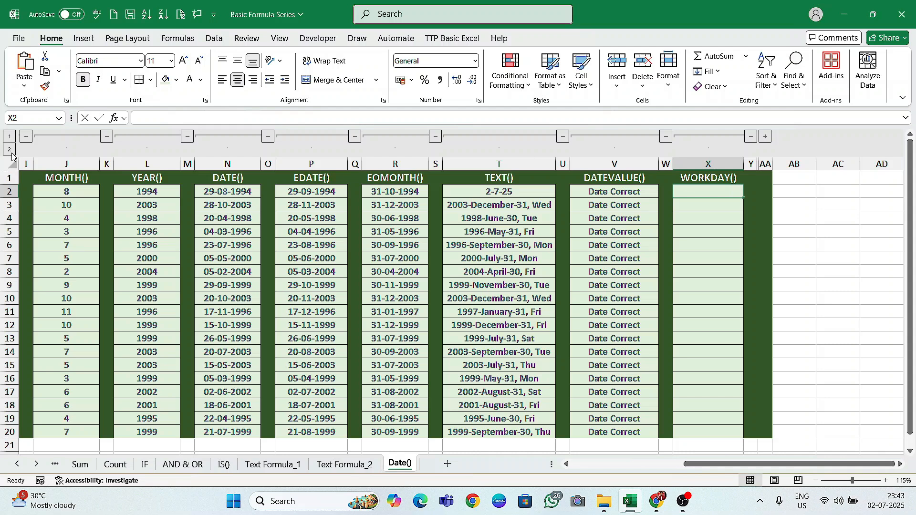
{"action": "left_click", "coordinate": [307, 198]}
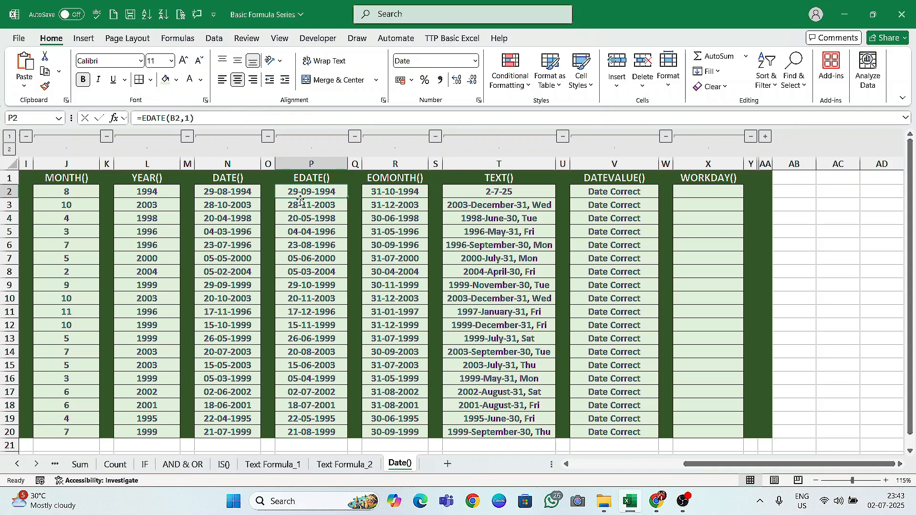
{"action": "left_click", "coordinate": [698, 196]}
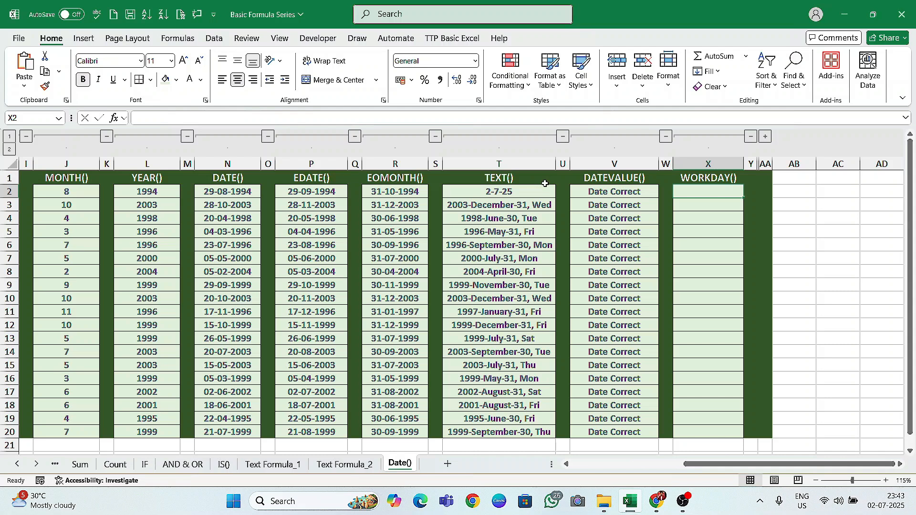
Enter the formula =WORKDAY(R2,15) in X2, using the EOMONTH() date as the start date.
{"action": "type", "text": "=work"}
{"action": "key", "text": "Tab"}
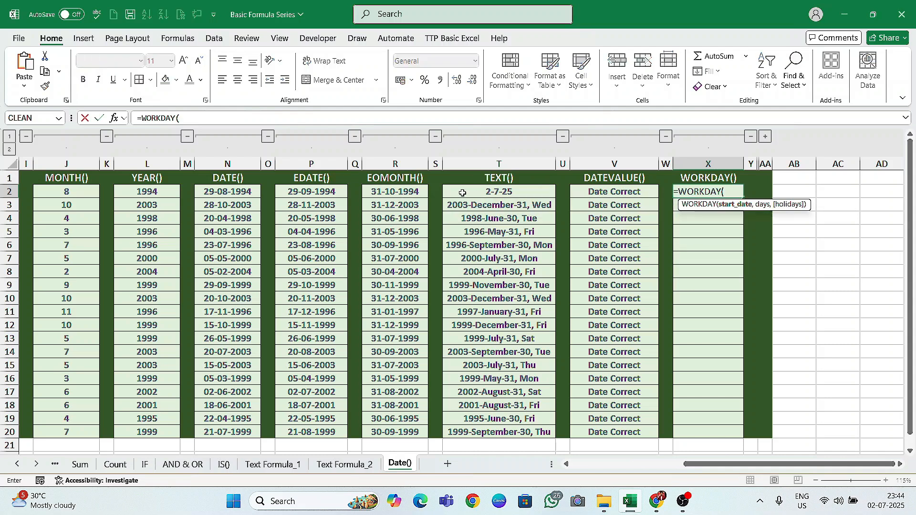
{"action": "left_click", "coordinate": [392, 193]}
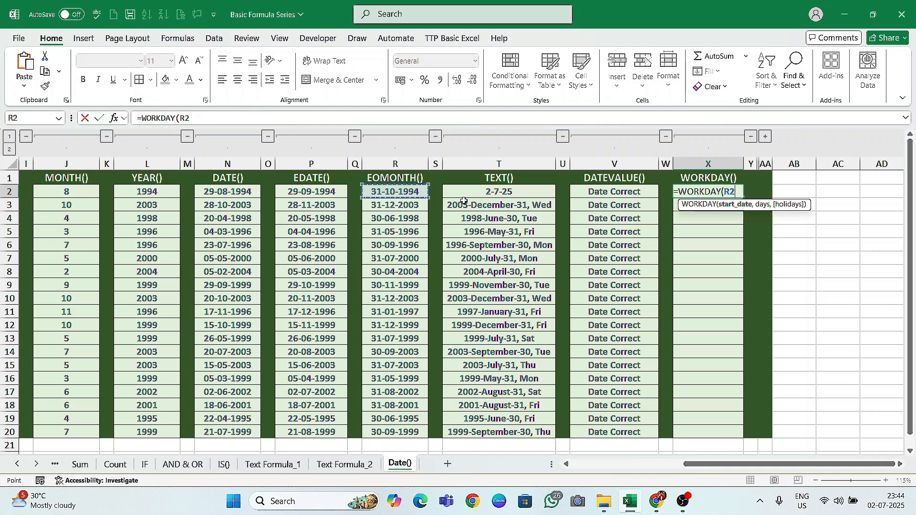
{"action": "type", "text": ","}
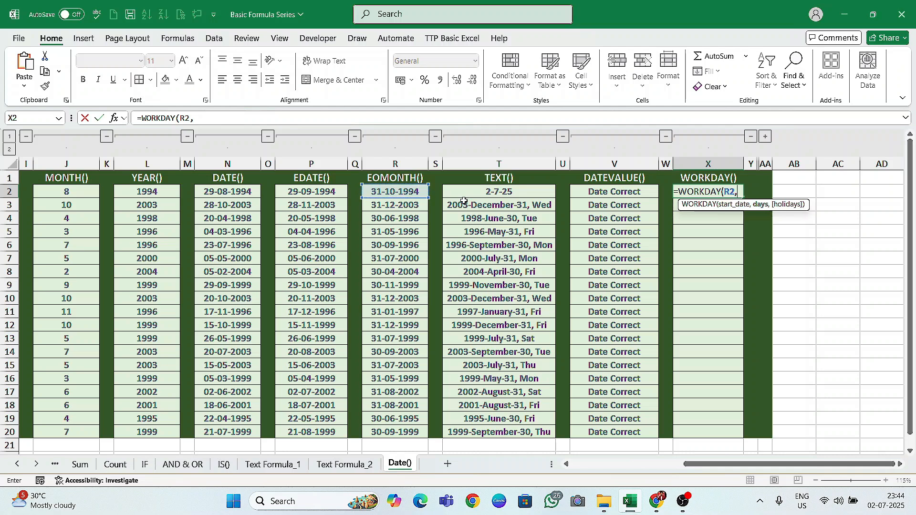
{"action": "type", "text": "15"}
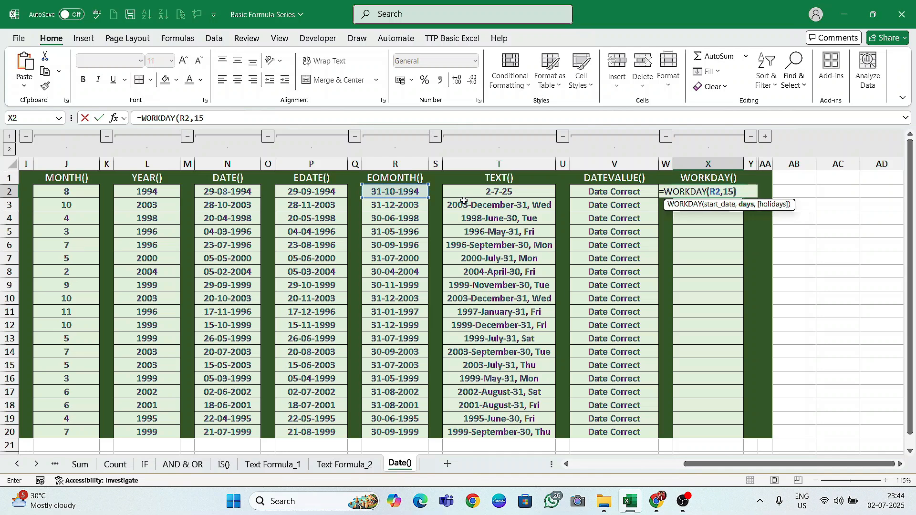
{"action": "type", "text": ")"}
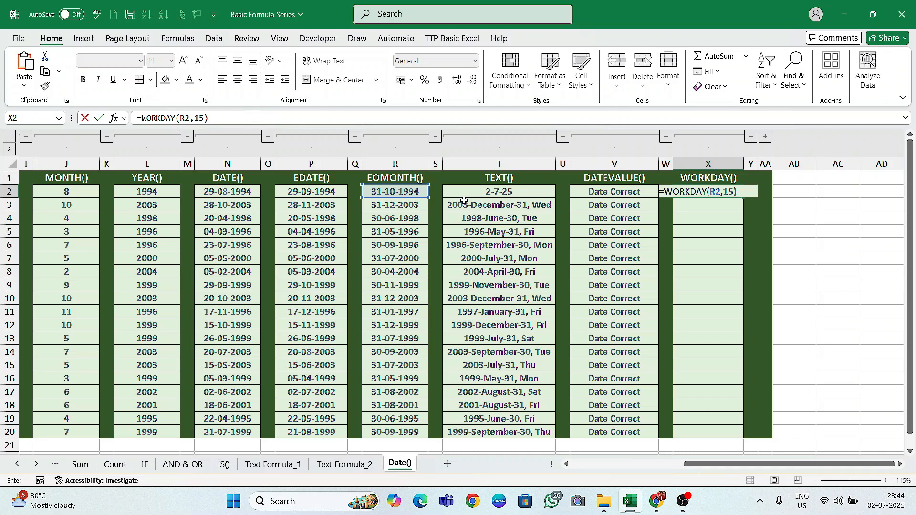
{"action": "key", "text": "Return"}
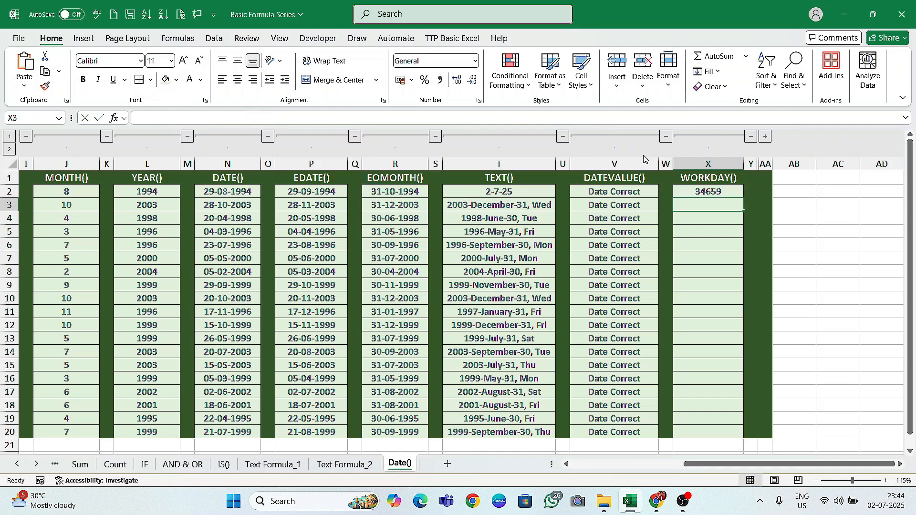
Format the WORKDAY() result in X2 as a short date.
{"action": "left_click", "coordinate": [733, 192]}
{"action": "left_click", "coordinate": [475, 60]}
{"action": "left_click", "coordinate": [460, 203]}
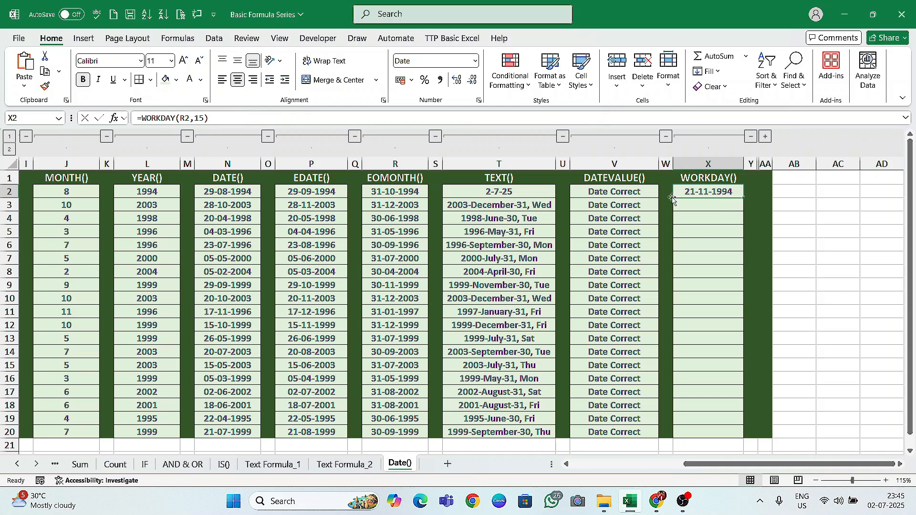
Replace the EOMONTH formula in R2 with =EOMONTH(F2,0), based on the TODAY() date.
{"action": "left_click_drag", "start_coordinate": [588, 300], "coordinate": [18, 296]}
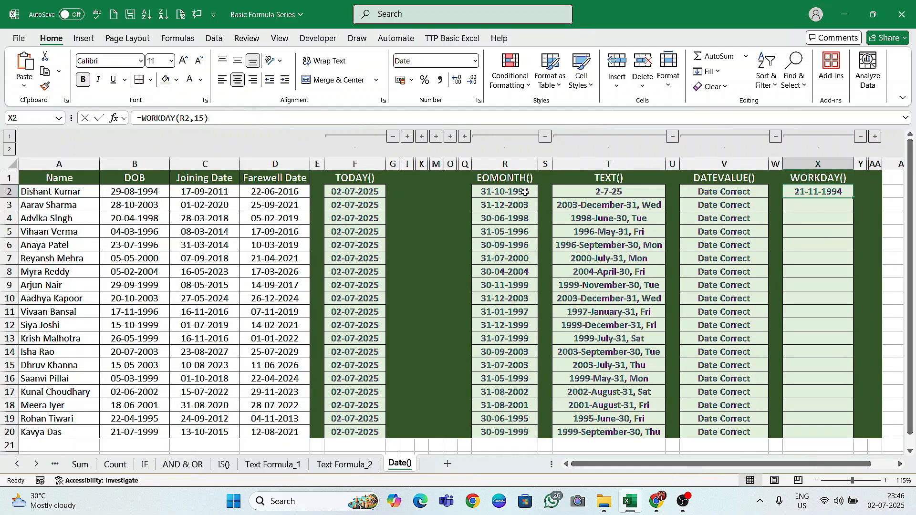
{"action": "left_click", "coordinate": [525, 192]}
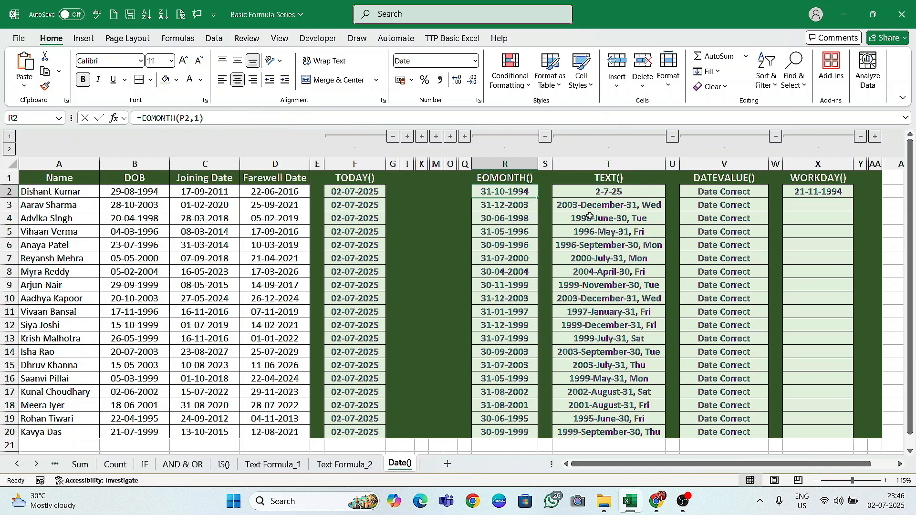
{"action": "type", "text": "=eom"}
{"action": "key", "text": "BackSpace"}
{"action": "key", "text": "BackSpace"}
{"action": "key", "text": "BackSpace"}
{"action": "type", "text": "eom"}
{"action": "key", "text": "Tab"}
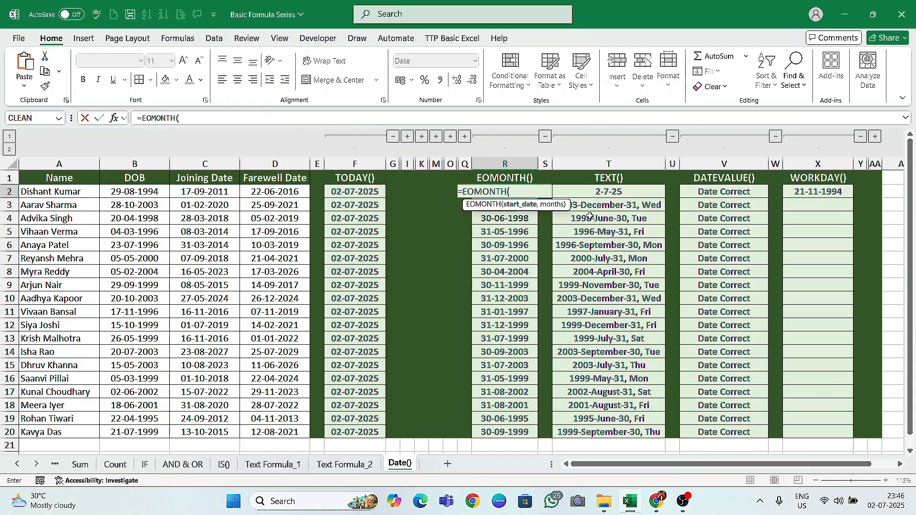
{"action": "left_click", "coordinate": [365, 195]}
{"action": "type", "text": ","}
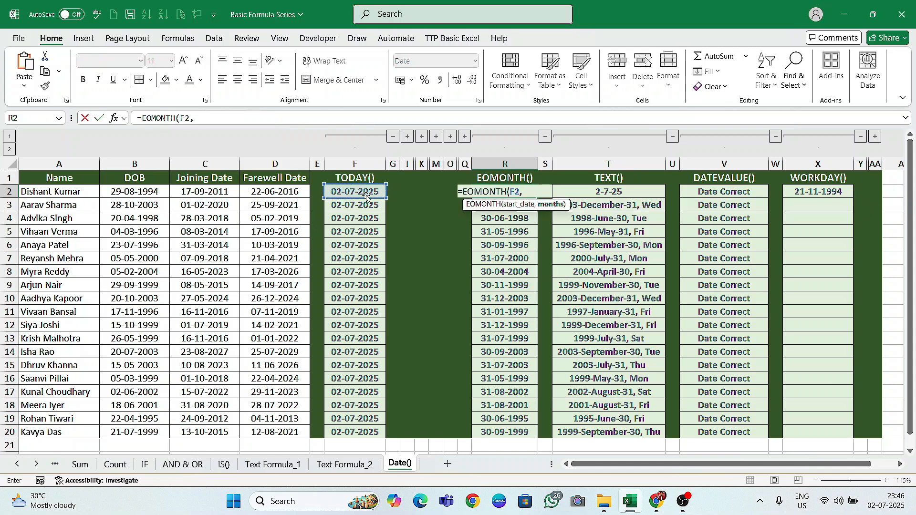
{"action": "type", "text": "0"}
{"action": "key", "text": "Return"}
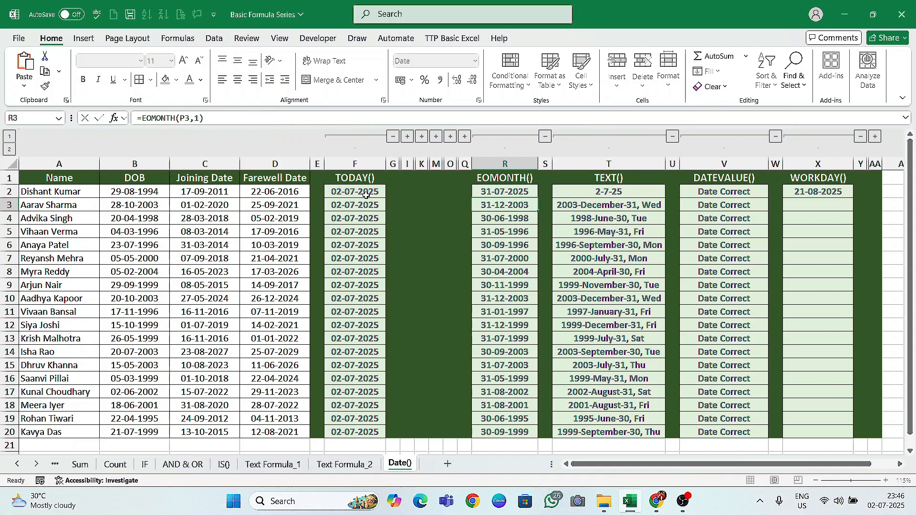
Fill the EOMONTH formula from R2 down through R20.
{"action": "left_click", "coordinate": [515, 191]}
{"action": "left_click_drag", "start_coordinate": [537, 198], "coordinate": [534, 424]}
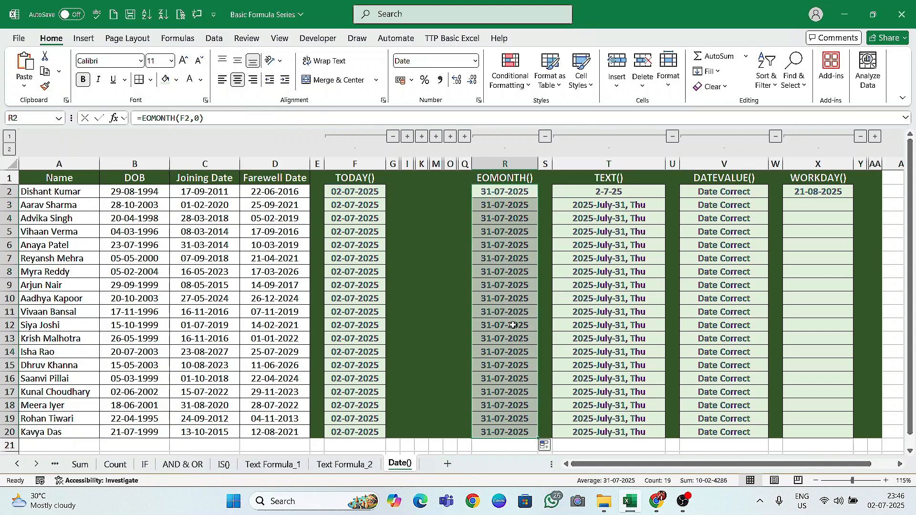
Review the WORKDAY formula in X2 and the EOMONTH start date in R2 that it refers to.
{"action": "left_click", "coordinate": [828, 193]}
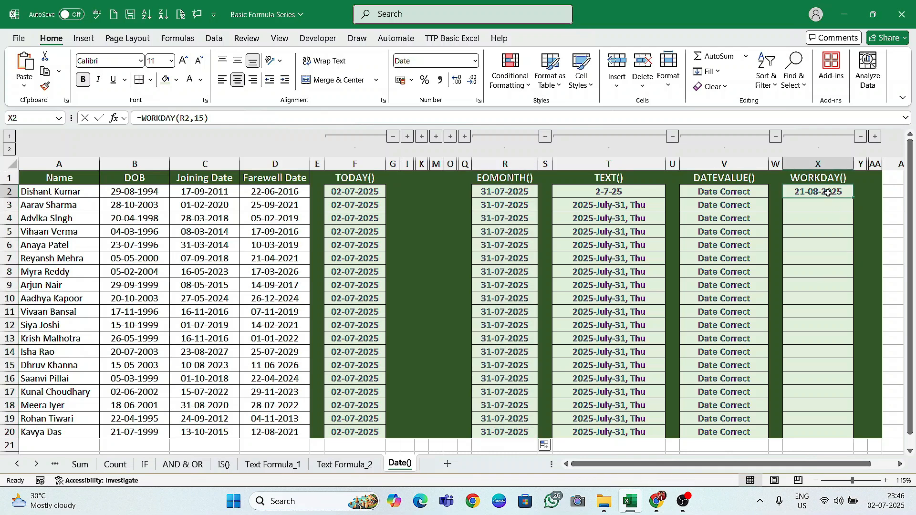
{"action": "double_click", "coordinate": [823, 191]}
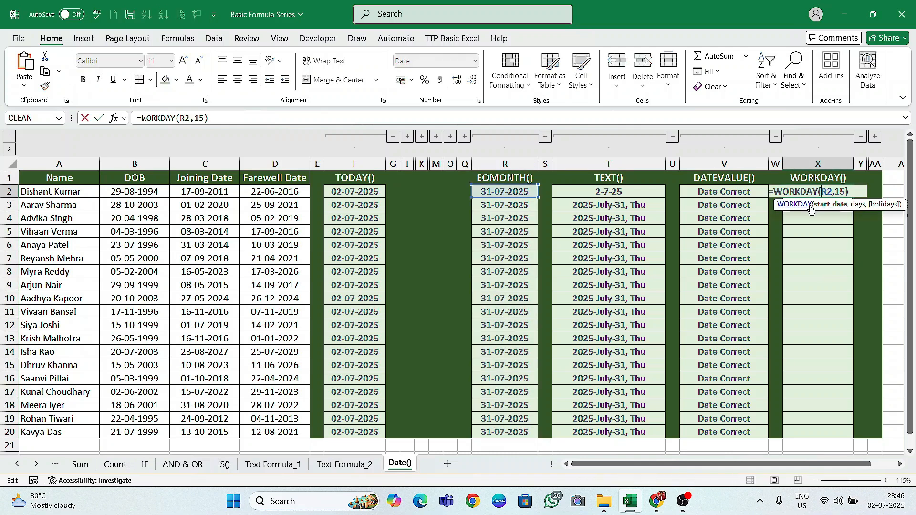
{"action": "key", "text": "Escape"}
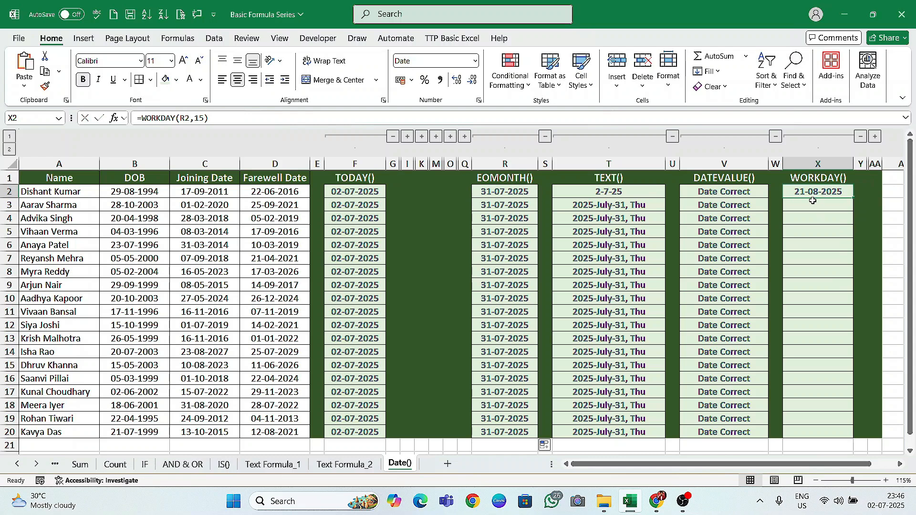
{"action": "left_click", "coordinate": [503, 196]}
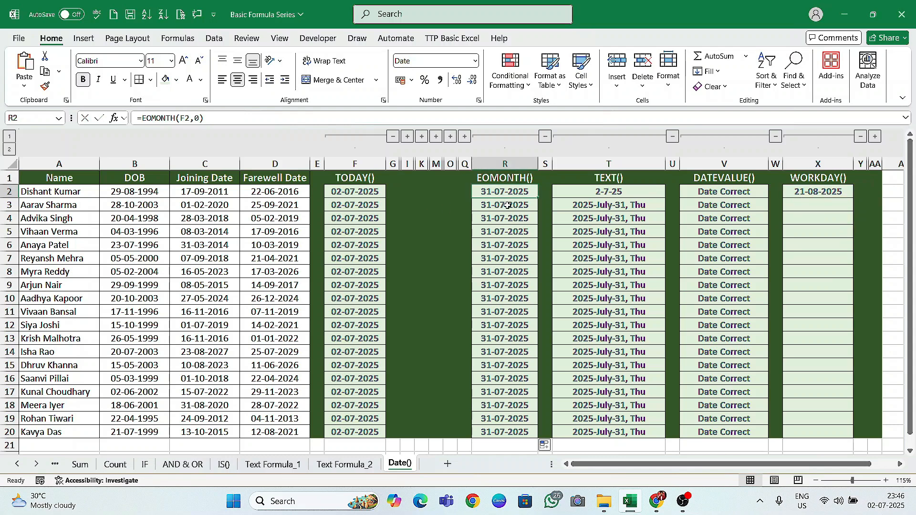
{"action": "left_click", "coordinate": [824, 196]}
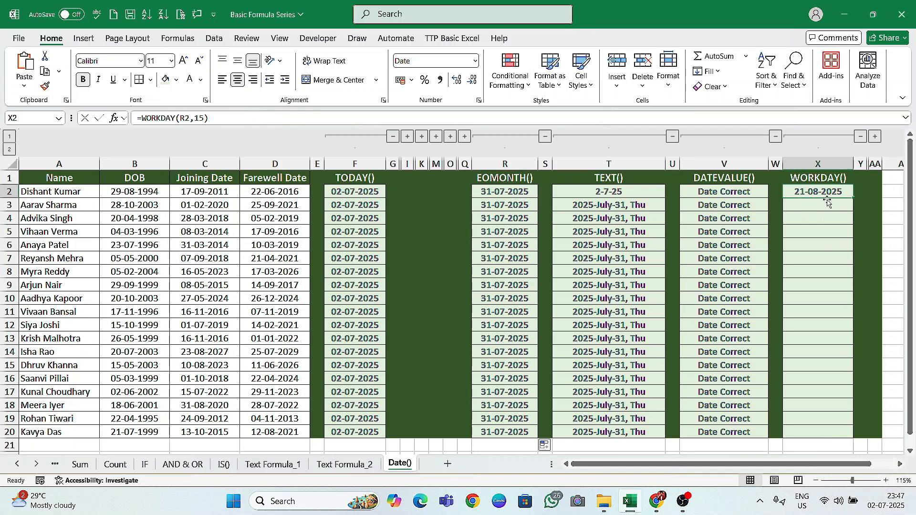
Switch to the Windows calendar and view August 2025 to check the date 15 working days after the EOMONTH() date.
{"action": "left_click", "coordinate": [887, 505]}
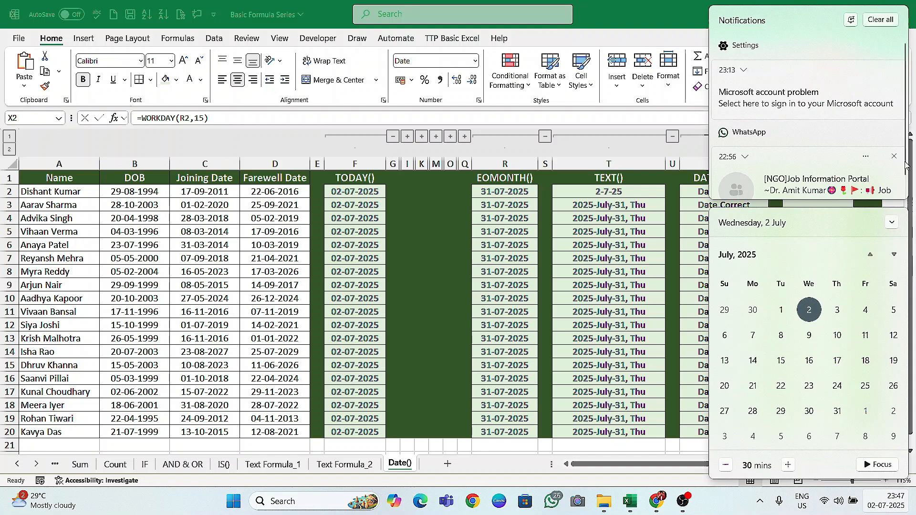
{"action": "left_click", "coordinate": [891, 223]}
{"action": "left_click", "coordinate": [893, 437]}
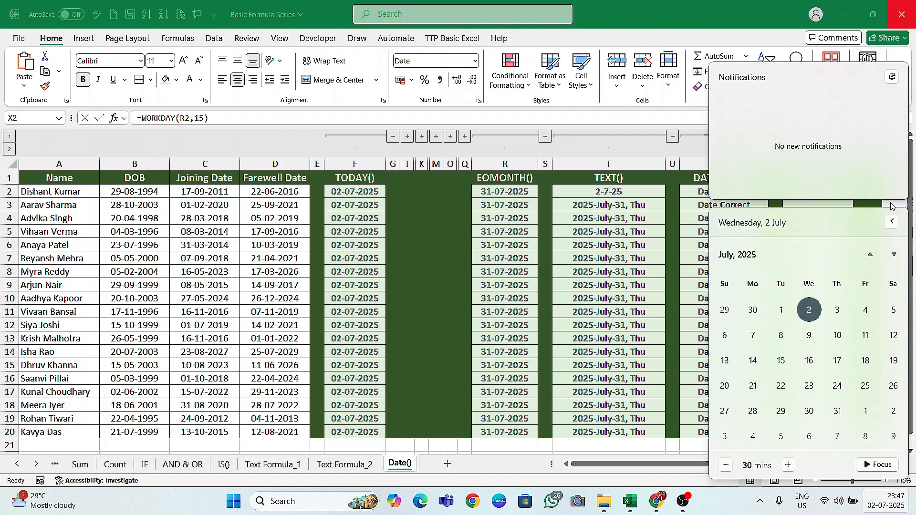
{"action": "left_click", "coordinate": [893, 254]}
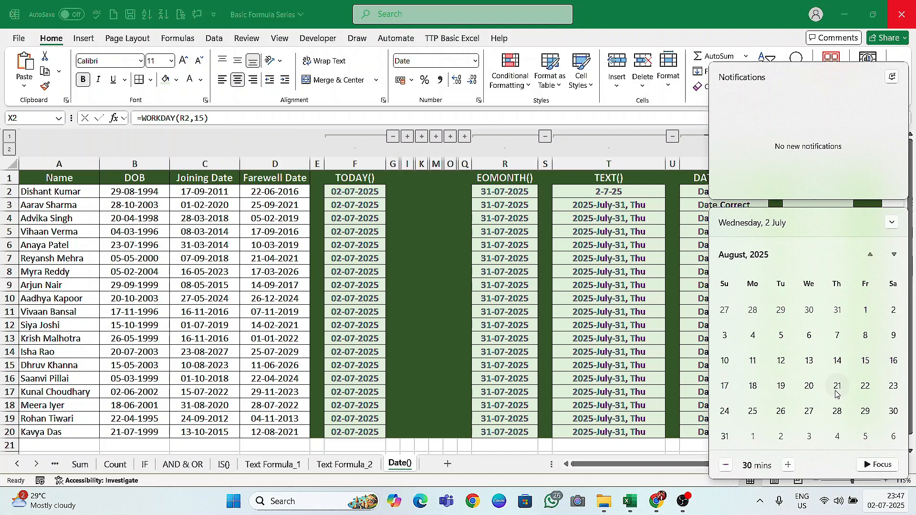
{"action": "left_click", "coordinate": [686, 282]}
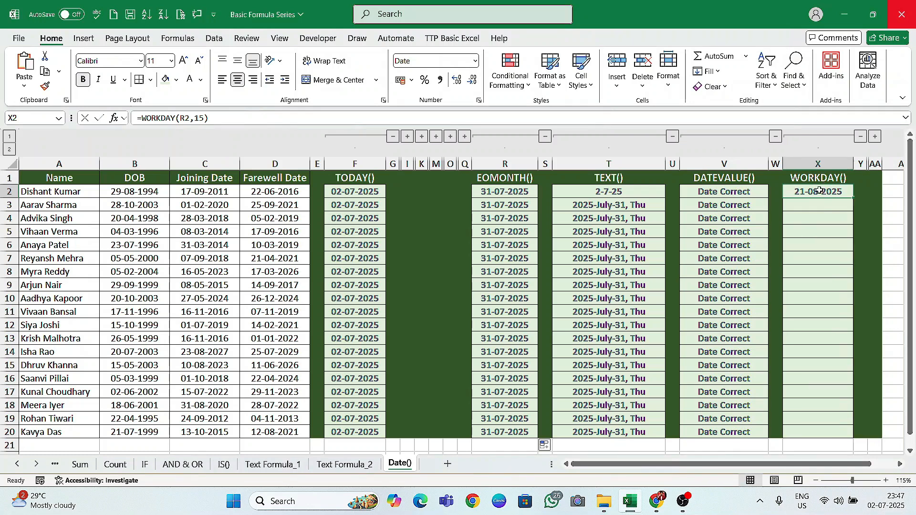
Fill the WORKDAY formula from X2 down through X20.
{"action": "left_click_drag", "start_coordinate": [852, 196], "coordinate": [844, 435]}
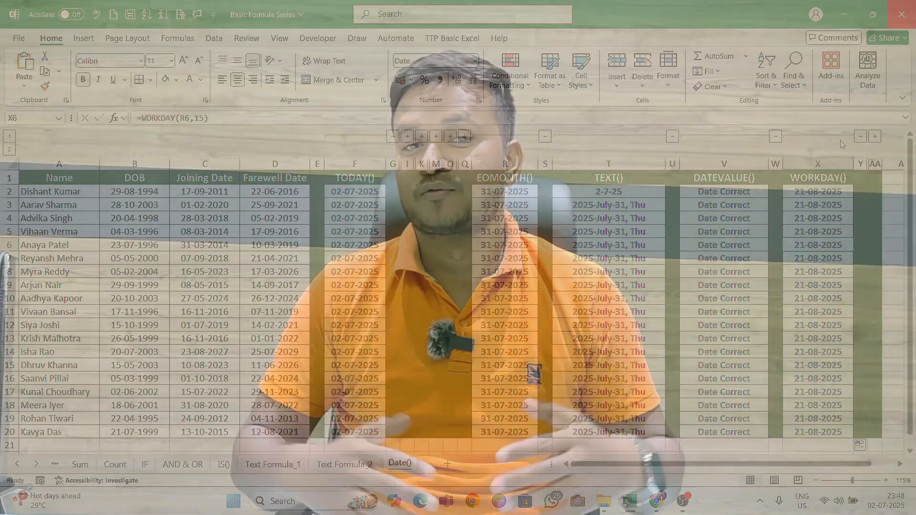